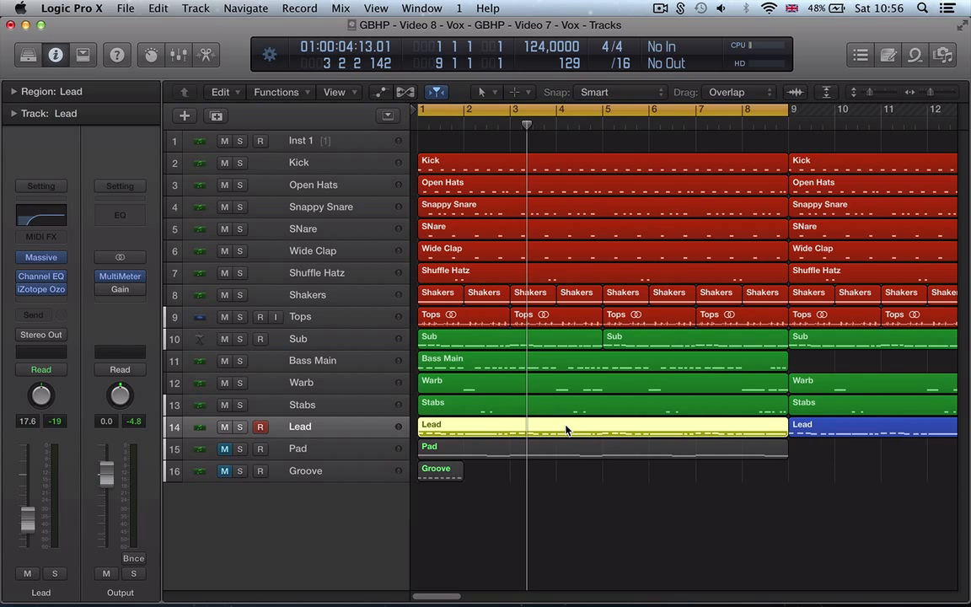
pyautogui.click(335, 444)
pyautogui.click(329, 426)
pyautogui.click(327, 450)
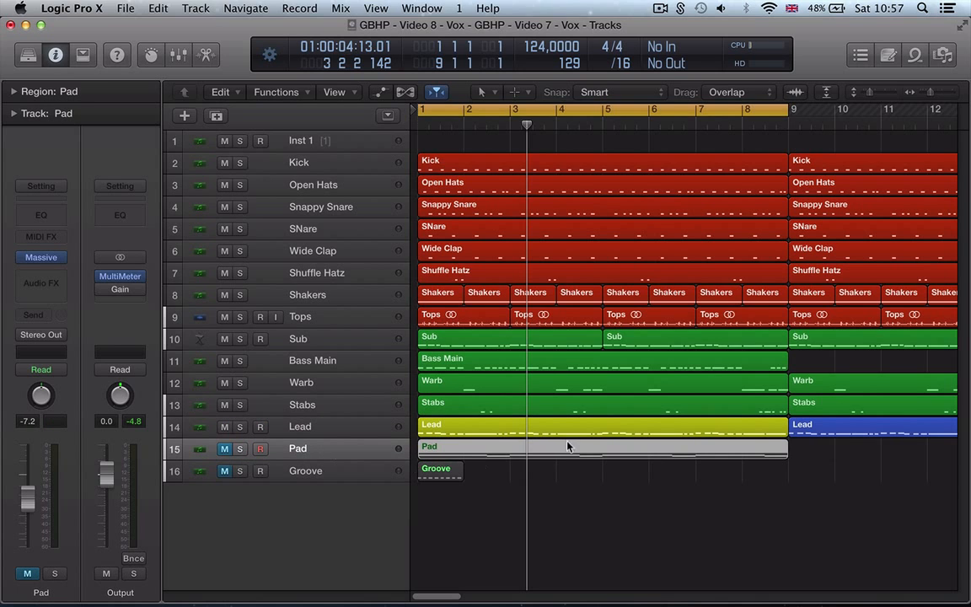
pyautogui.click(508, 427)
pyautogui.click(824, 421)
pyautogui.click(708, 433)
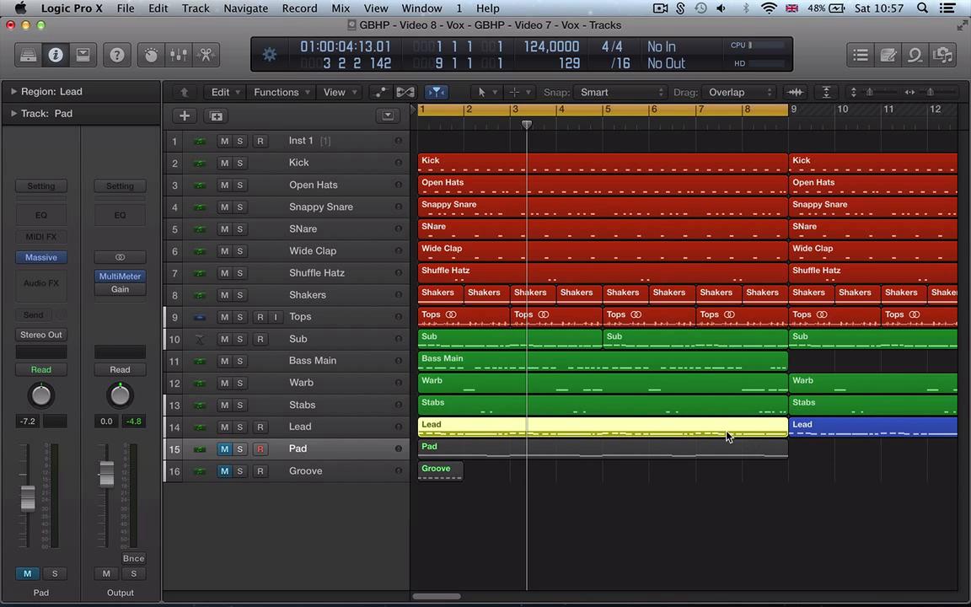
# Step: Play a short stretch of the arrangement from the start of bar 1
pyautogui.press('Return')
pyautogui.press('space')
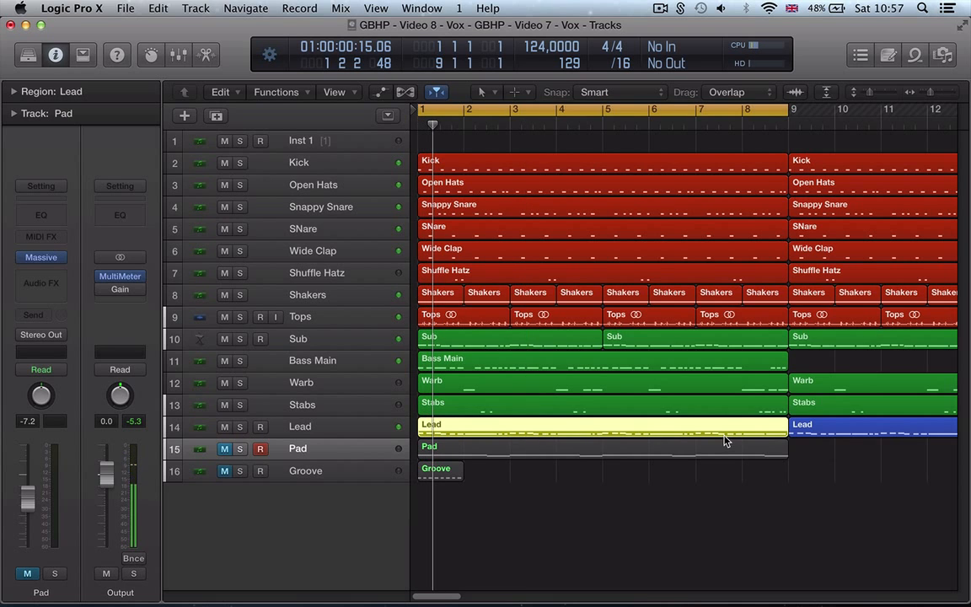
pyautogui.press('space')
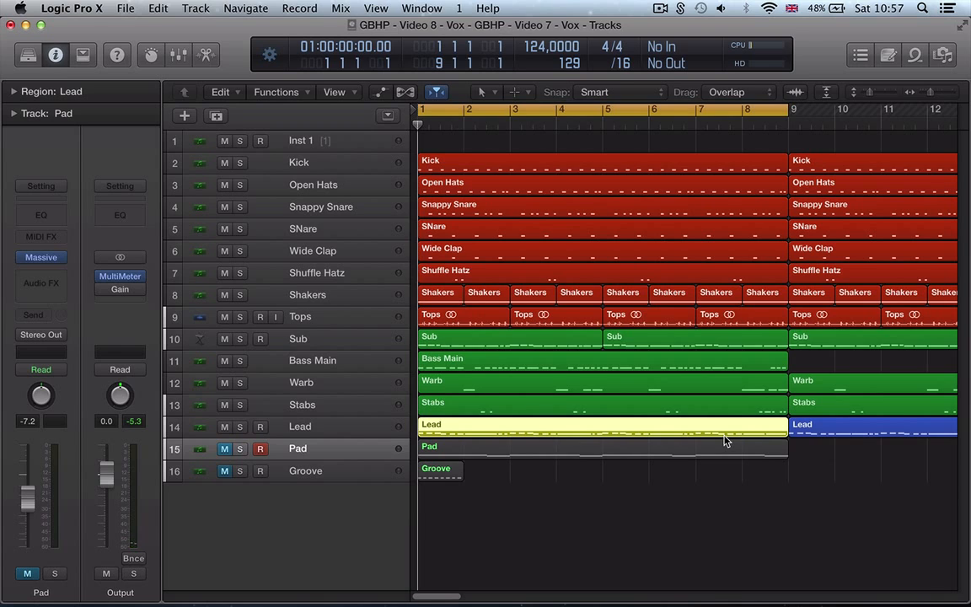
# Step: Show the Apple Loops browser and filter the loops to the Vocals category
pyautogui.click(383, 470)
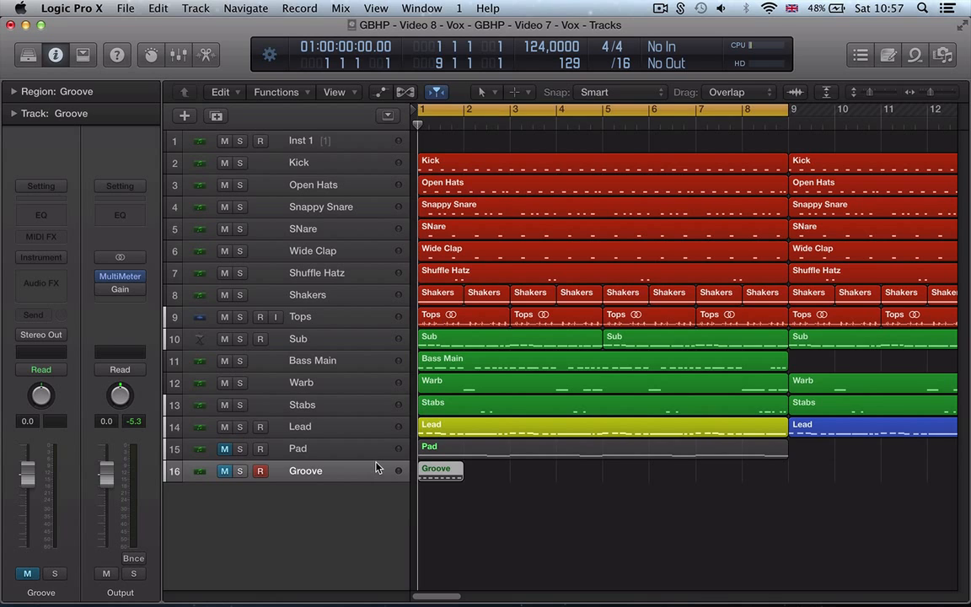
pyautogui.click(448, 500)
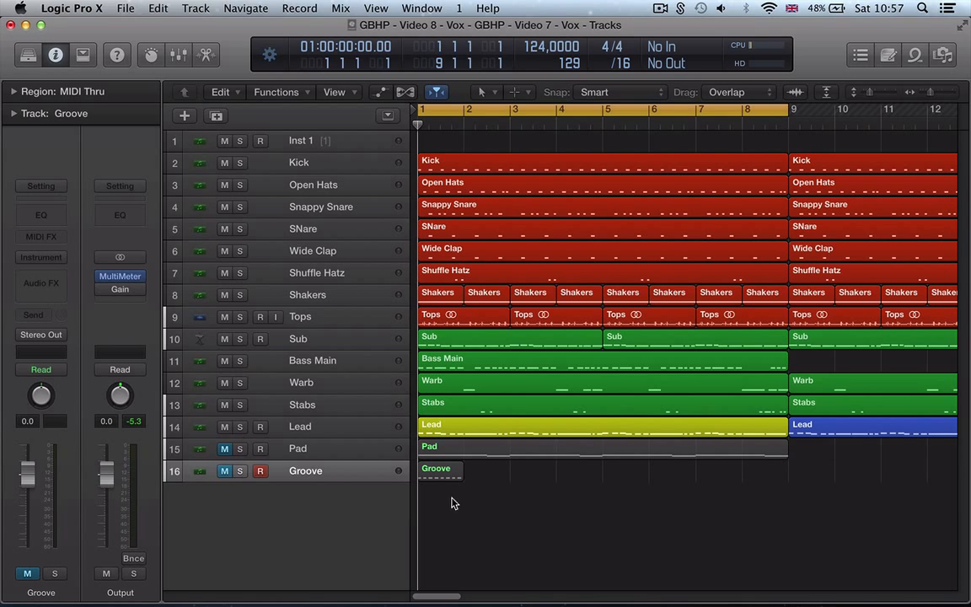
pyautogui.press('o')
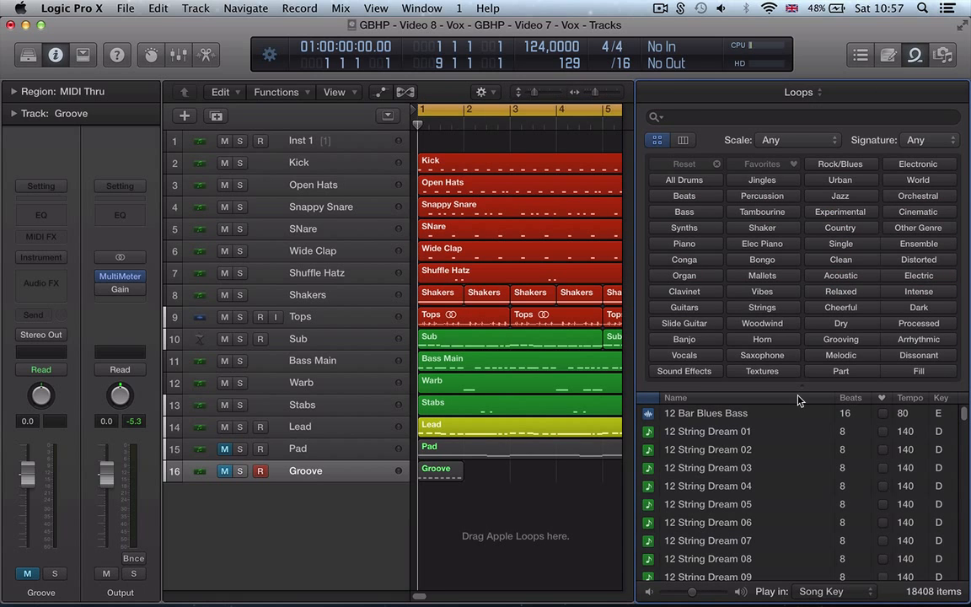
pyautogui.click(675, 356)
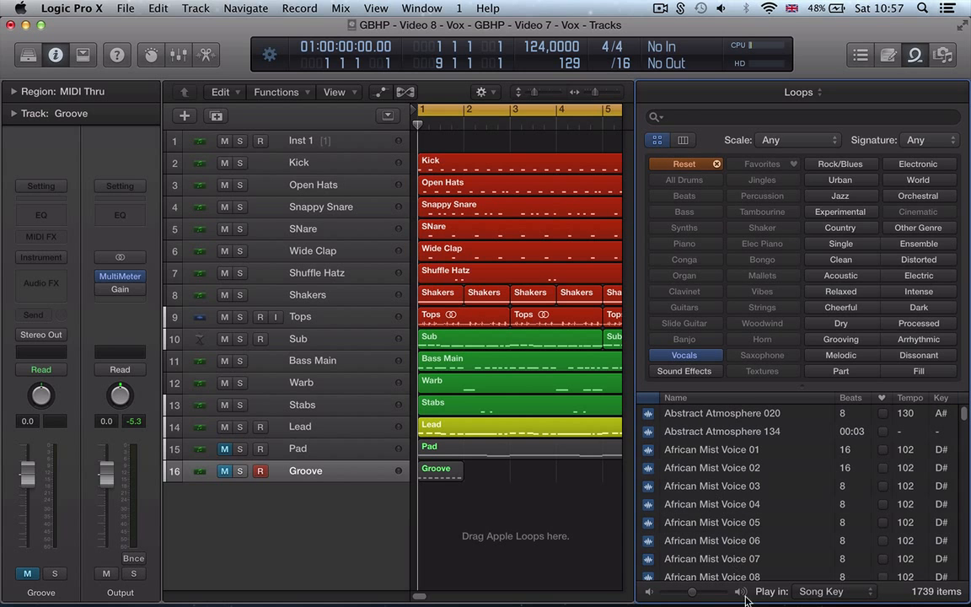
# Step: Preview the vocal loop Cody Lyric 21 and lower the loop preview volume slightly
pyautogui.moveTo(962, 411); pyautogui.dragTo(963, 456)
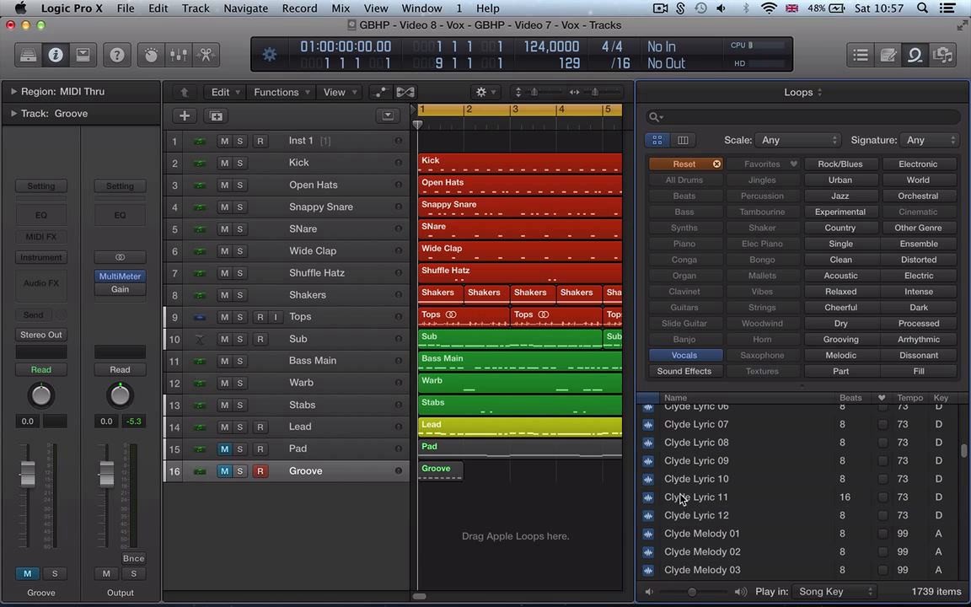
pyautogui.scroll(-15, 698, 537)
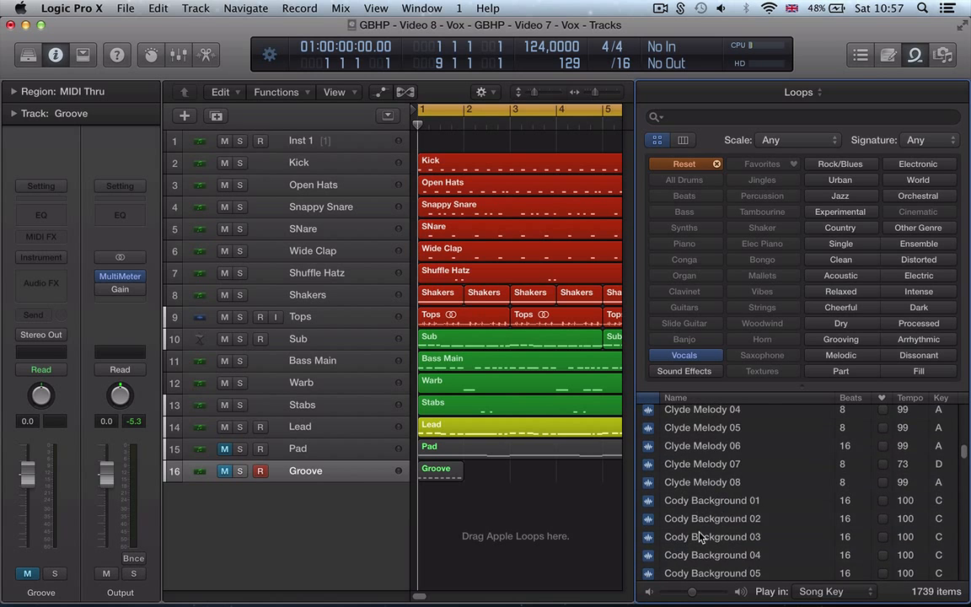
pyautogui.scroll(-5, 698, 537)
pyautogui.click(696, 525)
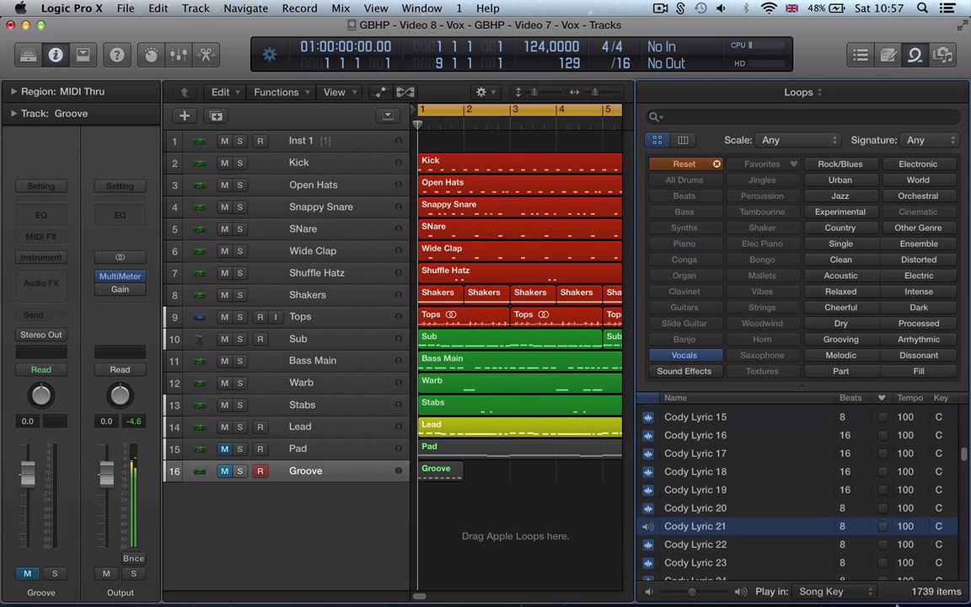
pyautogui.moveTo(690, 596); pyautogui.dragTo(679, 596)
# Step: Find the Christy Lyric loops among the vocals and preview Christy Lyric 01
pyautogui.moveTo(961, 455); pyautogui.dragTo(963, 468)
pyautogui.scroll(10, 792, 507)
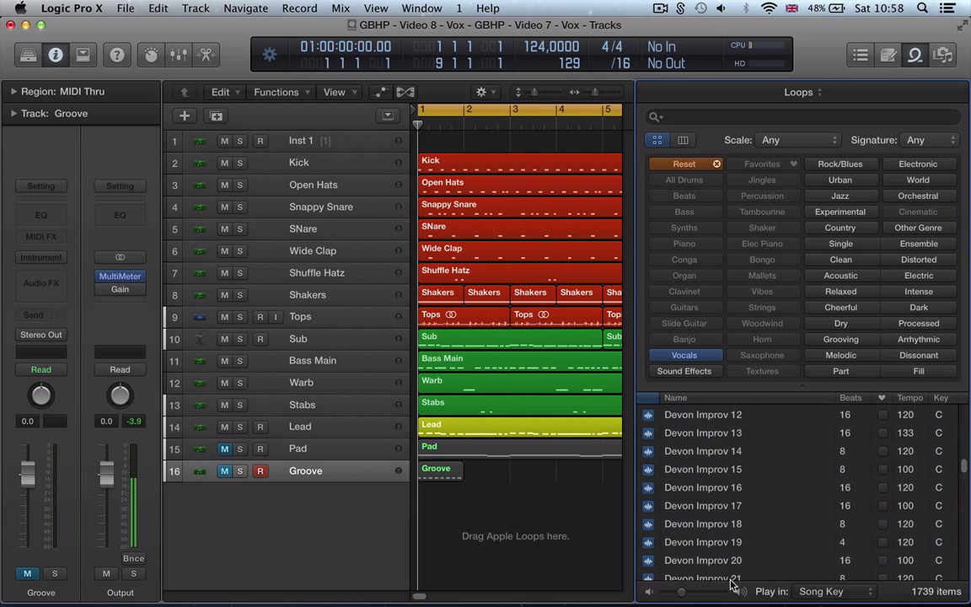
pyautogui.scroll(15, 777, 453)
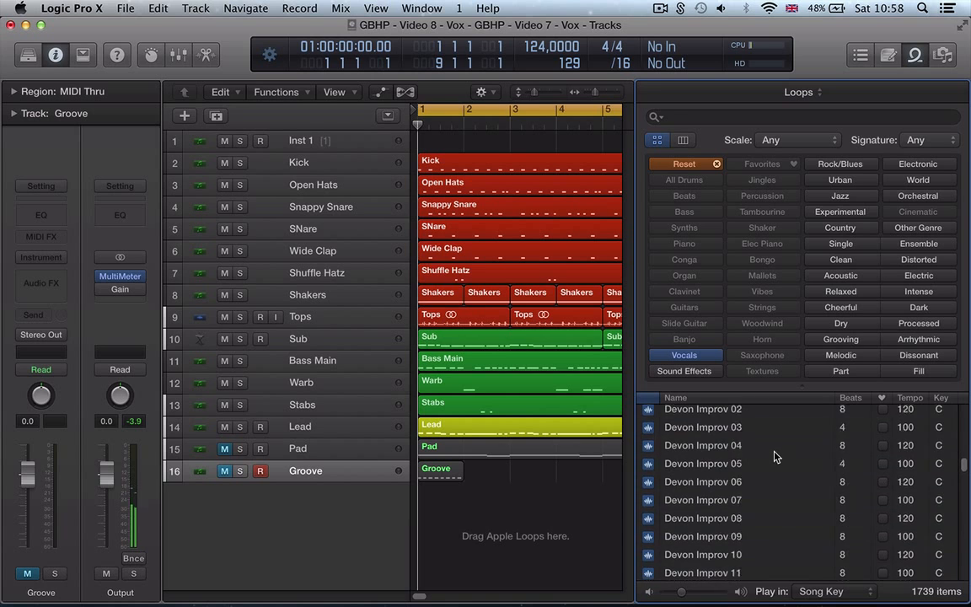
pyautogui.moveTo(966, 455); pyautogui.dragTo(968, 440)
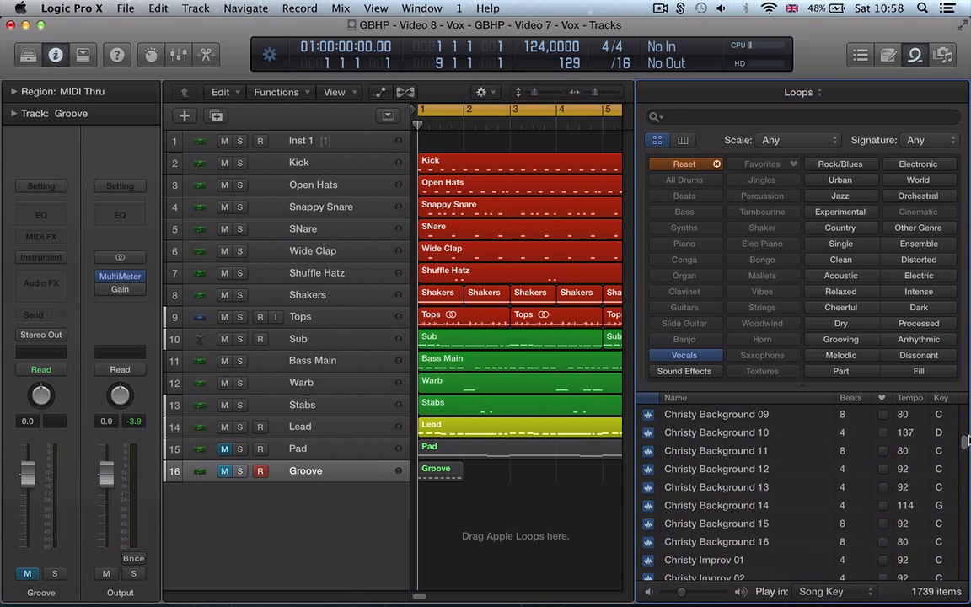
pyautogui.scroll(3, 711, 535)
pyautogui.scroll(-6, 716, 528)
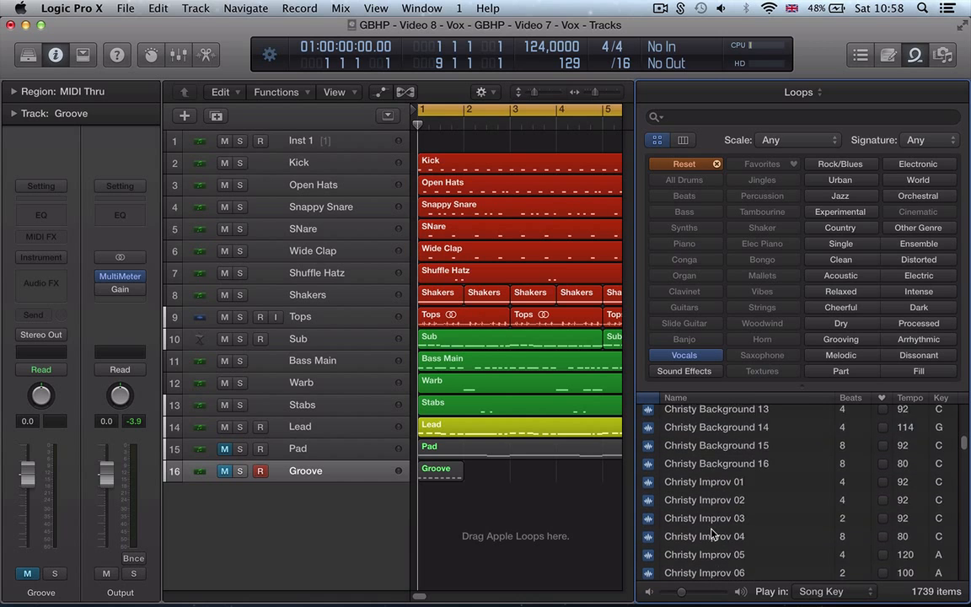
pyautogui.click(712, 531)
pyautogui.scroll(-2, 712, 533)
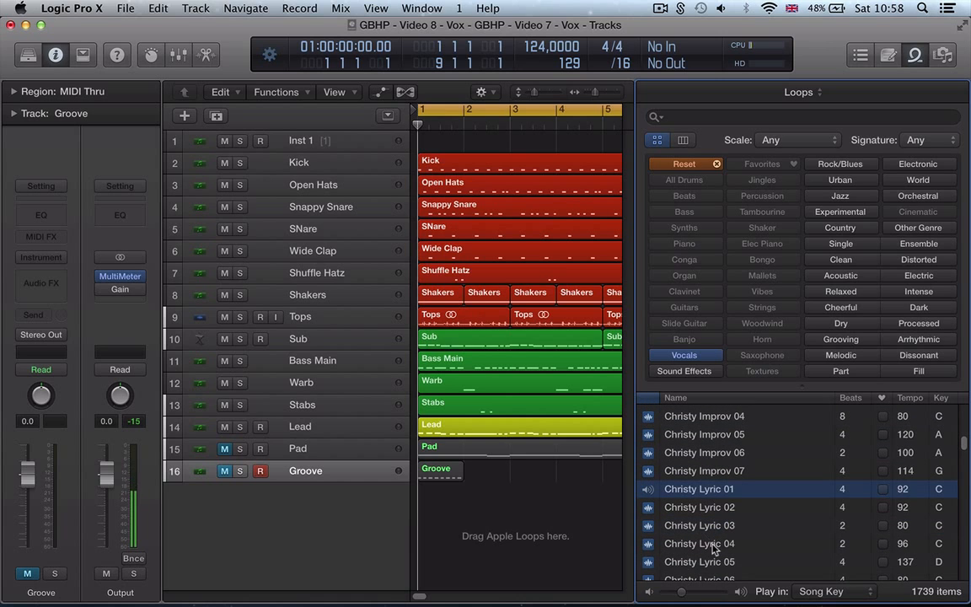
# Step: Audition the following Christy Lyric loops one after another, up to Christy Lyric 08
pyautogui.press('Down')
pyautogui.press('Down')
pyautogui.press('Down')
pyautogui.scroll(-5, 708, 511)
pyautogui.scroll(3, 709, 511)
pyautogui.press('Down')
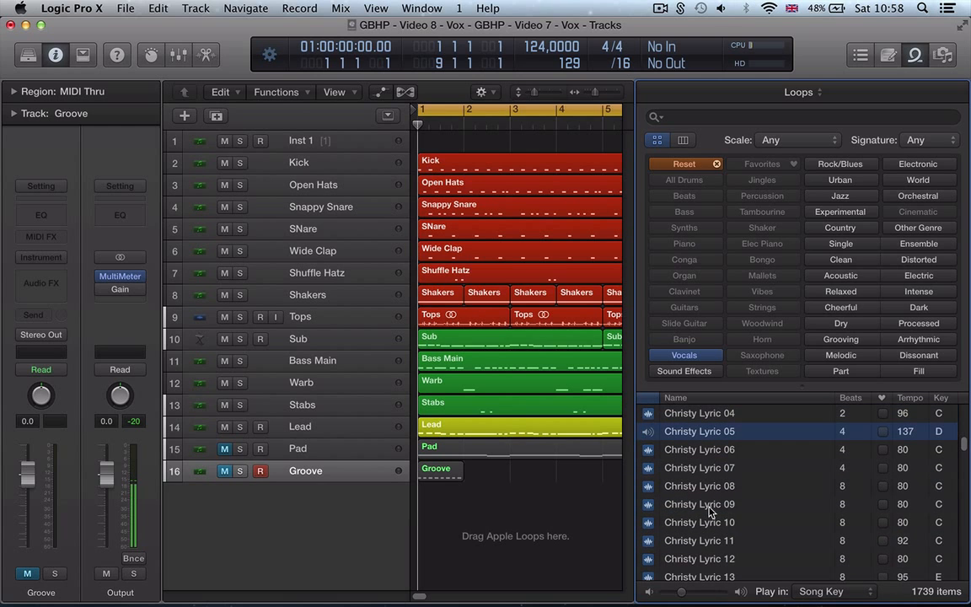
pyautogui.press('Down')
pyautogui.press('Down')
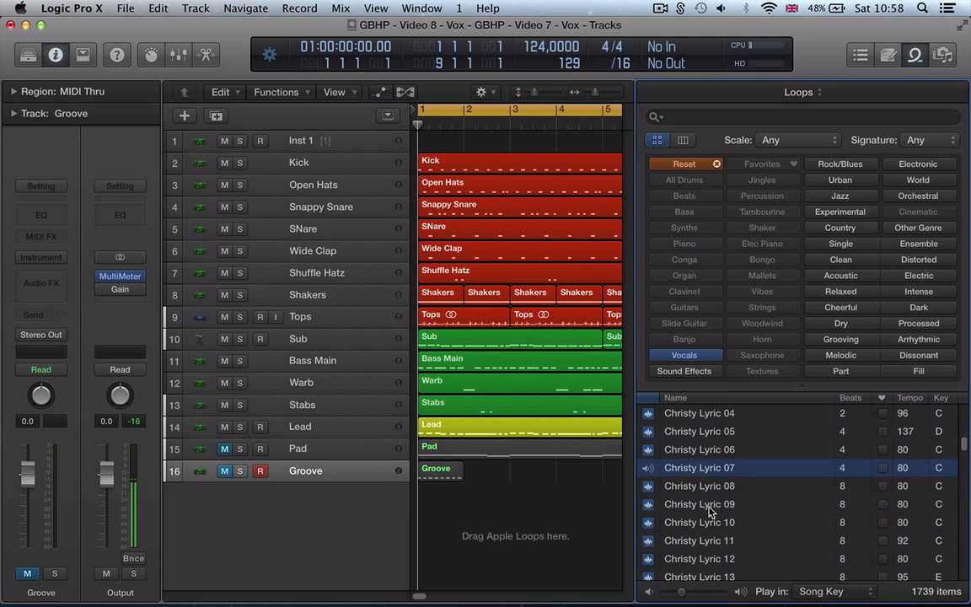
pyautogui.press('Down')
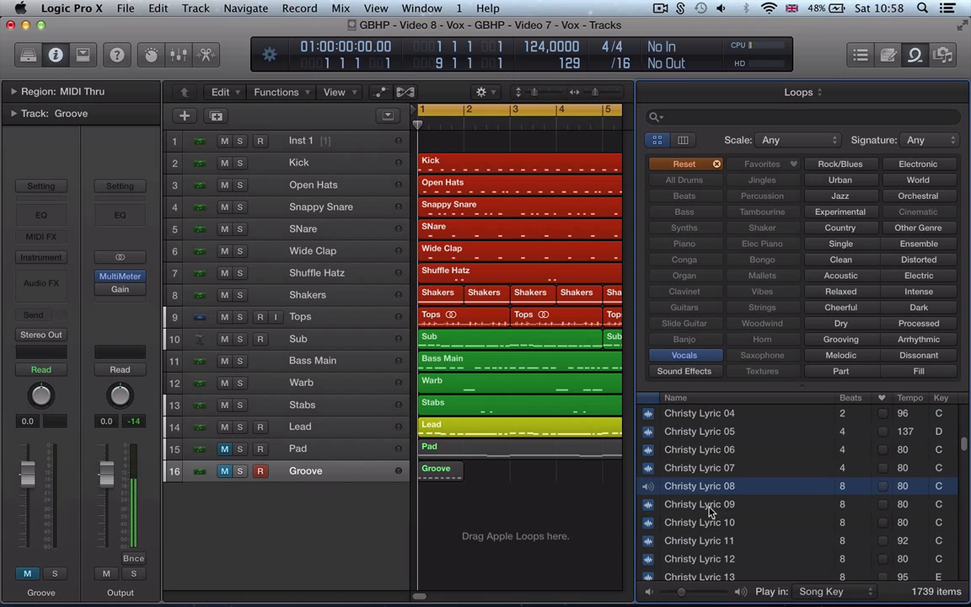
# Step: Add the loop Christy Lyric 07 at bar 1 on a new audio track below Groove
pyautogui.moveTo(696, 466); pyautogui.dragTo(428, 493)
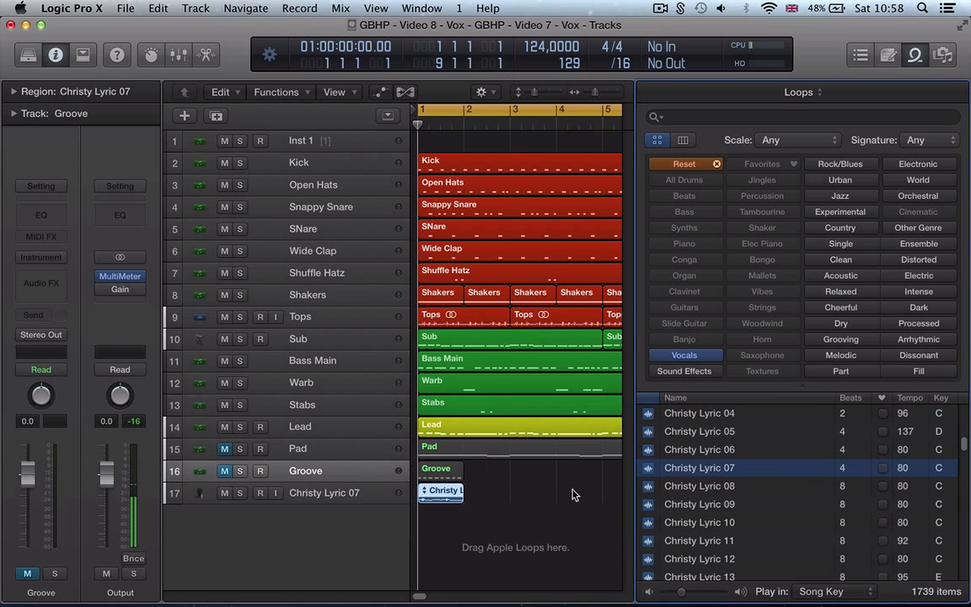
pyautogui.click(437, 492)
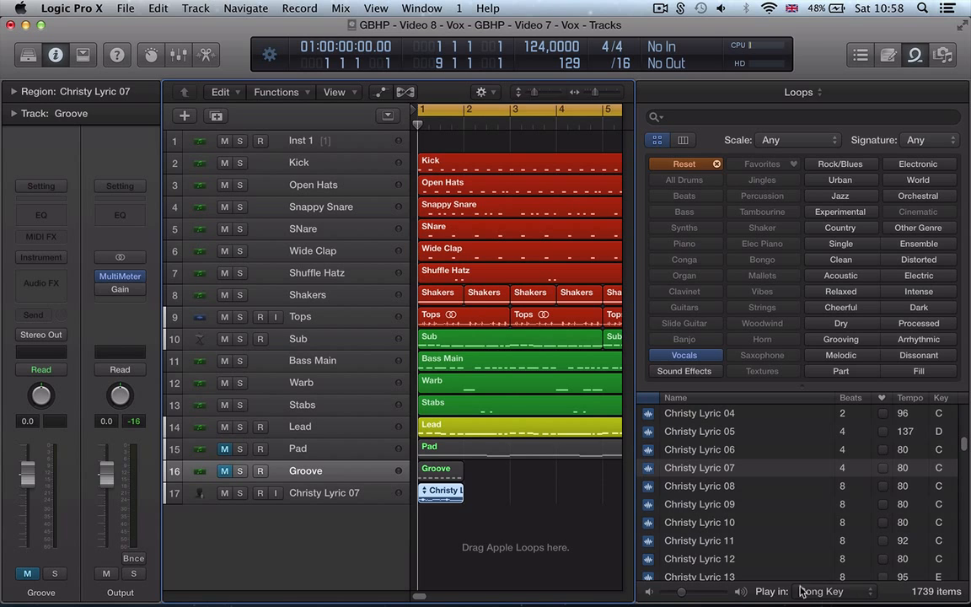
pyautogui.moveTo(534, 546); pyautogui.dragTo(441, 495)
pyautogui.moveTo(486, 515); pyautogui.dragTo(430, 497)
# Step: Set the cycle range from bar 1 to bar 3 and listen to the Christy Lyric 07 track in the mix
pyautogui.moveTo(421, 116); pyautogui.dragTo(510, 150)
pyautogui.press('space')
pyautogui.click(357, 504)
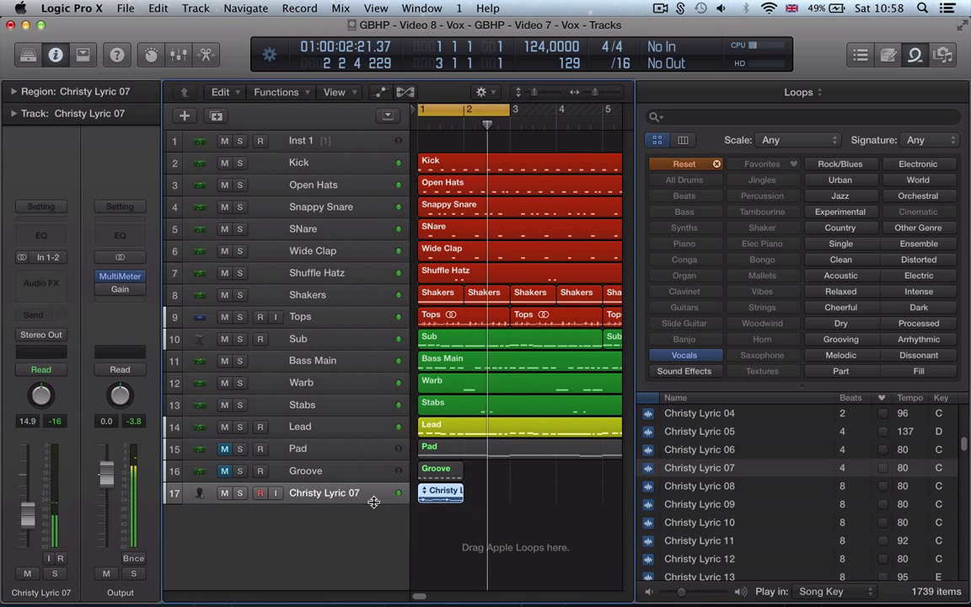
pyautogui.press('space')
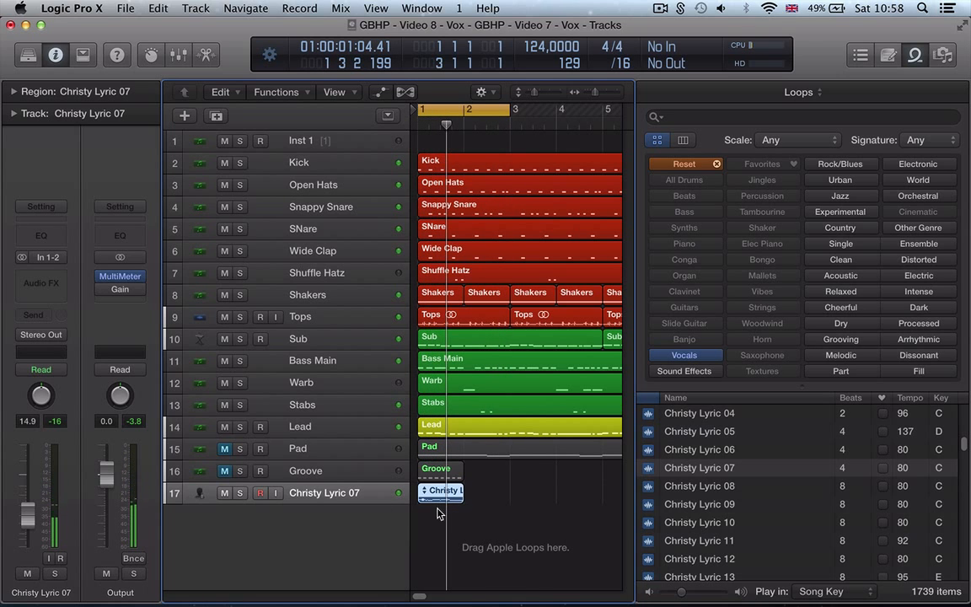
# Step: Close the loop browser and enlarge the tracks around the Christy Lyric 07 region
pyautogui.press('z')
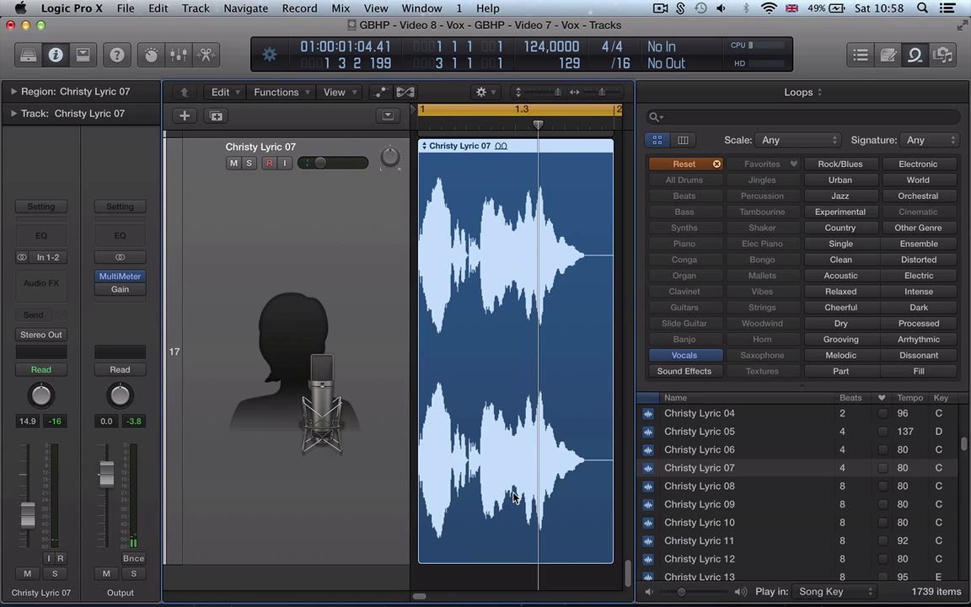
pyautogui.press('o')
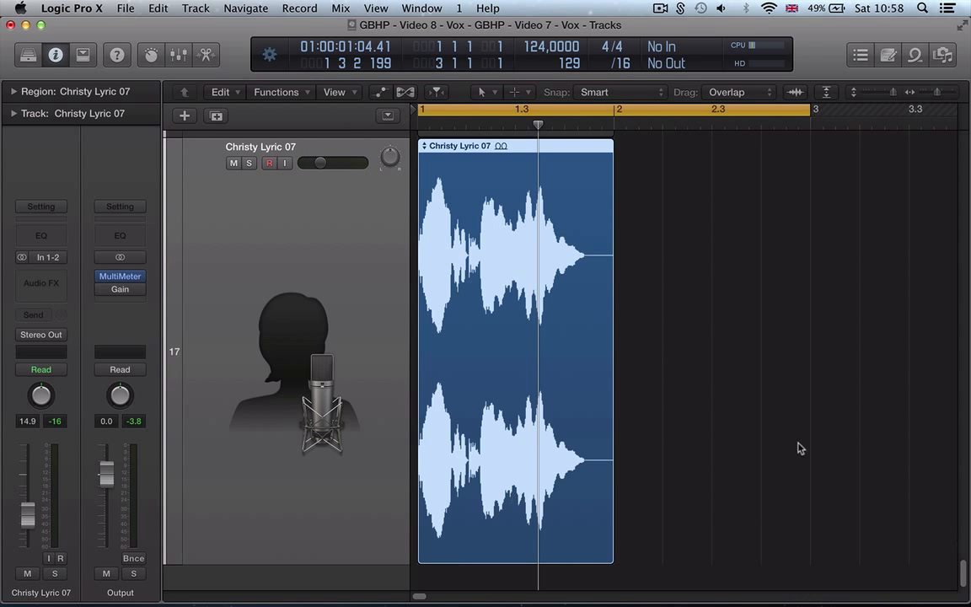
pyautogui.click(729, 459)
pyautogui.press('z')
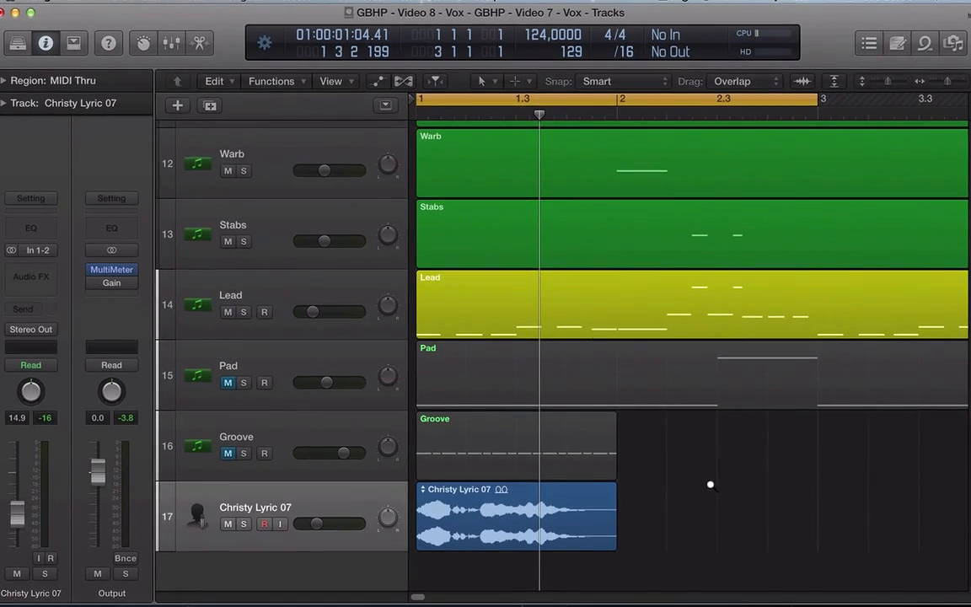
# Step: Slice the Christy Lyric 07 region into four equal one-beat pieces, then return to the Pointer tool and deselect them
pyautogui.click(596, 527)
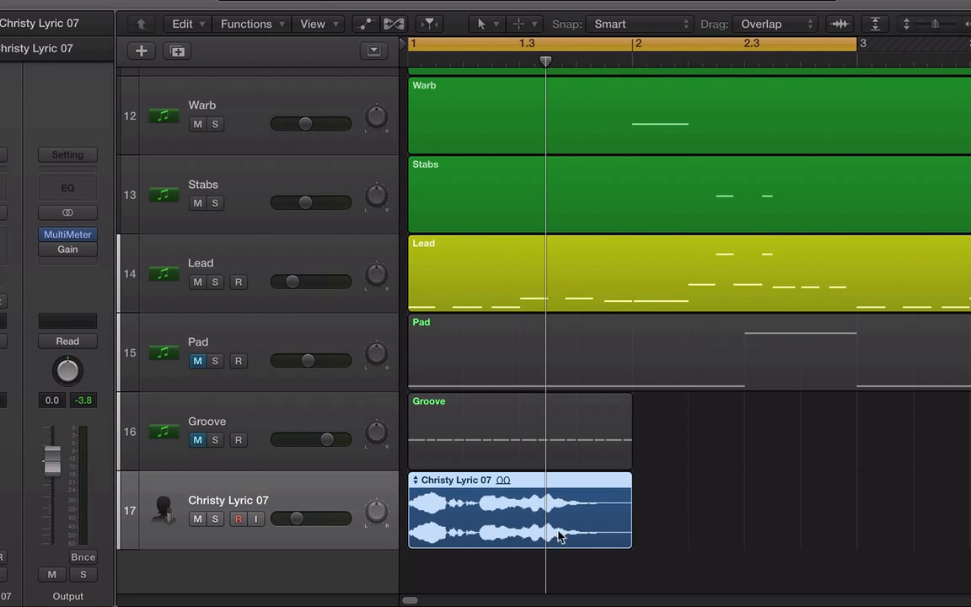
pyautogui.press('t')
pyautogui.press('5')
pyautogui.moveTo(487, 526); pyautogui.dragTo(462, 509)
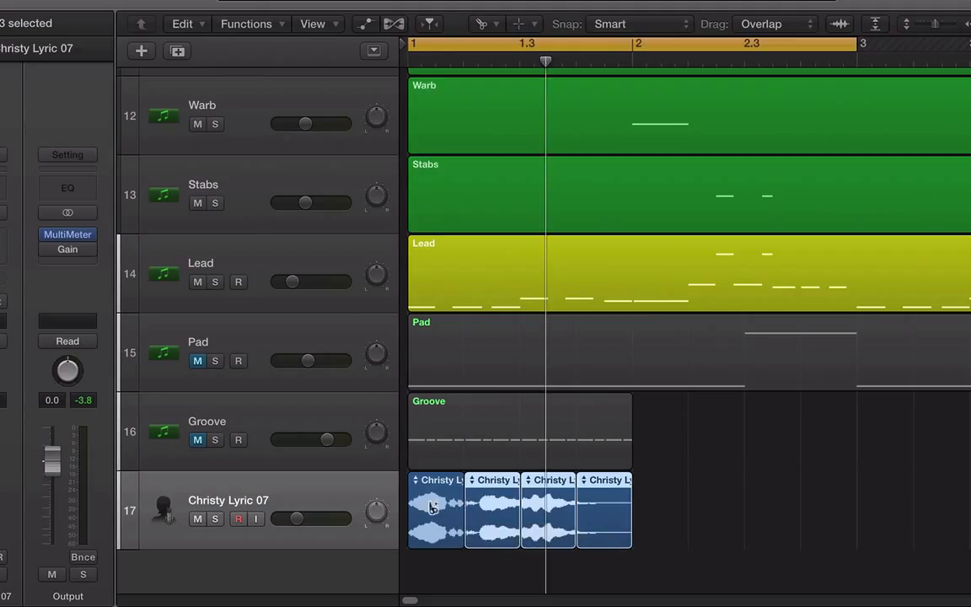
pyautogui.press('t')
pyautogui.press('t')
pyautogui.click(645, 515)
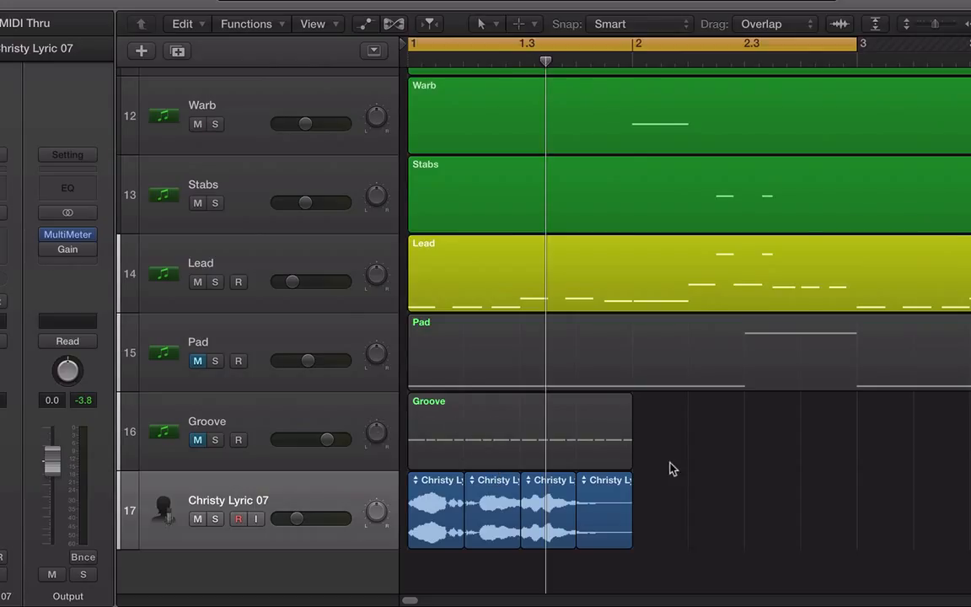
# Step: Try a one-beat cycle range over the second vocal slice and half a beat further on, and switch cycling off
pyautogui.click(488, 58)
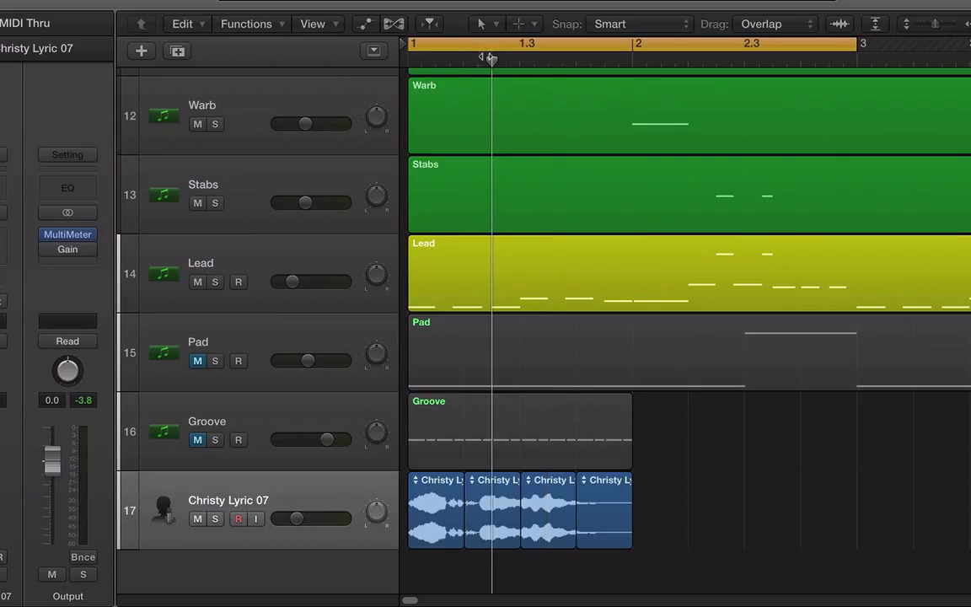
pyautogui.click(463, 46)
pyautogui.moveTo(465, 45); pyautogui.dragTo(519, 76)
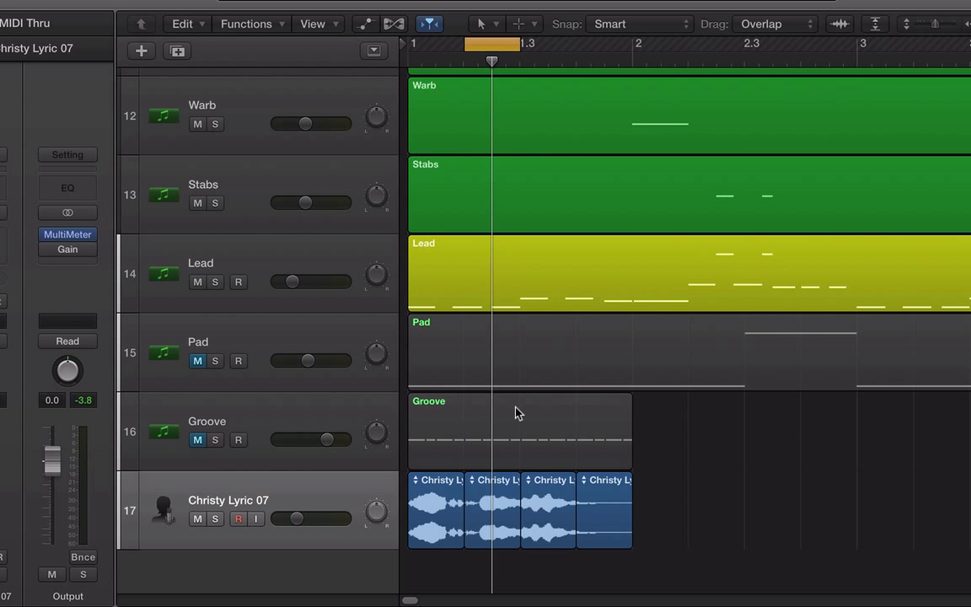
pyautogui.moveTo(497, 44); pyautogui.dragTo(524, 44)
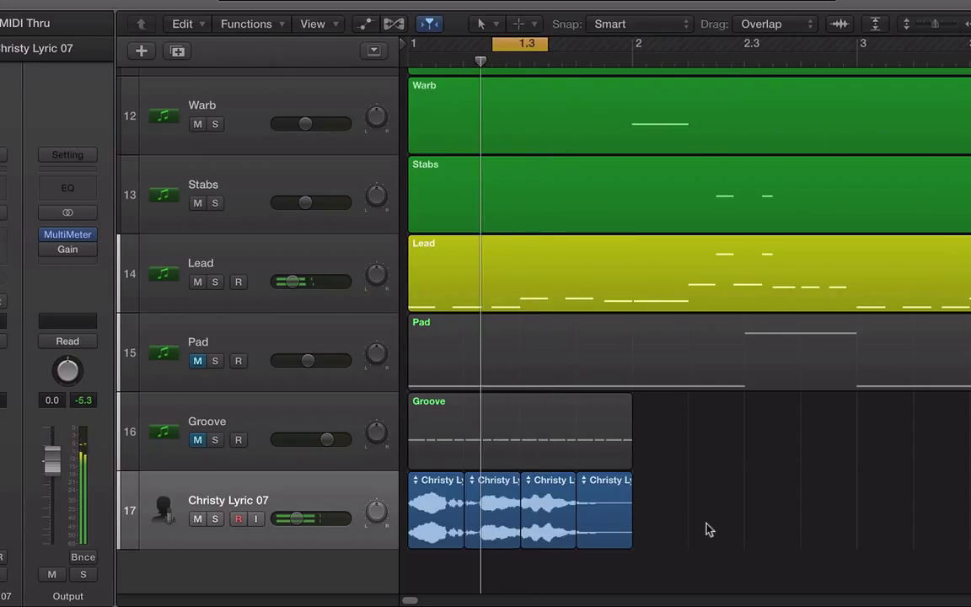
pyautogui.click(445, 40)
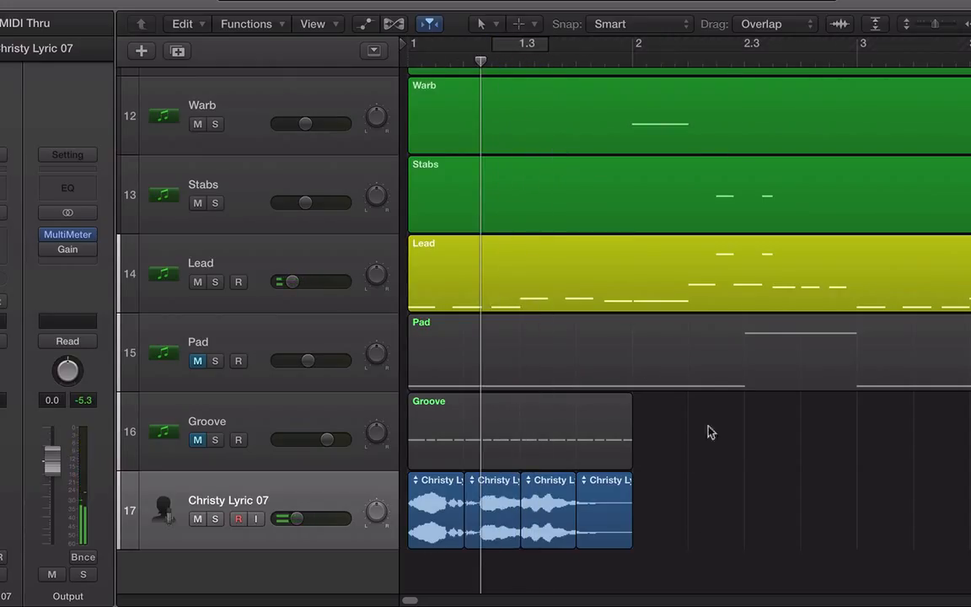
# Step: Delete the fourth vocal slice and shorten the first slice to about half a beat
pyautogui.click(610, 514)
pyautogui.press('Delete')
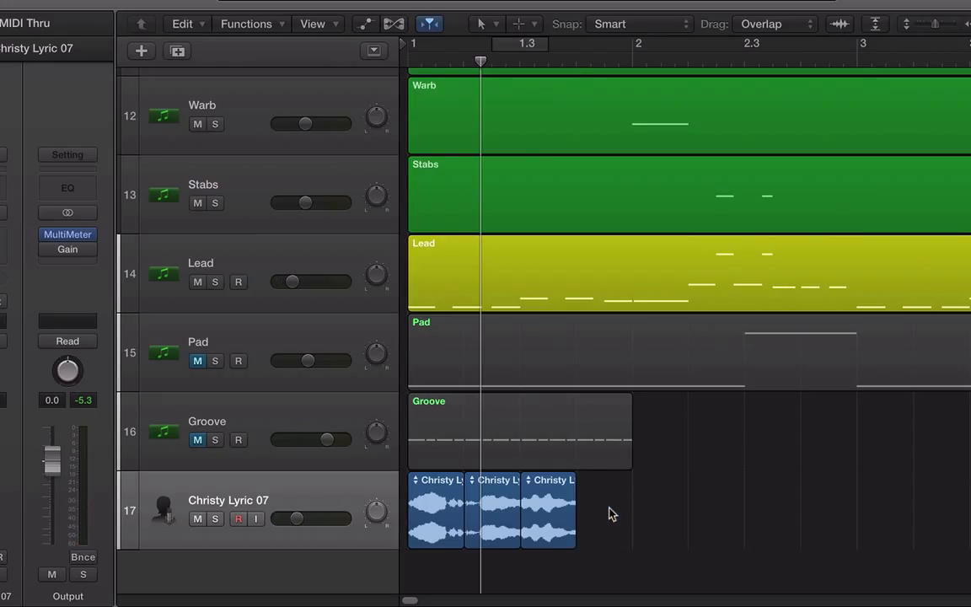
pyautogui.click(417, 493)
pyautogui.moveTo(455, 543); pyautogui.dragTo(434, 541)
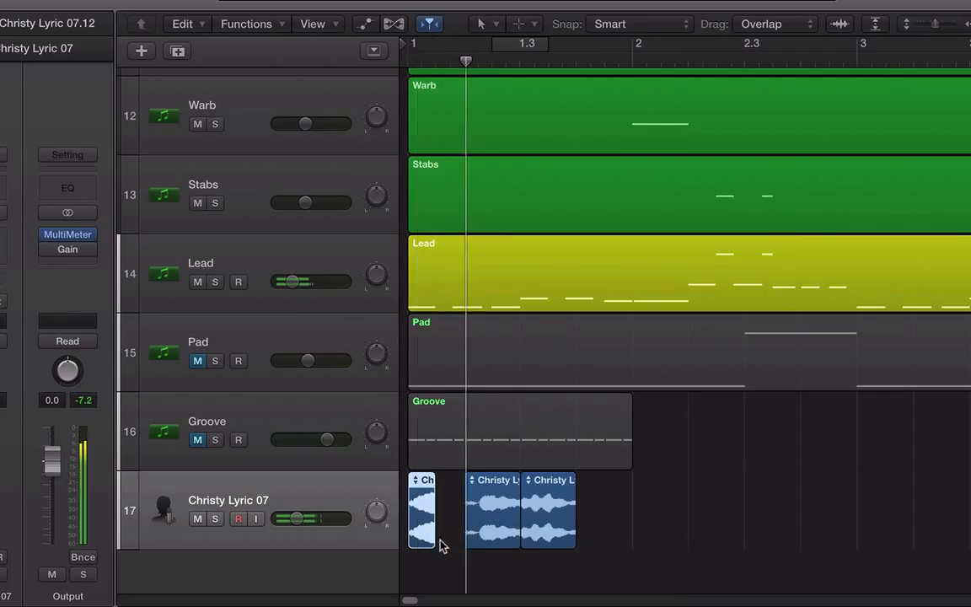
# Step: Copy the first half-beat vocal slice directly after itself, then deselect all regions on the Christy Lyric 07 track
pyautogui.moveTo(423, 528); pyautogui.dragTo(449, 529)
pyautogui.click(386, 512)
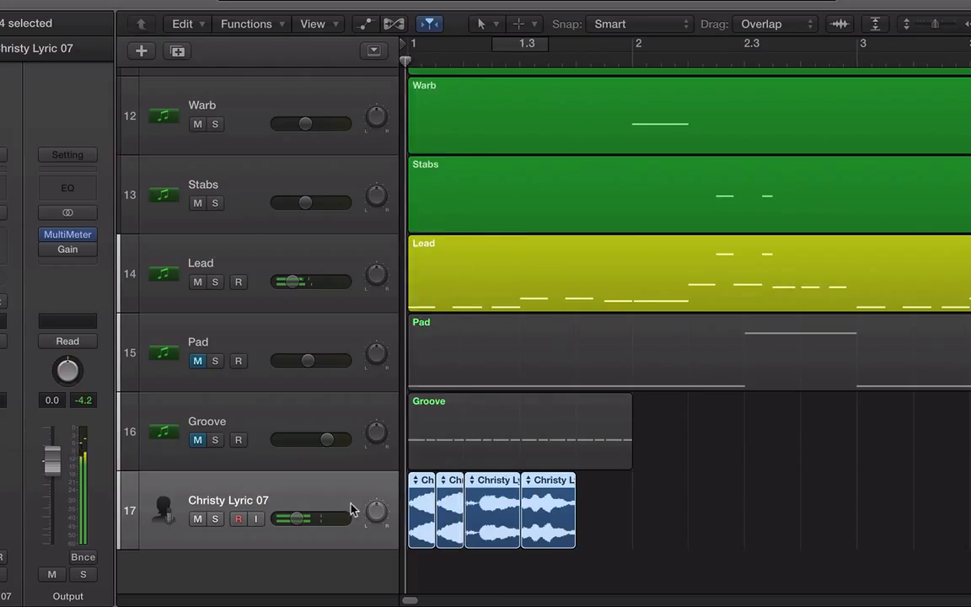
pyautogui.click(640, 516)
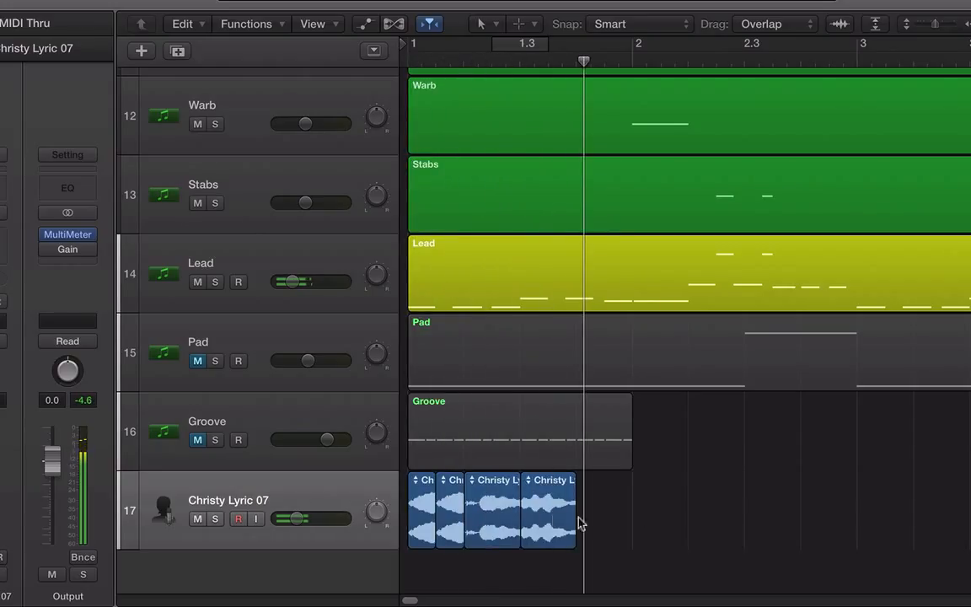
# Step: Split the third vocal slice in half at position 1 2 3 1, solo its second half for playback, and return to the Pointer tool
pyautogui.click(495, 527)
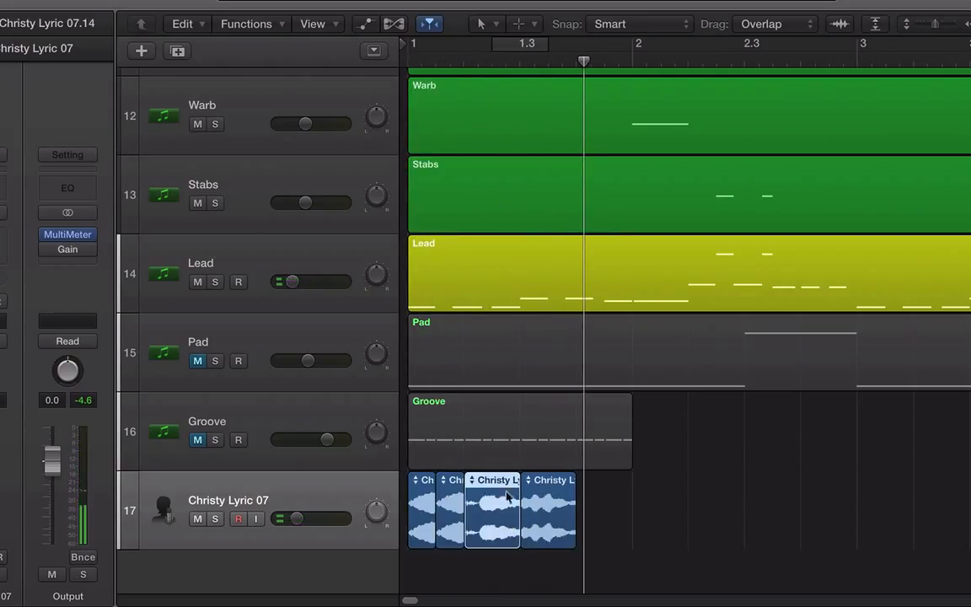
pyautogui.press('t')
pyautogui.press('5')
pyautogui.moveTo(522, 532); pyautogui.dragTo(506, 531)
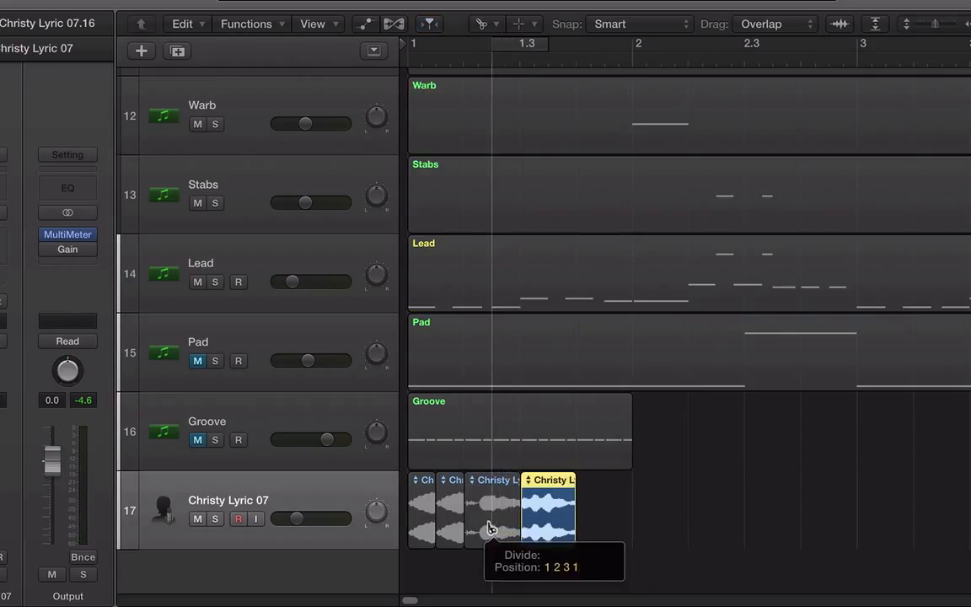
pyautogui.click(491, 529)
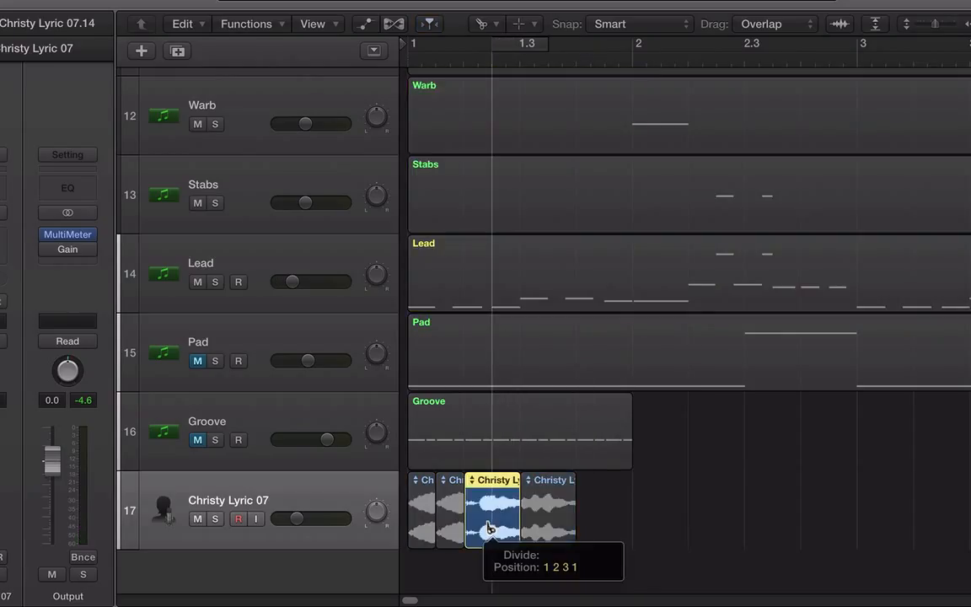
pyautogui.click(488, 528)
pyautogui.hotkey('ctrl', 's')
pyautogui.press('space')
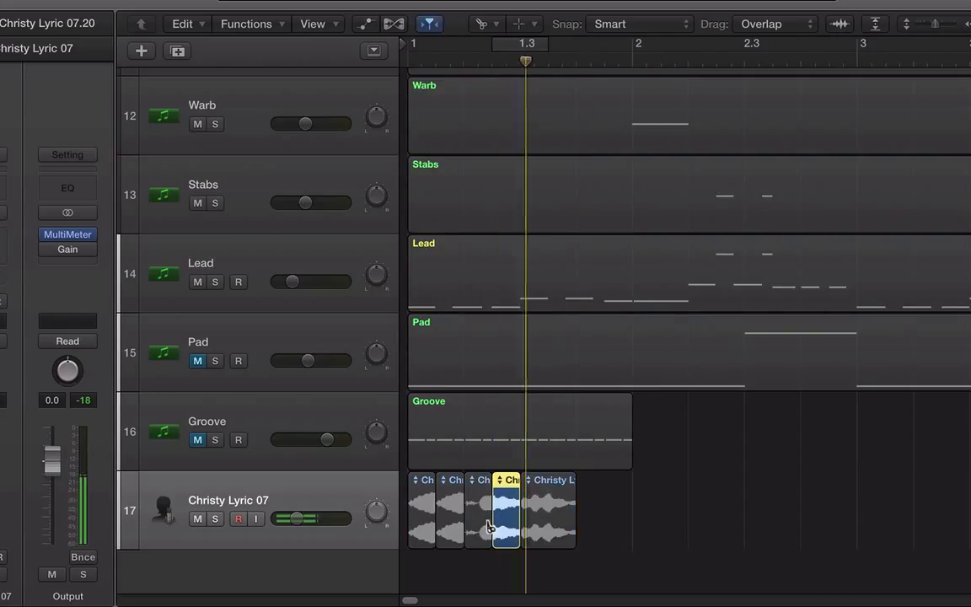
pyautogui.press('Escape')
pyautogui.press('Escape')
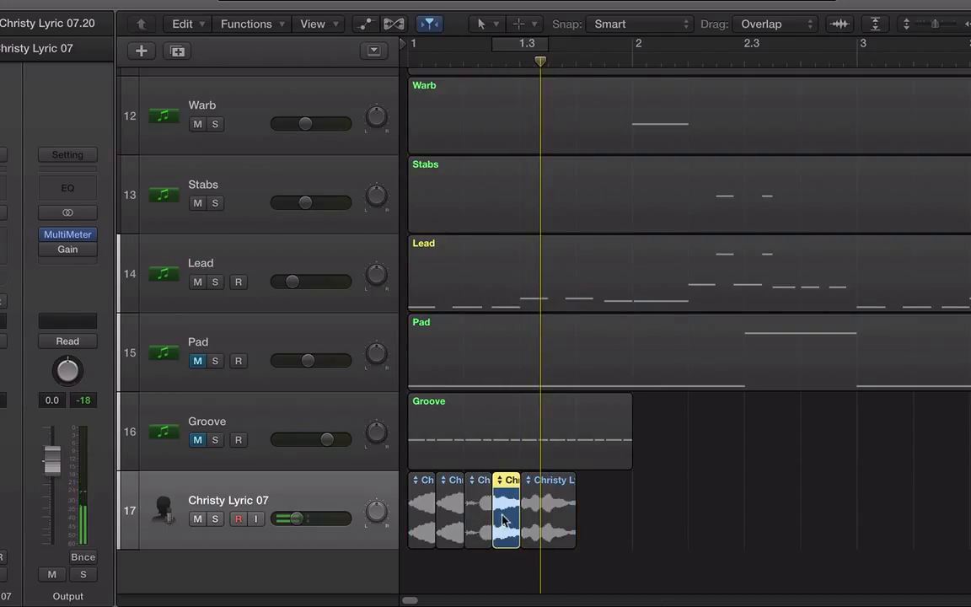
# Step: Copy the new half-beat slice twice to fill the fourth beat up to bar 2, and play all seven slices soloed
pyautogui.moveTo(506, 524); pyautogui.dragTo(618, 521)
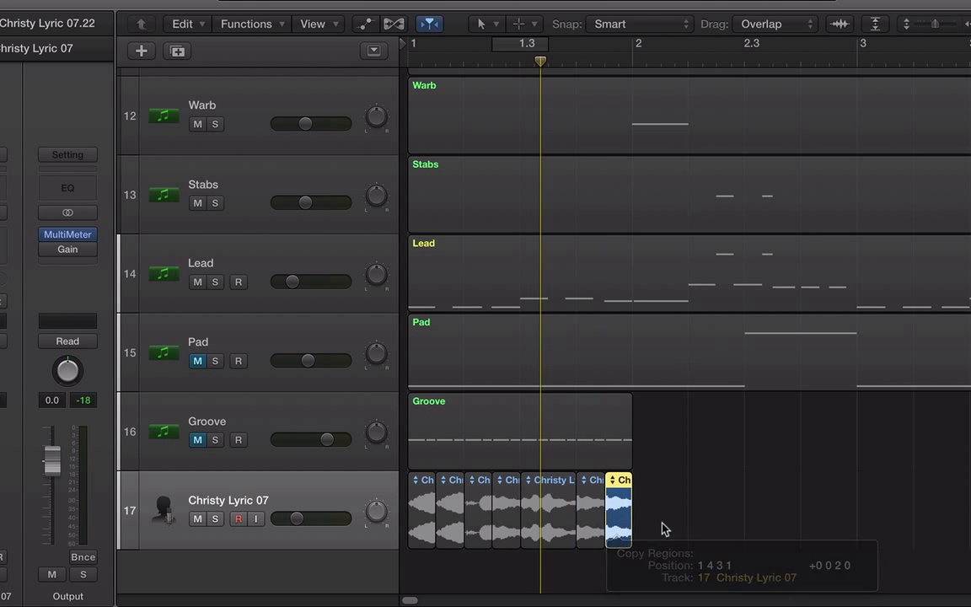
pyautogui.moveTo(676, 517); pyautogui.dragTo(388, 521)
pyautogui.press('Return')
pyautogui.press('space')
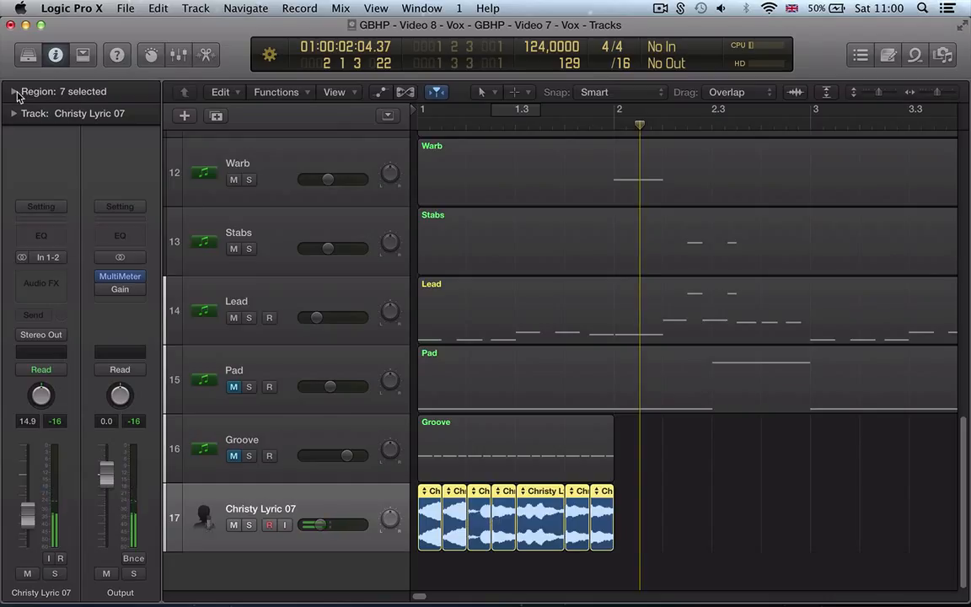
# Step: Give all seven vocal slices a Fade In of 2 and a Fade Out of 5, then deselect them and switch solo off
pyautogui.click(14, 91)
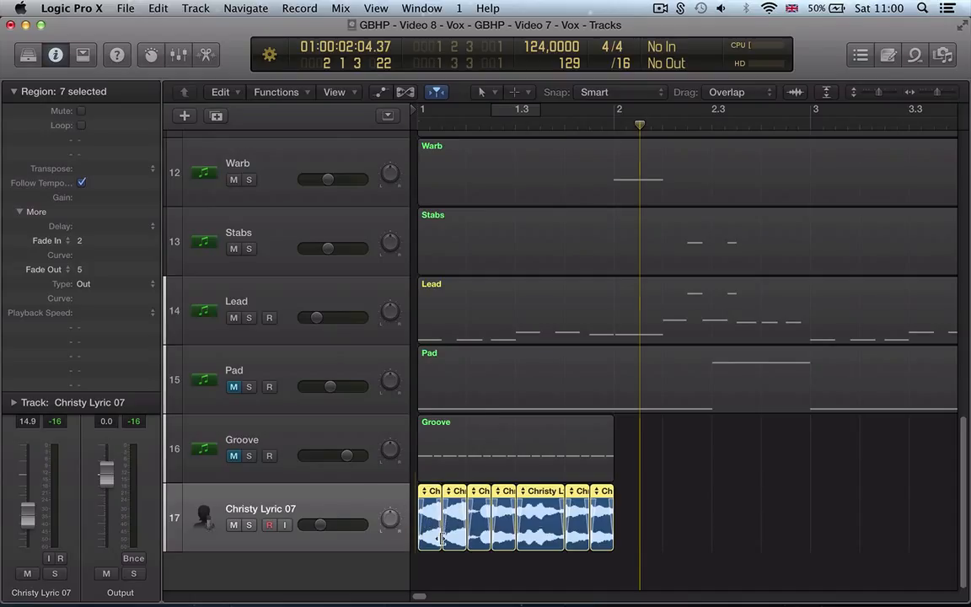
pyautogui.press('Return')
pyautogui.press('space')
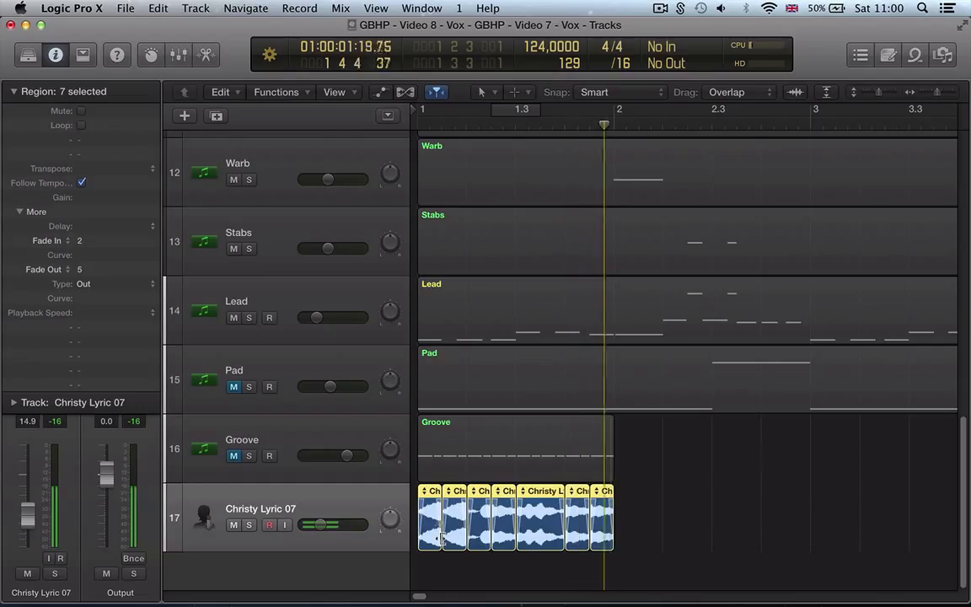
pyautogui.click(14, 93)
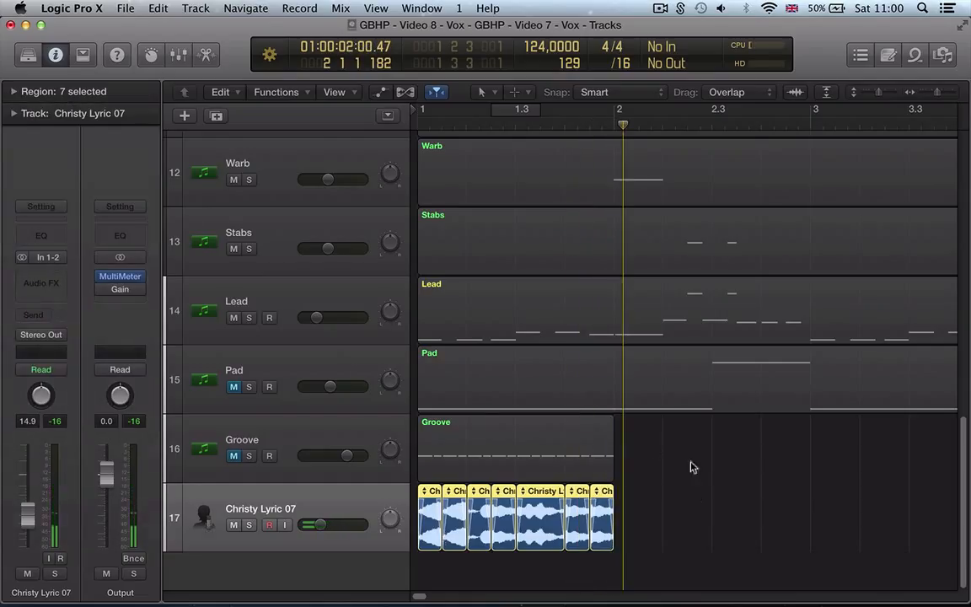
pyautogui.click(693, 557)
pyautogui.hotkey('ctrl', 's')
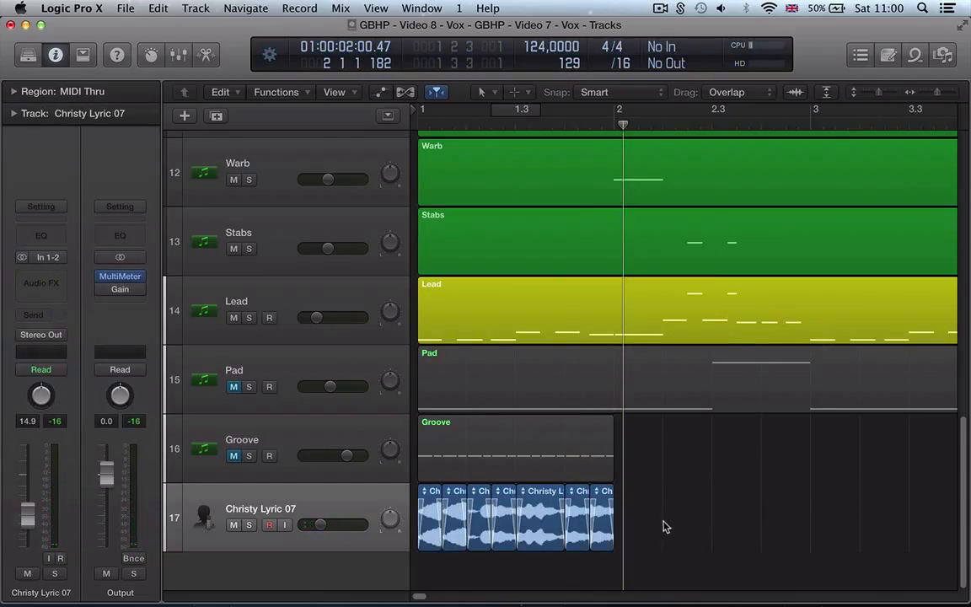
# Step: Set a two-bar cycle range from bar 1 to bar 3 and lower the Christy Lyric 07 track volume to -17.0 dB during playback
pyautogui.press('super+Left')
pyautogui.press('super+Left')
pyautogui.moveTo(426, 112); pyautogui.dragTo(728, 158)
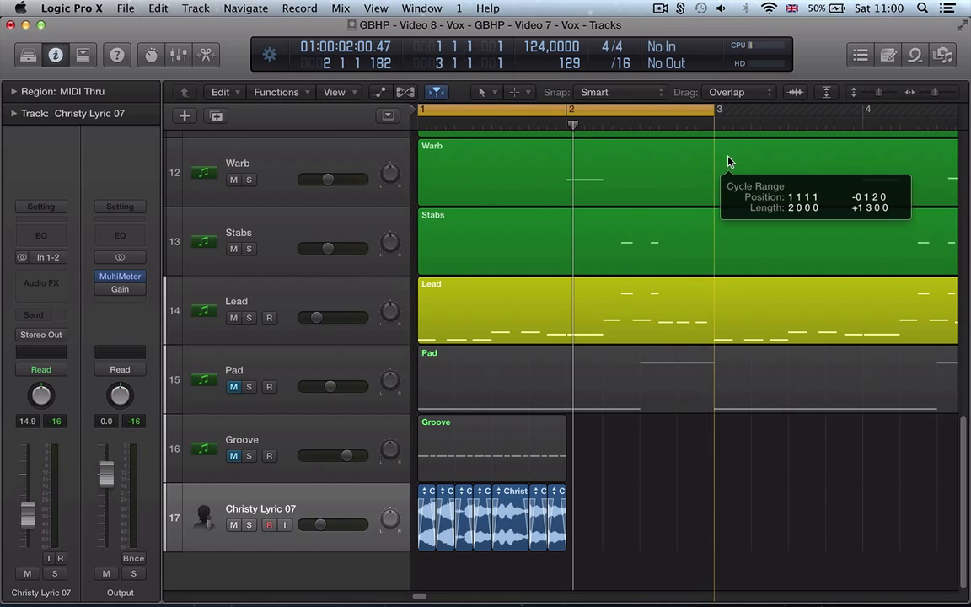
pyautogui.press('space')
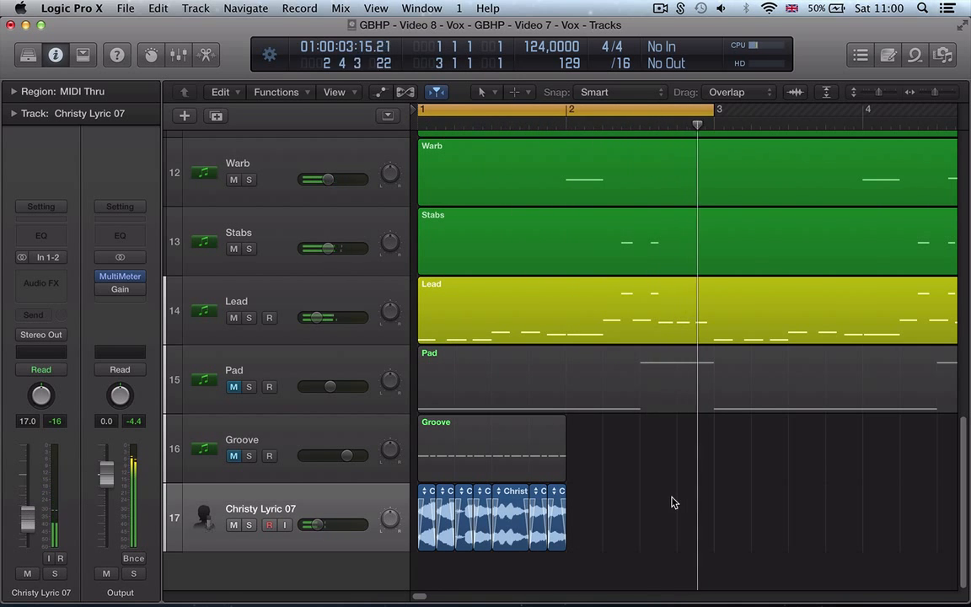
pyautogui.click(267, 524)
pyautogui.press('space')
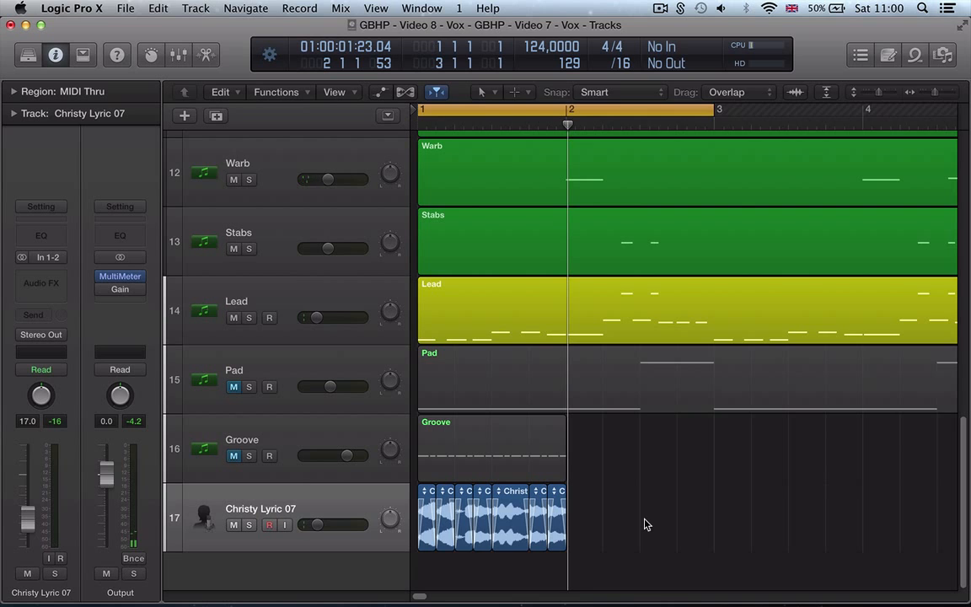
# Step: Audition the Christy Lyric 08 loop and add it at bar 2 on the vocal track, then close the loop browser and start playback
pyautogui.press('o')
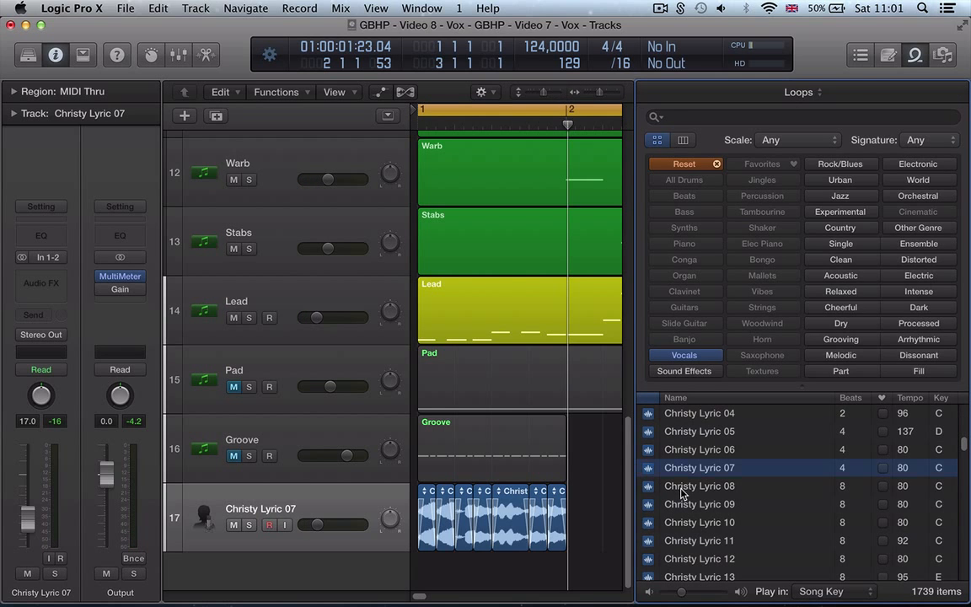
pyautogui.click(682, 487)
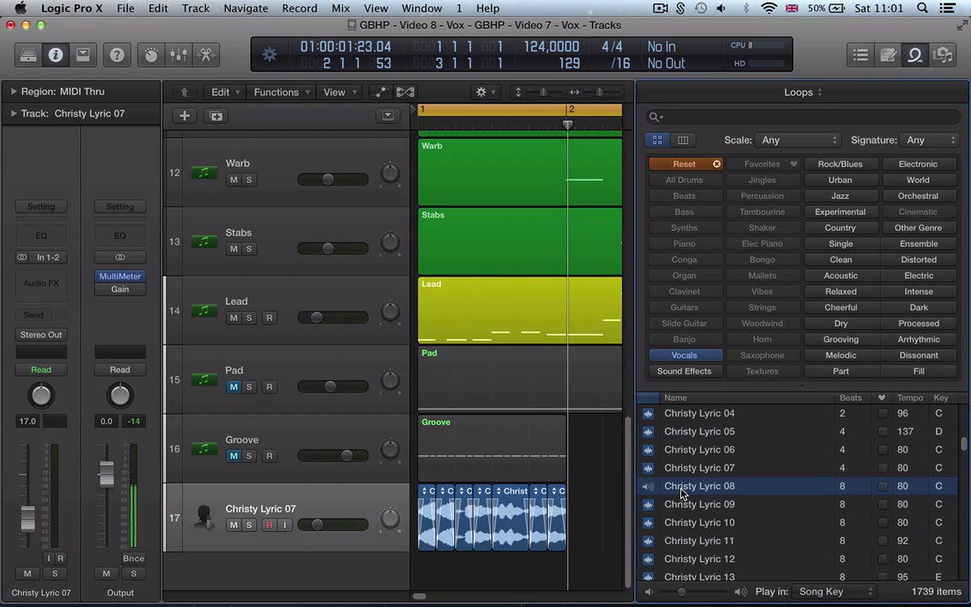
pyautogui.moveTo(658, 487); pyautogui.dragTo(573, 509)
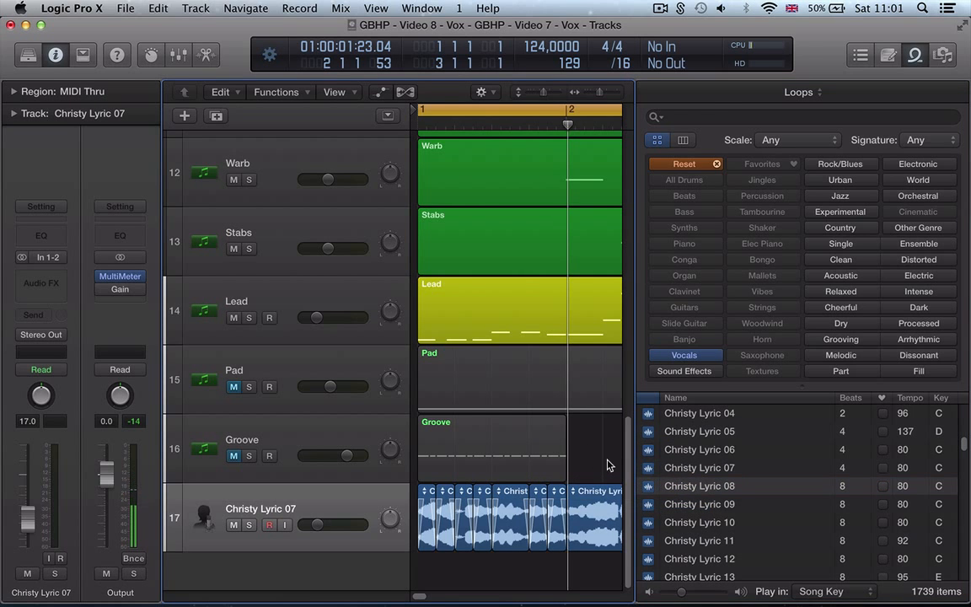
pyautogui.press('o')
pyautogui.press('space')
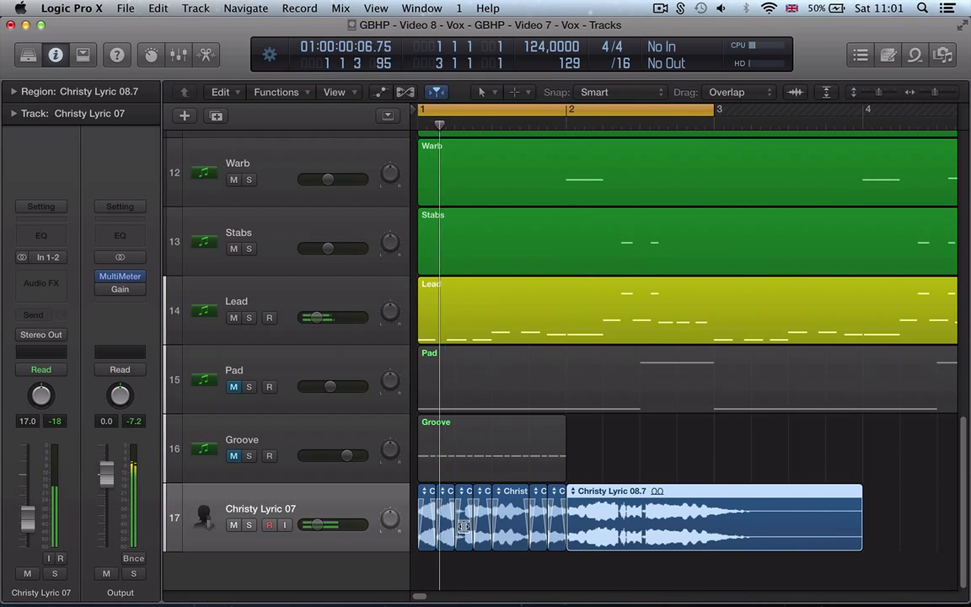
# Step: Move the Christy Lyric 08 region one beat later so it starts at 2.2, and deselect it
pyautogui.click(363, 502)
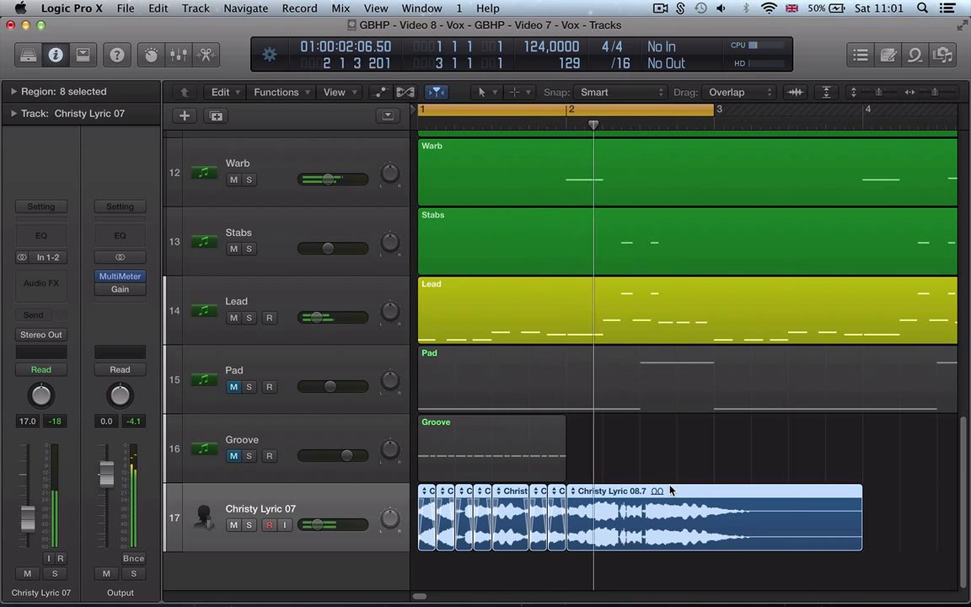
pyautogui.click(665, 479)
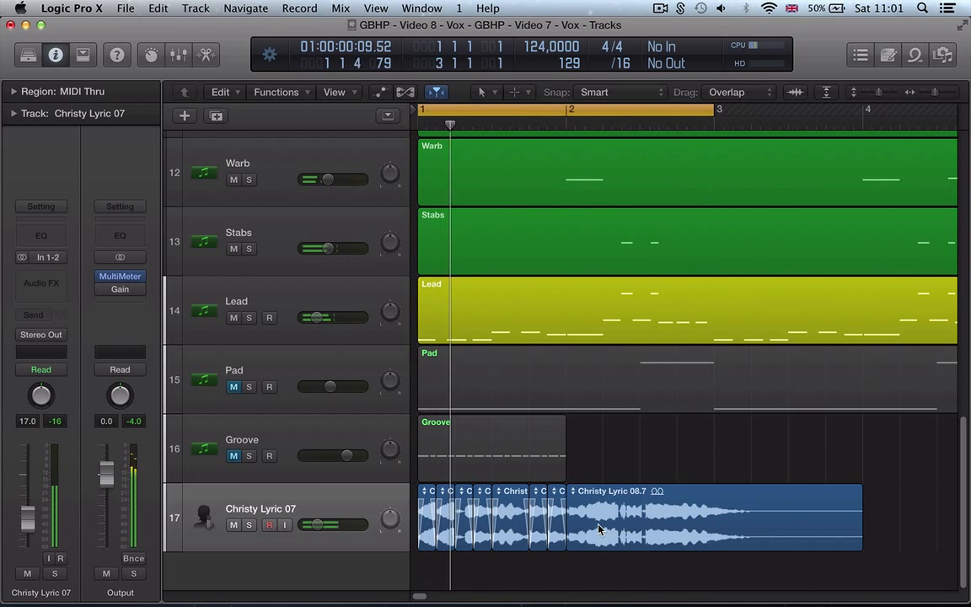
pyautogui.click(597, 530)
pyautogui.moveTo(598, 529); pyautogui.dragTo(633, 531)
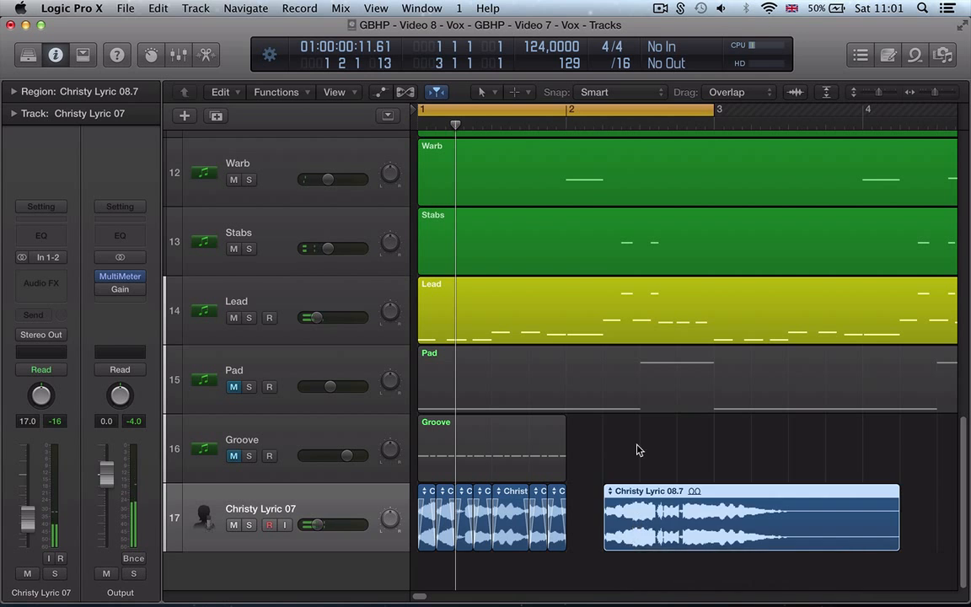
pyautogui.click(635, 448)
# Step: Trim about half a beat from the start of the Christy Lyric 08 region and move it back to start at 2.2
pyautogui.press('super+Down')
pyautogui.press('space')
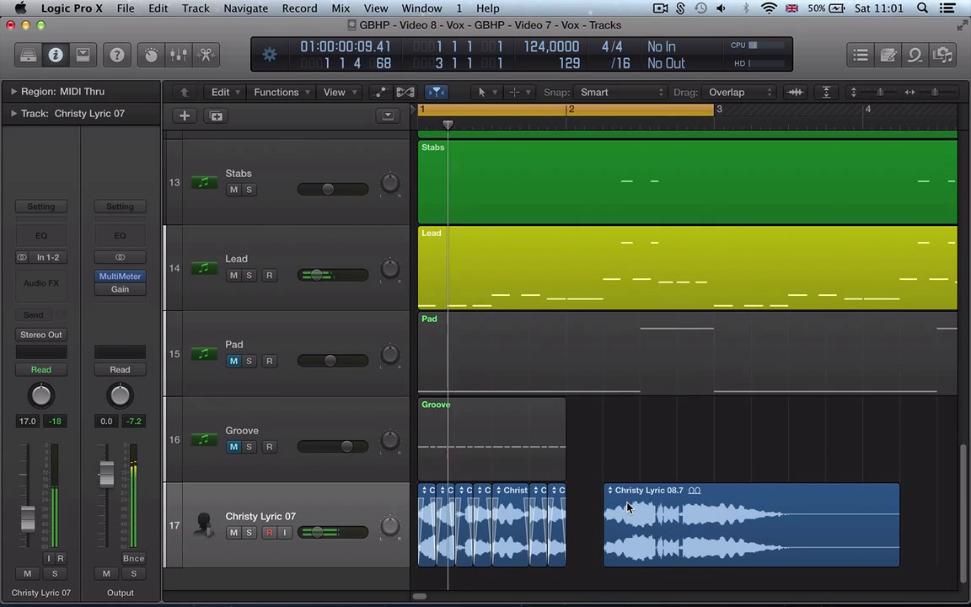
pyautogui.scroll(-1, 628, 507)
pyautogui.press('super+Right')
pyautogui.press('super+Right')
pyautogui.press('super+Down')
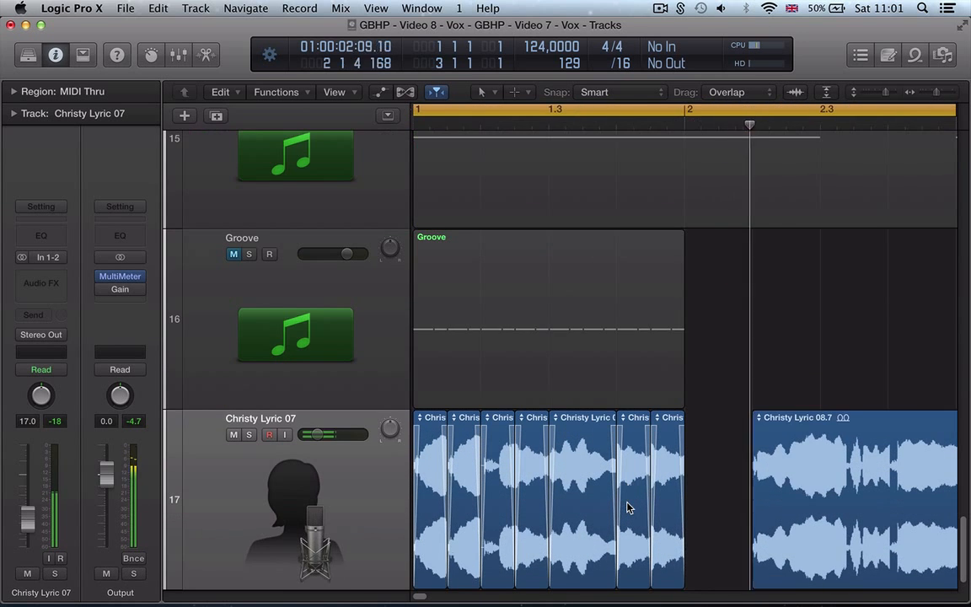
pyautogui.press('super+Left')
pyautogui.press('space')
pyautogui.press('space')
pyautogui.click(706, 506)
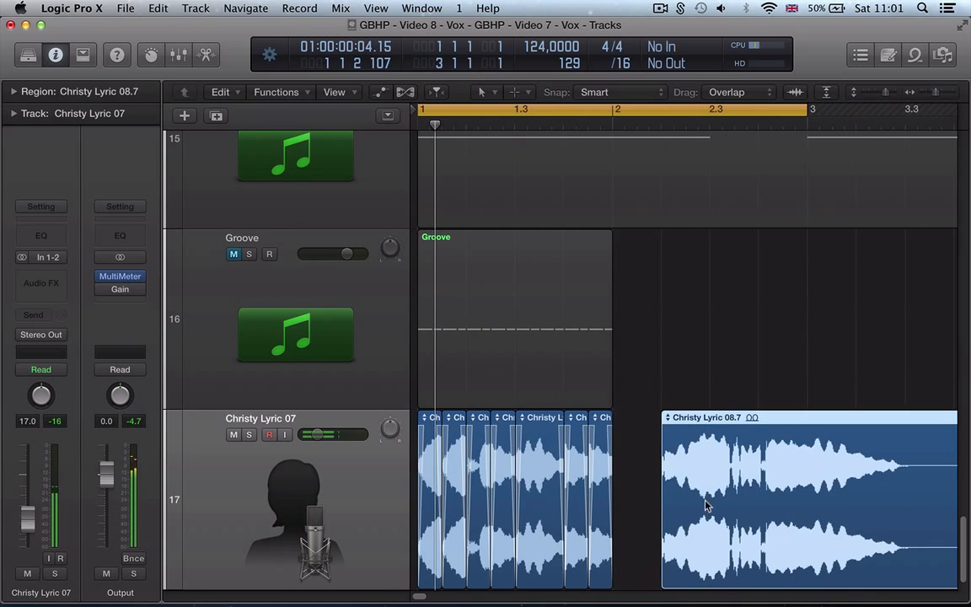
pyautogui.moveTo(662, 575); pyautogui.dragTo(687, 576)
pyautogui.moveTo(745, 562); pyautogui.dragTo(718, 560)
pyautogui.press('space')
pyautogui.click(699, 386)
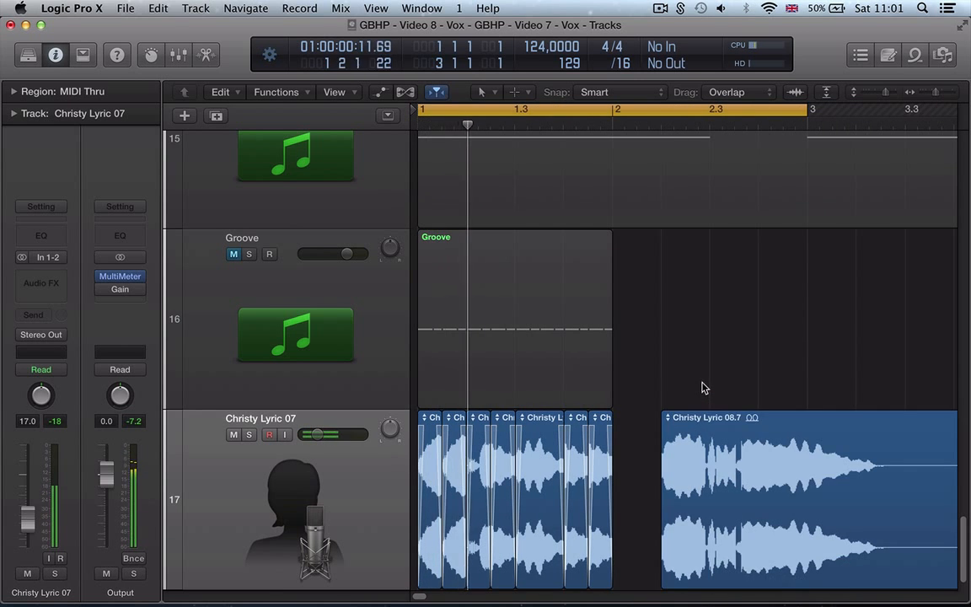
# Step: Trim another half beat from the start of the Christy Lyric 08 region, keeping its start at 2.2
pyautogui.click(247, 509)
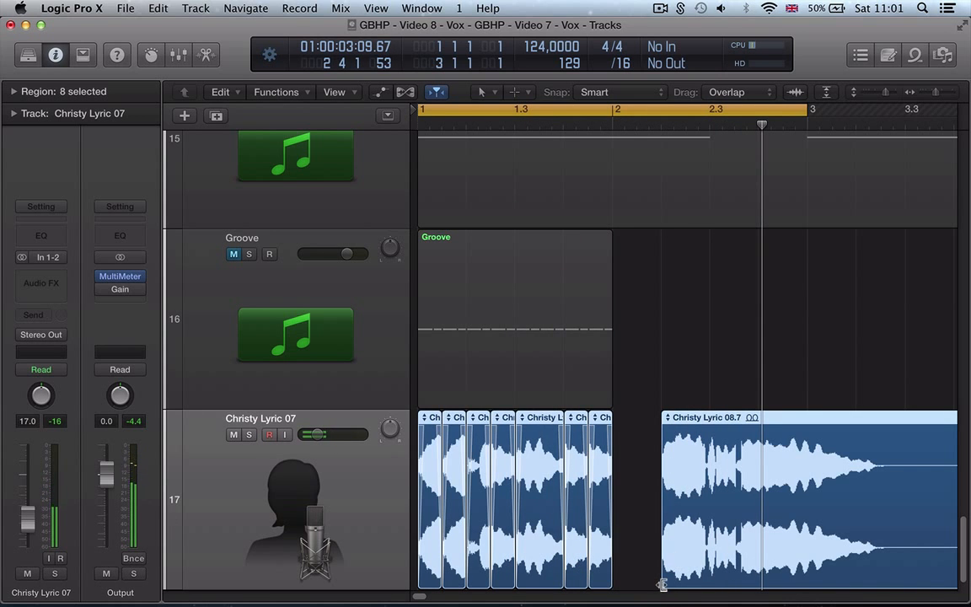
pyautogui.moveTo(661, 583); pyautogui.dragTo(683, 556)
pyautogui.press('space')
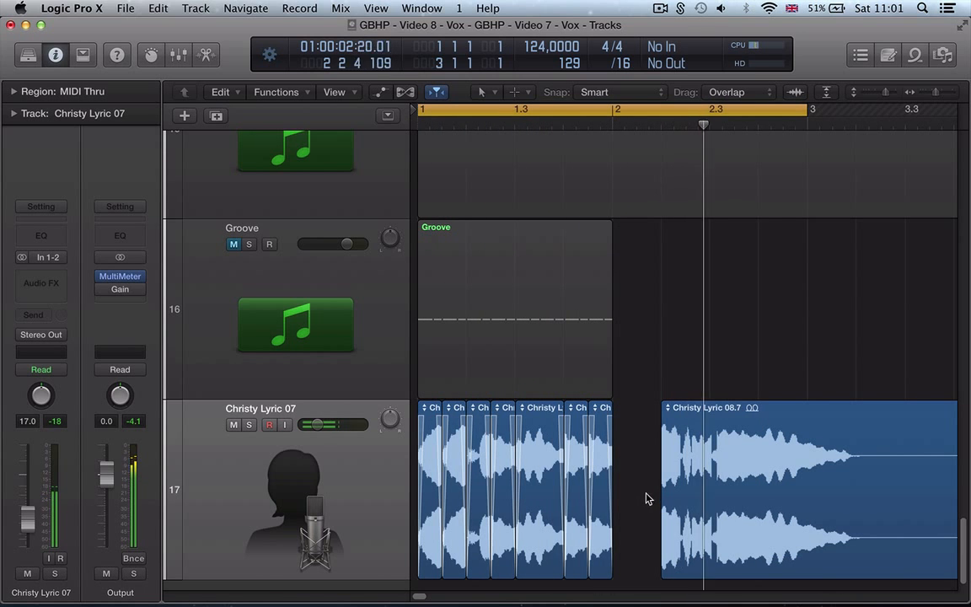
# Step: Shorten the end of the Christy Lyric 08 region so it lasts one beat from 2.2 to 2.3
pyautogui.press('super+Left')
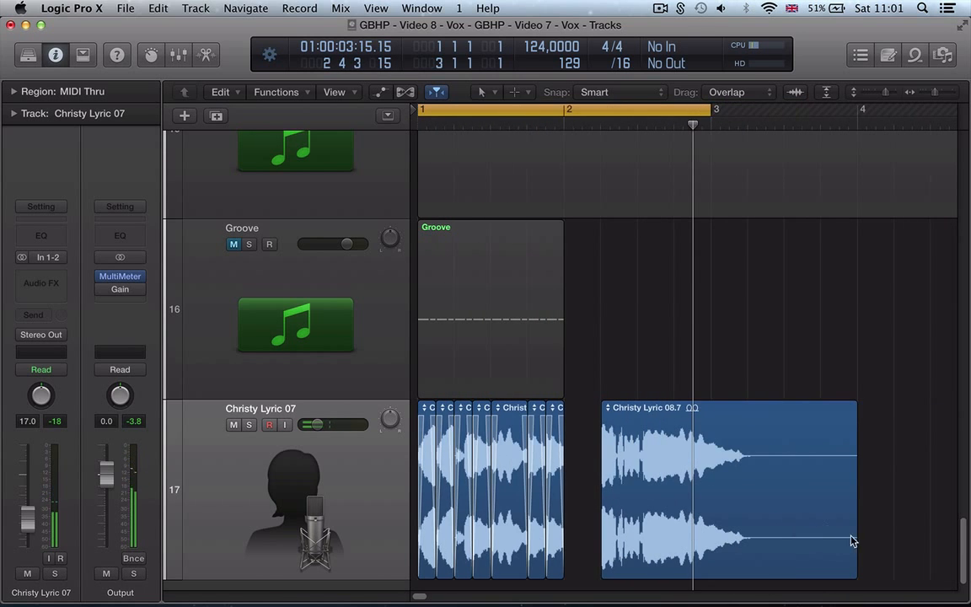
pyautogui.moveTo(849, 564); pyautogui.dragTo(637, 526)
pyautogui.click(657, 524)
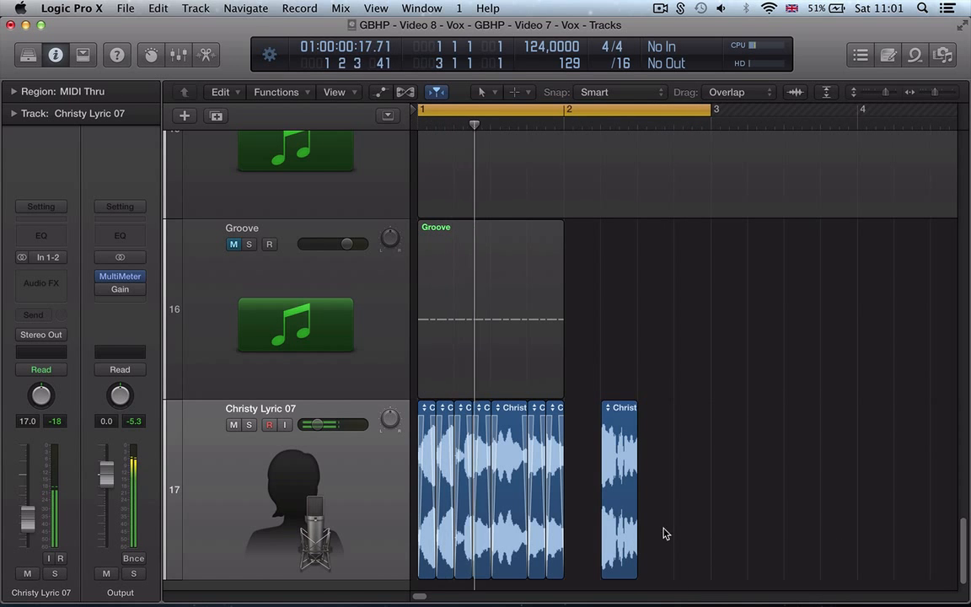
# Step: Split the one-beat Christy Lyric 08 region in half and copy slices to form four half-beat pieces from 2.2 to 2.4
pyautogui.press('super+Right')
pyautogui.press('super+Right')
pyautogui.press('super+Right')
pyautogui.press('super+Right')
pyautogui.press('super+Right')
pyautogui.press('super+Right')
pyautogui.press('super+Left')
pyautogui.press('super+Left')
pyautogui.press('super+Left')
pyautogui.press('super+Left')
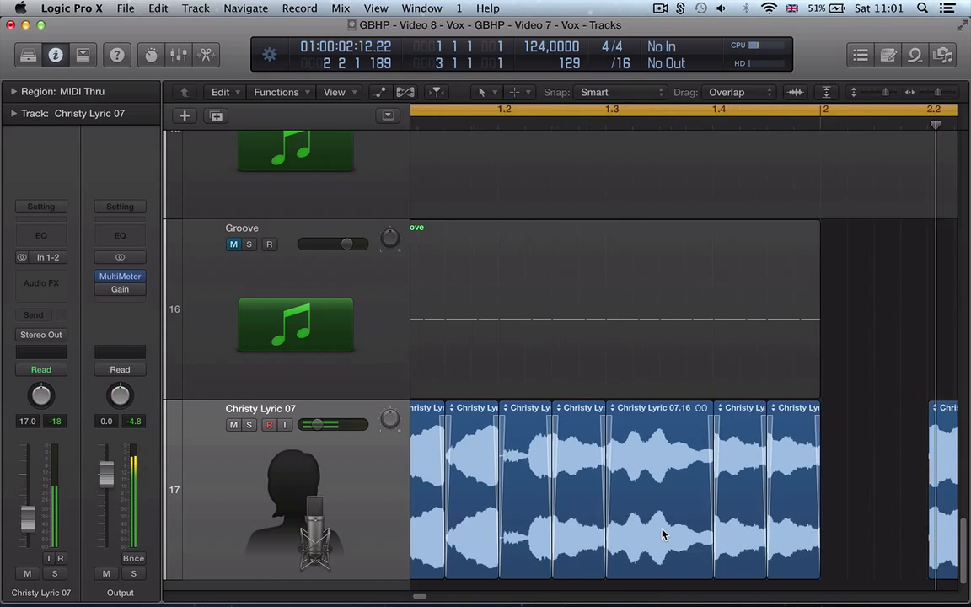
pyautogui.moveTo(723, 529); pyautogui.dragTo(804, 511)
pyautogui.click(716, 502)
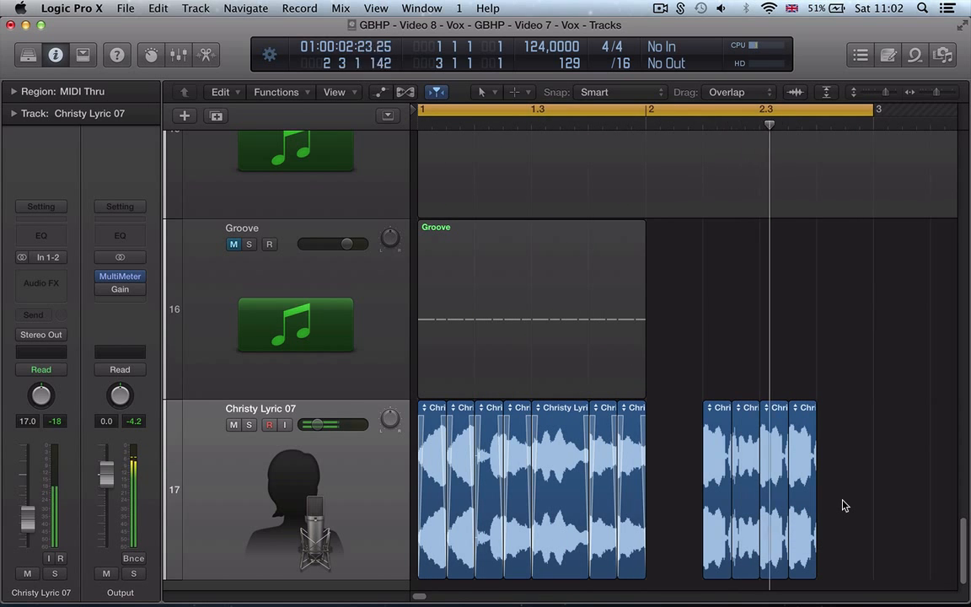
# Step: Select the four Christy Lyric 08 slices, solo them and switch cycling off
pyautogui.moveTo(844, 504); pyautogui.dragTo(719, 498)
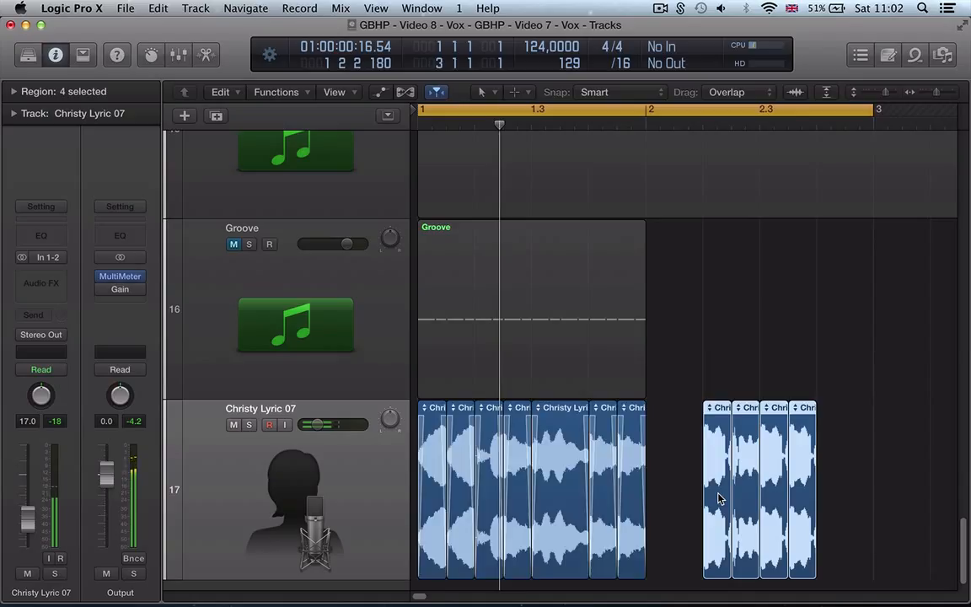
pyautogui.hotkey('ctrl', 's')
pyautogui.press('c')
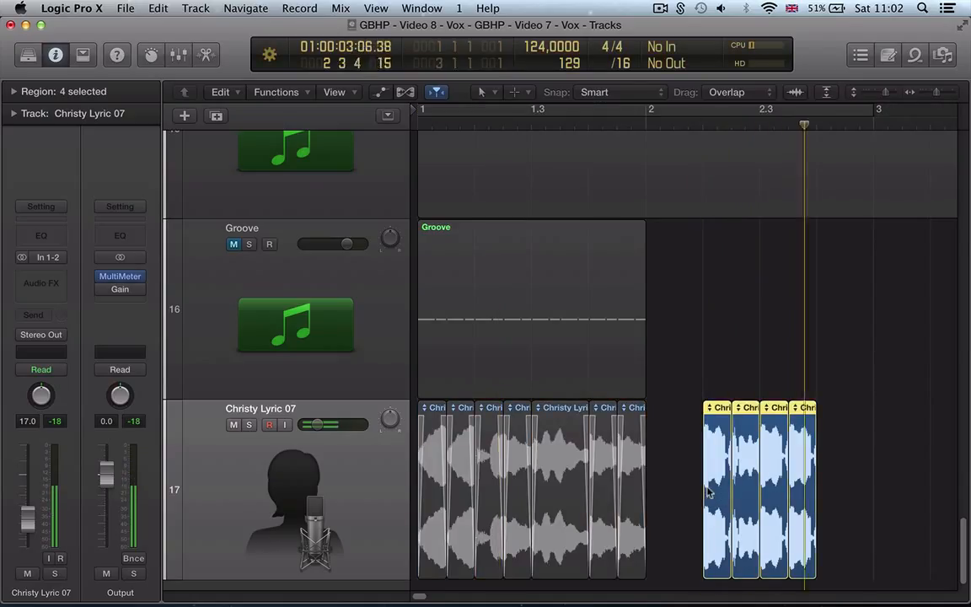
# Step: Give the four selected Christy Lyric 08 slices a fade-in of 8 and a fade-out of 4, and play them back
pyautogui.click(13, 92)
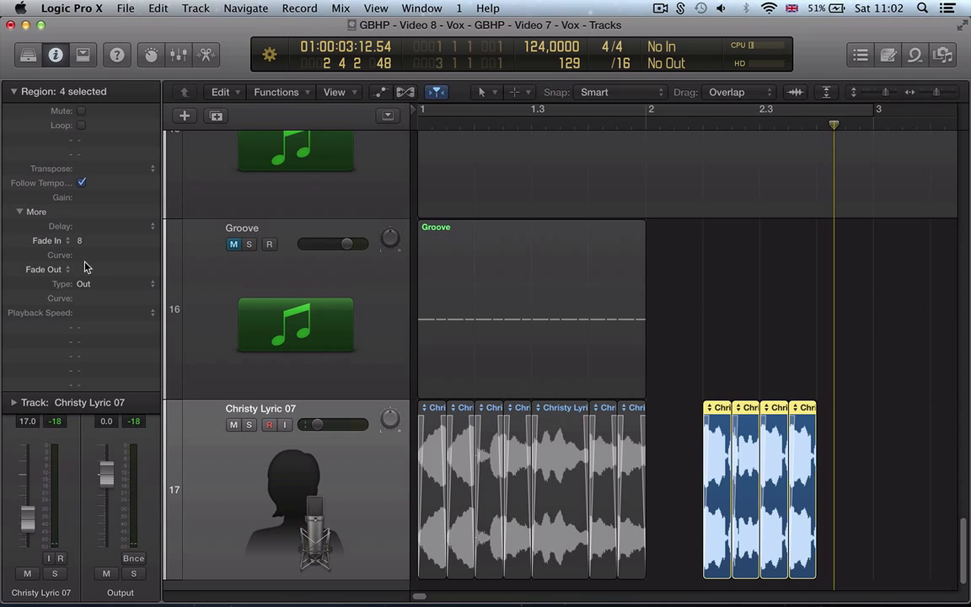
pyautogui.moveTo(89, 269); pyautogui.dragTo(89, 266)
pyautogui.press('space')
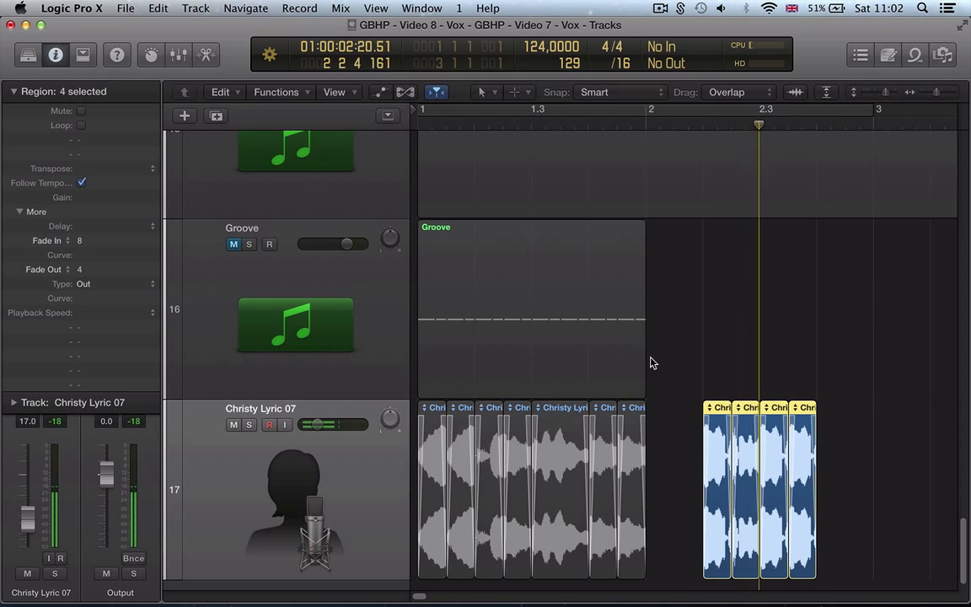
pyautogui.press('space')
pyautogui.press('space')
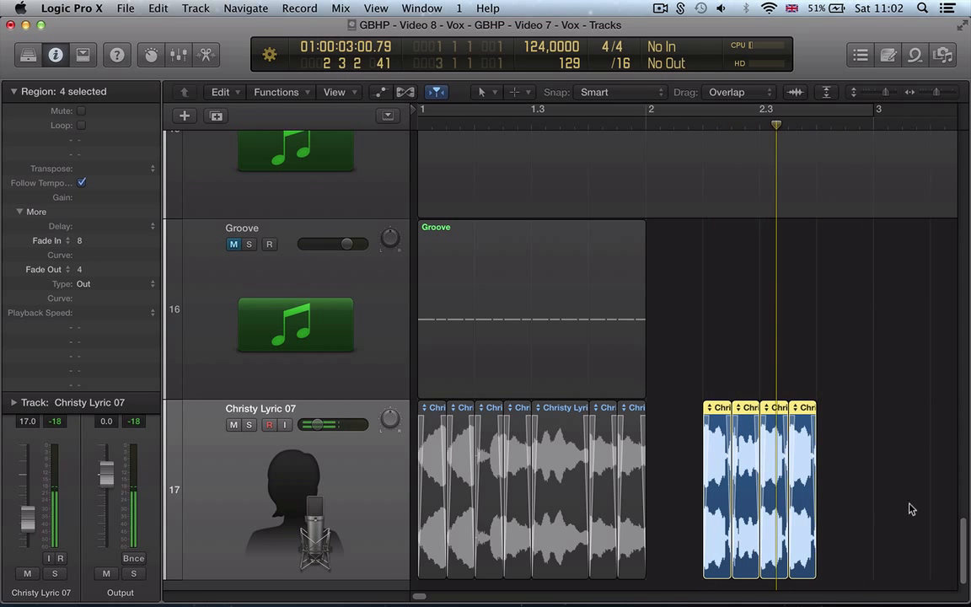
# Step: Switch cycling on over bars 1 and 2, turn solo off and play the chopped vocal with the other tracks
pyautogui.press('c')
pyautogui.press('space')
pyautogui.press('space')
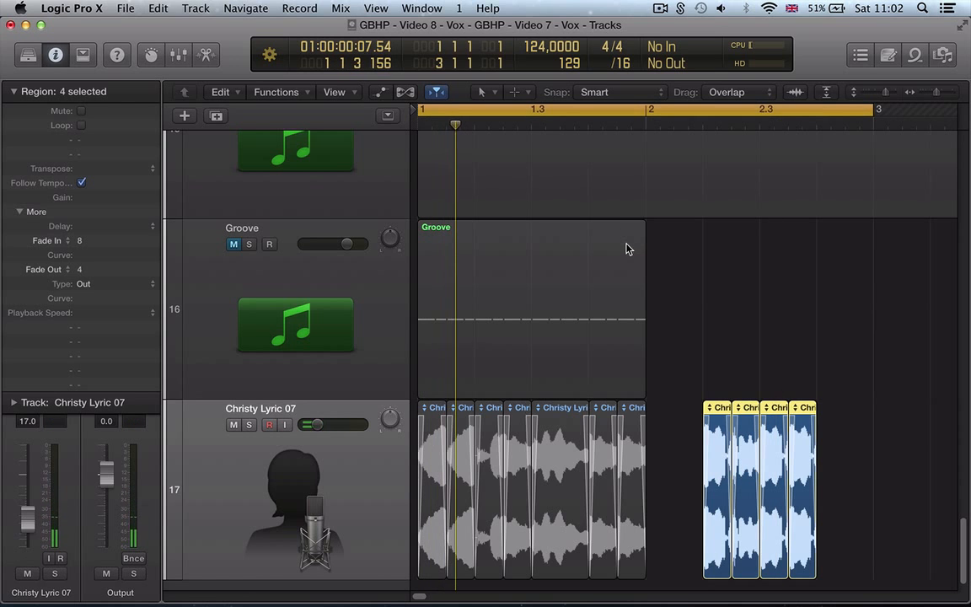
pyautogui.hotkey('ctrl', 's')
pyautogui.press('space')
pyautogui.click(764, 330)
pyautogui.press('super+Up')
pyautogui.press('super+Left')
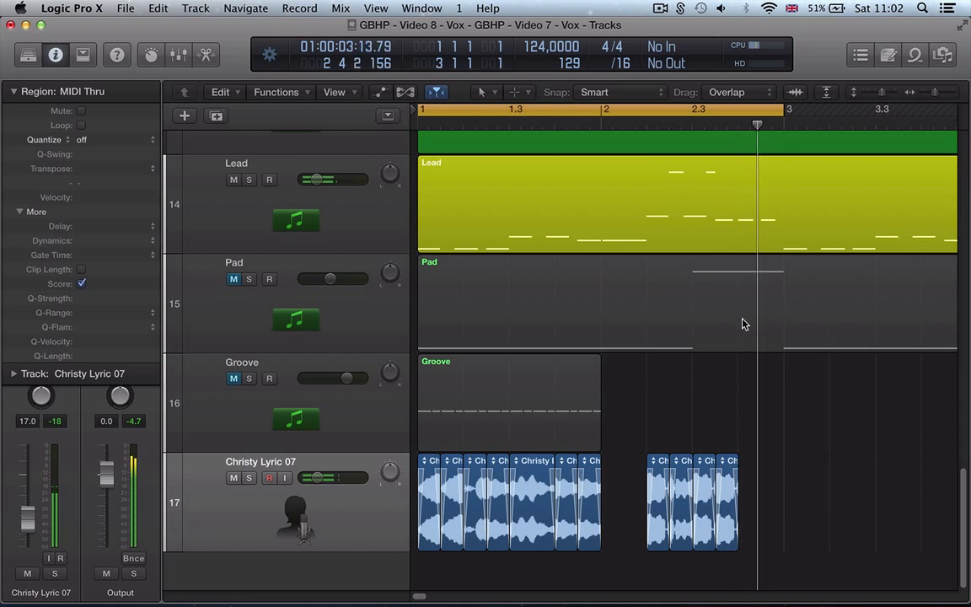
# Step: Add a Bus 1 send to the Christy Lyric 07 channel and raise its send level
pyautogui.click(15, 93)
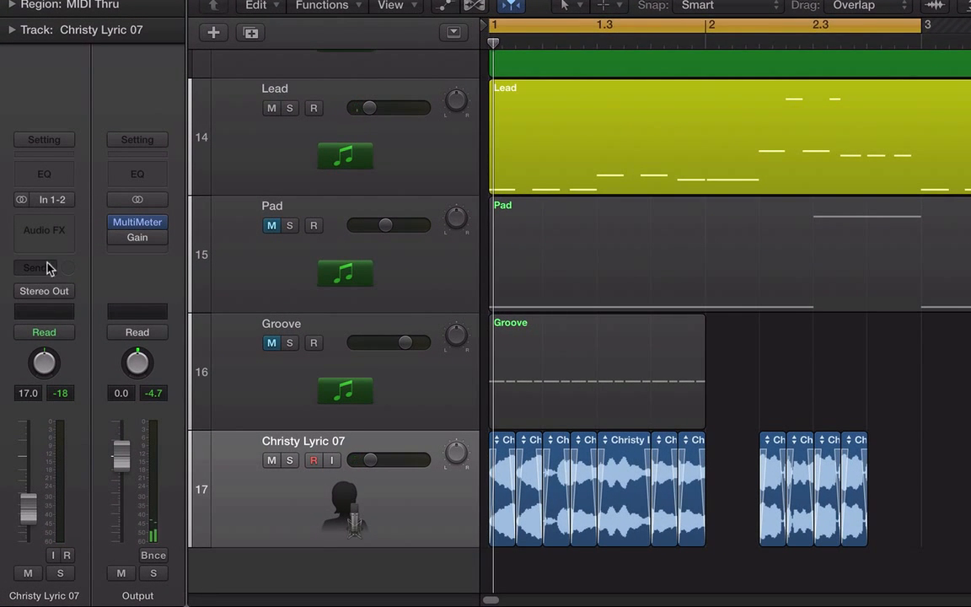
pyautogui.click(48, 268)
pyautogui.moveTo(81, 352)
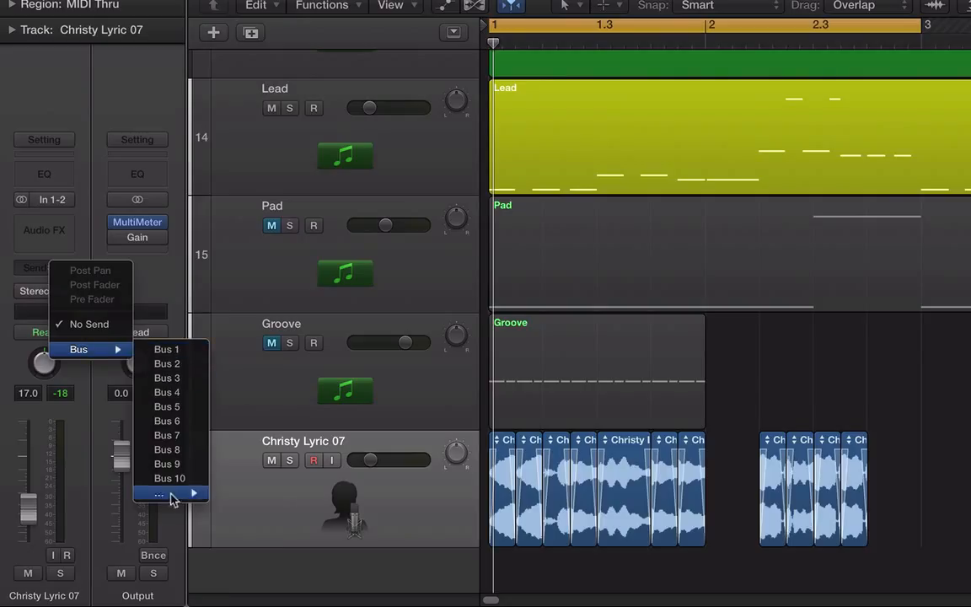
pyautogui.click(166, 349)
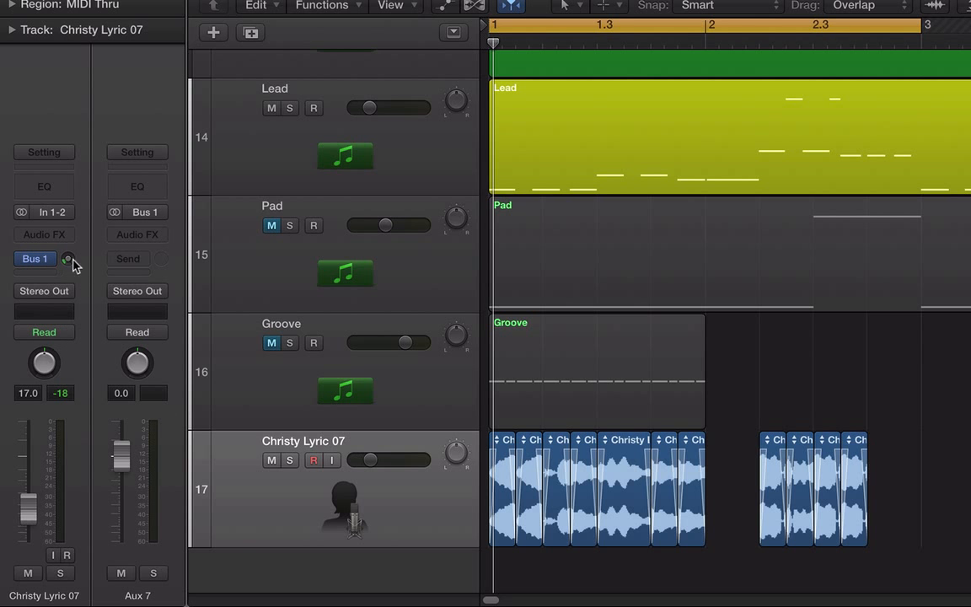
# Step: Insert the stereo Valhalla DSP ValhallaVintageVerb Audio Unit on the Bus 1 aux channel and move its window aside
pyautogui.click(137, 234)
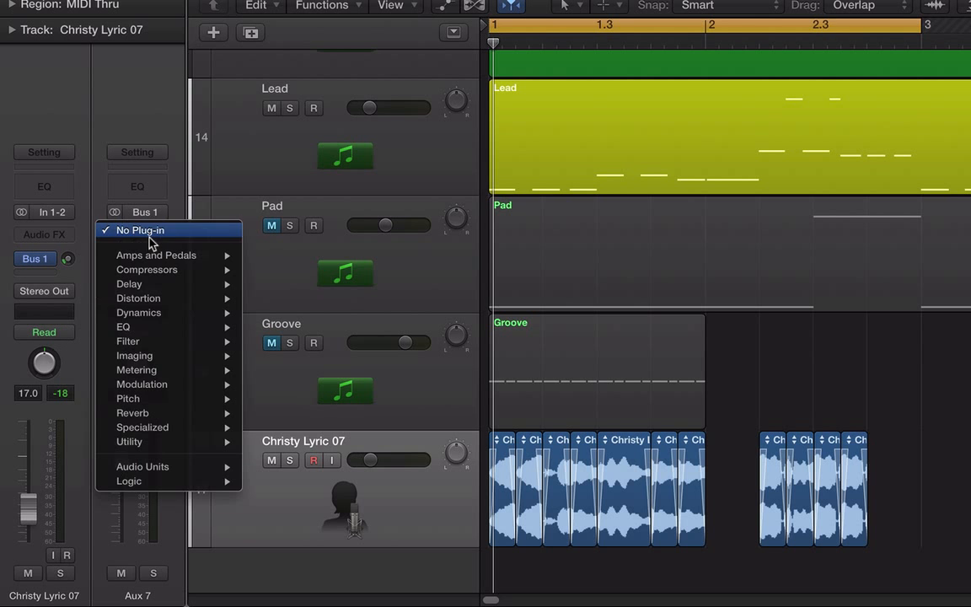
pyautogui.moveTo(171, 467)
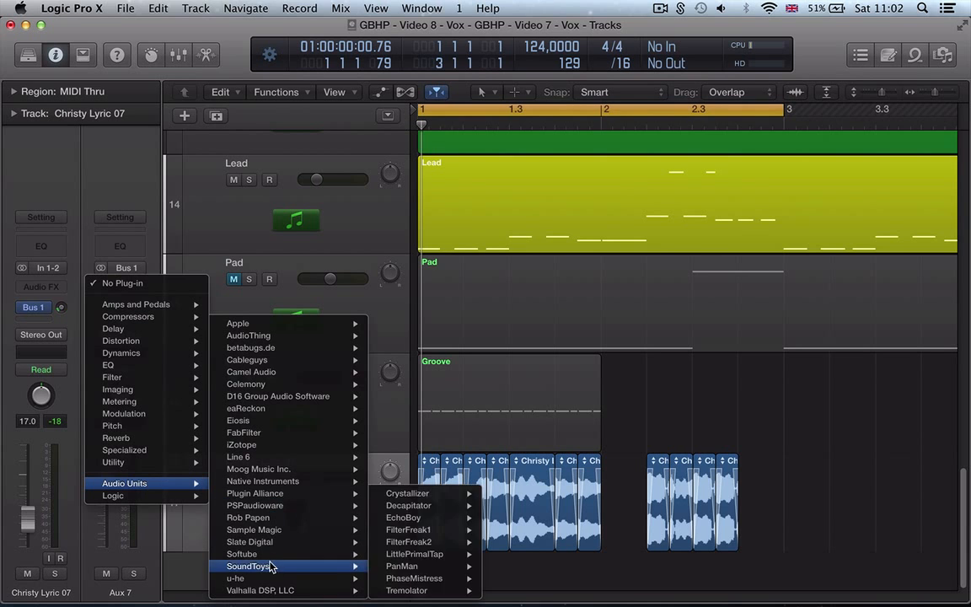
pyautogui.moveTo(278, 590)
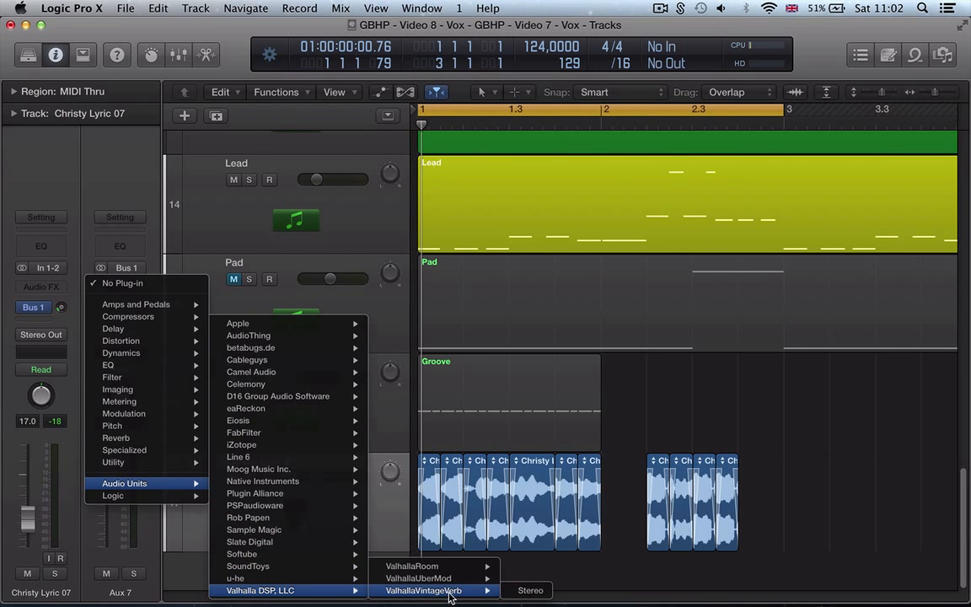
pyautogui.click(514, 590)
pyautogui.moveTo(166, 85); pyautogui.dragTo(451, 51)
pyautogui.click(46, 63)
pyautogui.click(47, 63)
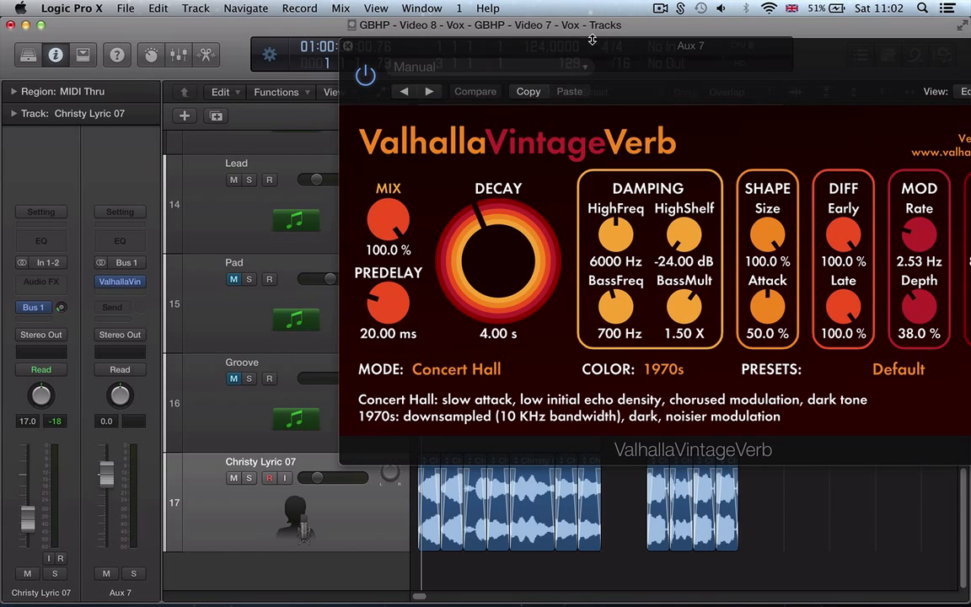
pyautogui.moveTo(531, 45); pyautogui.dragTo(281, 64)
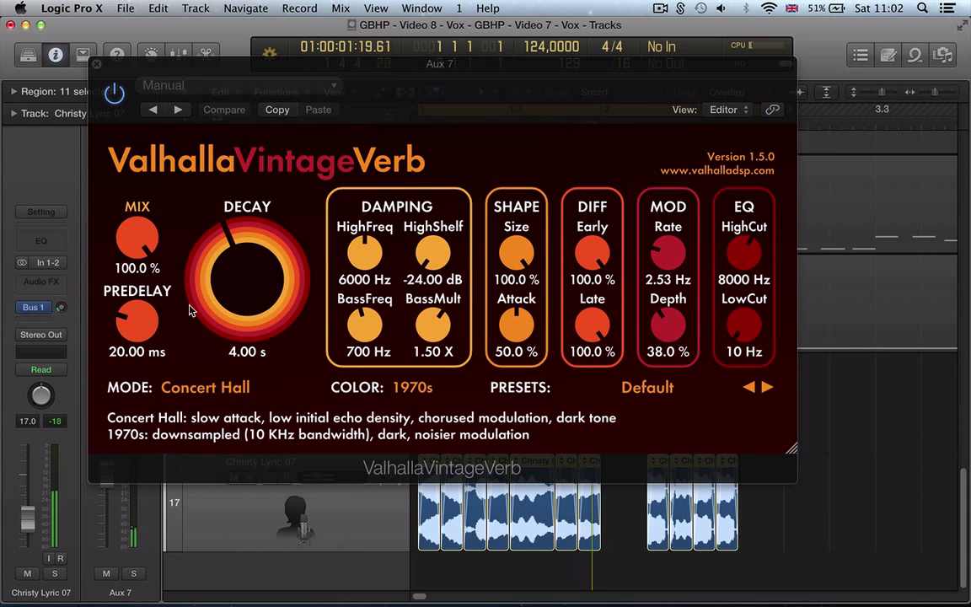
# Step: Set the reverb's LowCut to 420 Hz, HighCut to 8880 Hz and decay to 1.42 s, and close the plug-in
pyautogui.moveTo(743, 331); pyautogui.dragTo(729, 255)
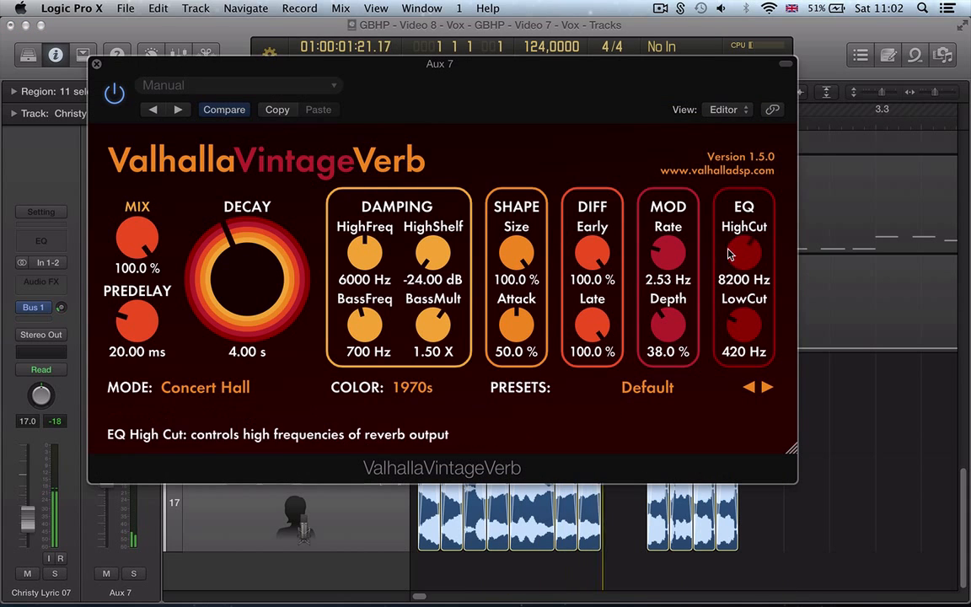
pyautogui.moveTo(248, 278); pyautogui.dragTo(205, 278)
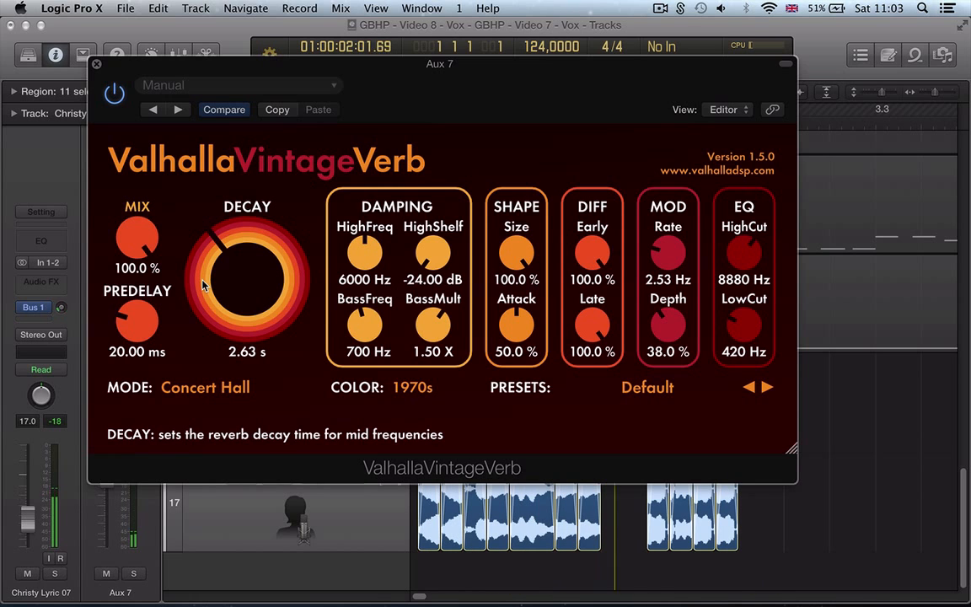
pyautogui.moveTo(232, 289)
pyautogui.mouseDown()
pyautogui.moveTo(242, 281)
pyautogui.moveTo(286, 295)
pyautogui.moveTo(227, 287)
pyautogui.mouseUp()
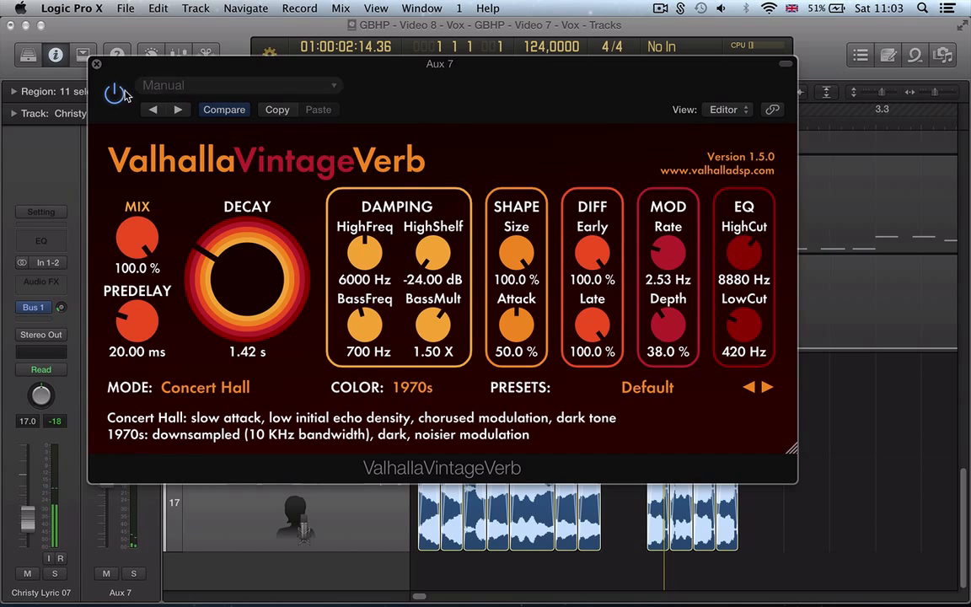
pyautogui.click(97, 66)
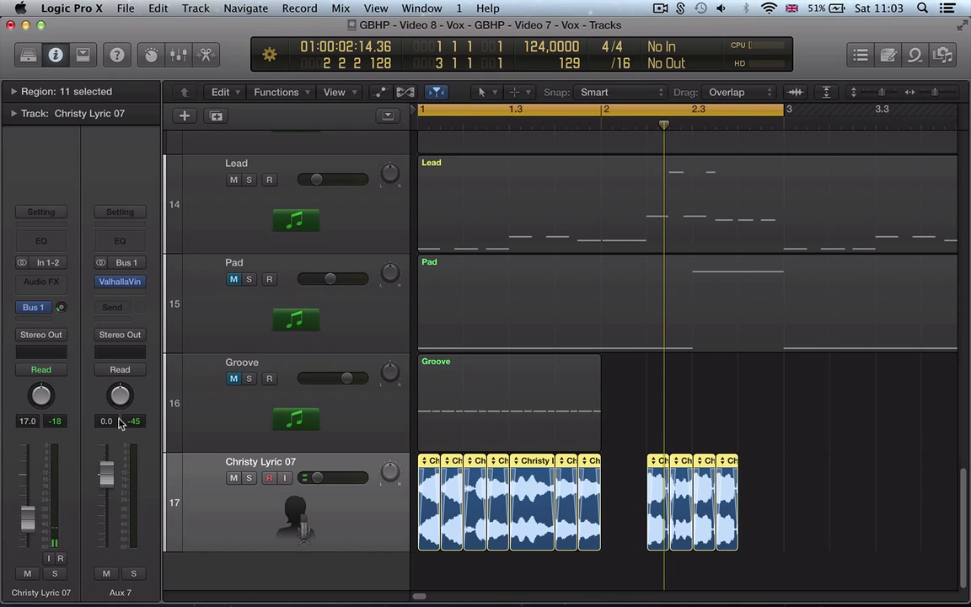
# Step: Insert a stereo Tape Delay on the Christy Lyric 07 channel with its dry output at 100%, and close the plug-in
pyautogui.click(57, 285)
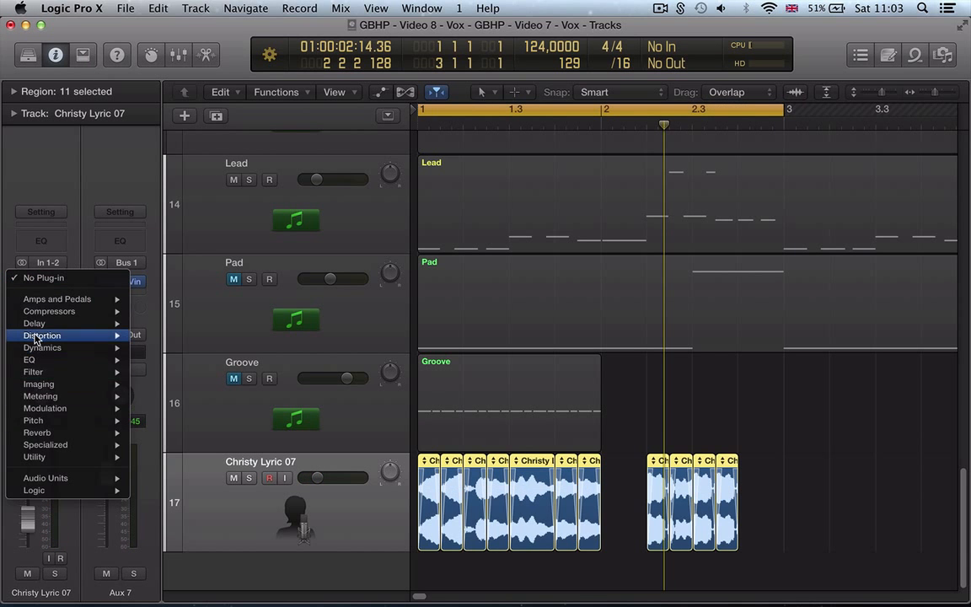
pyautogui.moveTo(101, 324)
pyautogui.moveTo(215, 375)
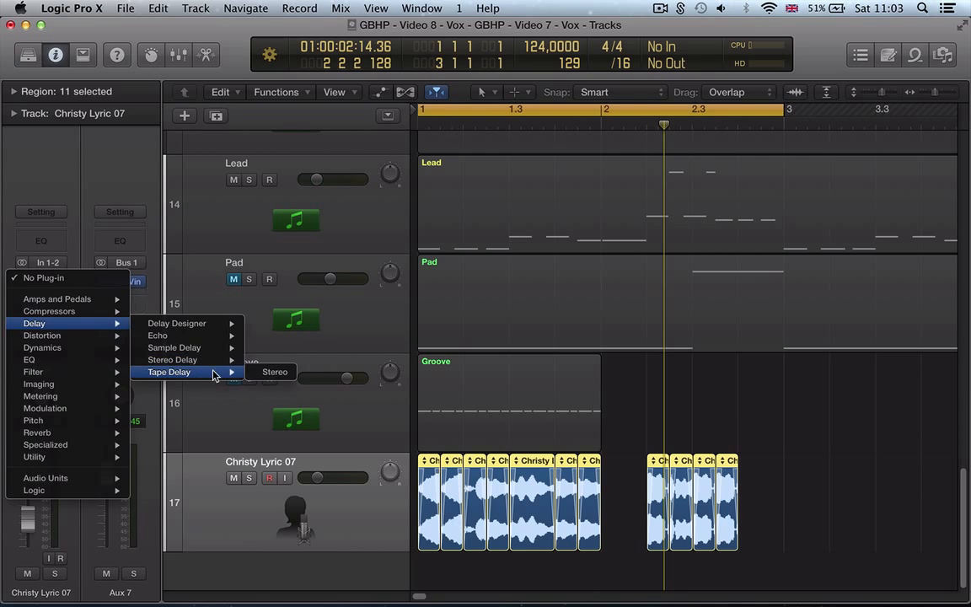
pyautogui.click(268, 372)
pyautogui.press('space')
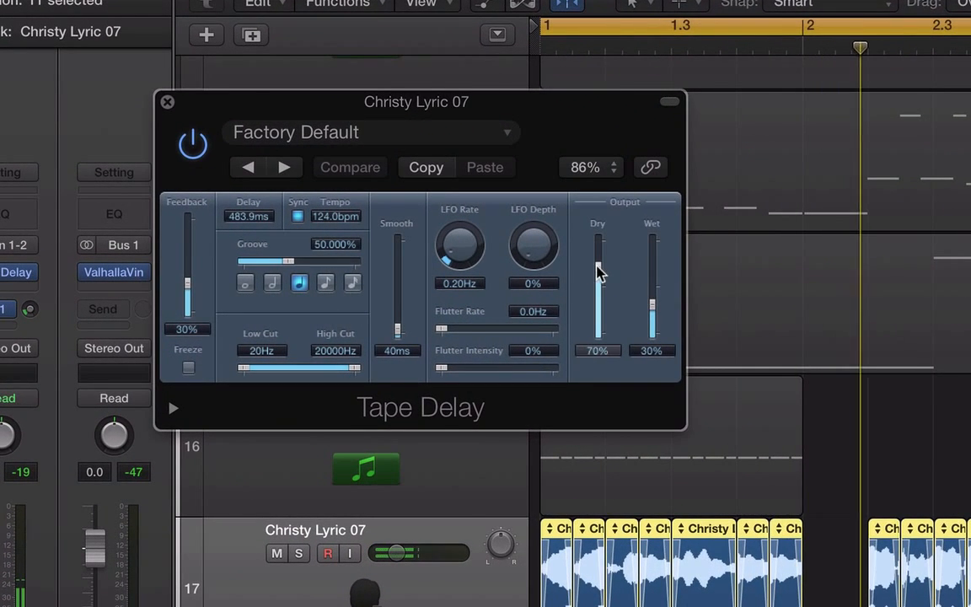
pyautogui.moveTo(600, 265); pyautogui.dragTo(620, 173)
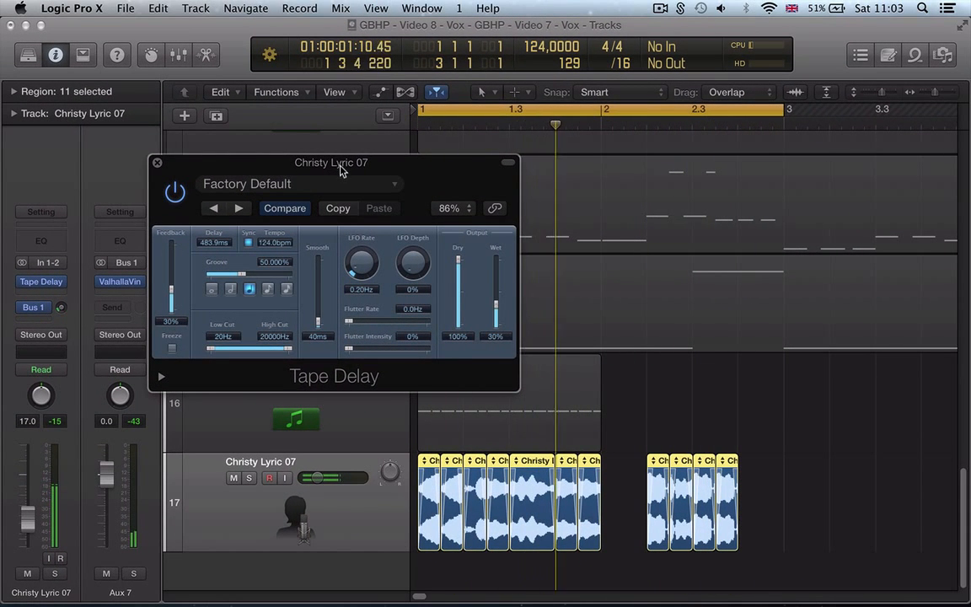
pyautogui.click(156, 166)
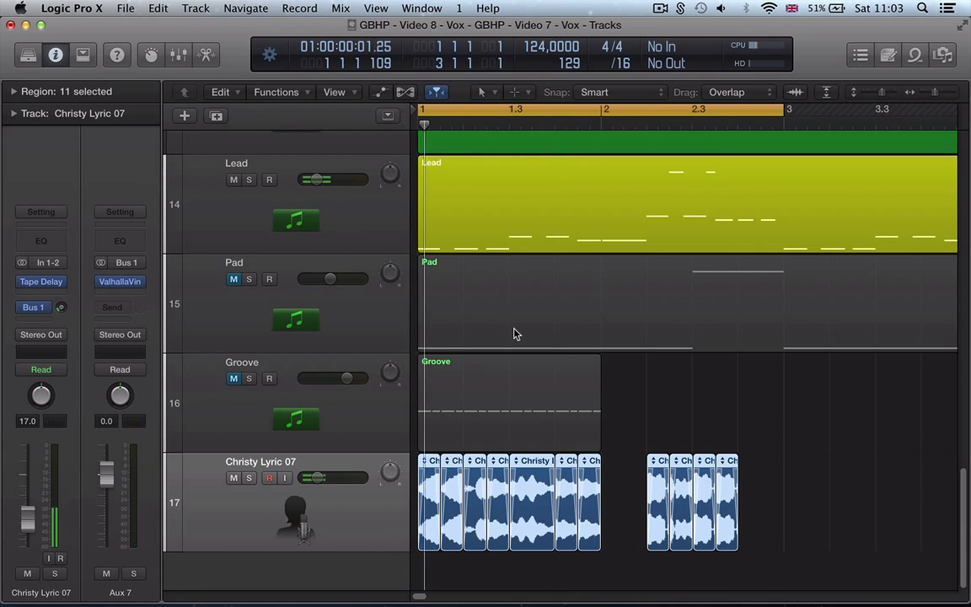
# Step: Mute the Lead track while the vocal part plays with the other tracks
pyautogui.scroll(-5, 603, 408)
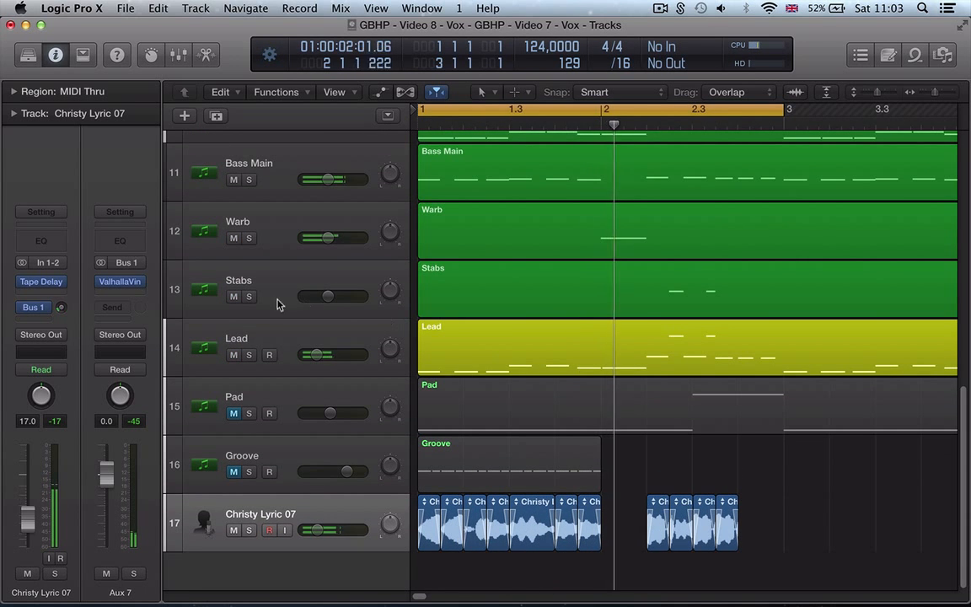
pyautogui.click(235, 355)
pyautogui.press('super+Left')
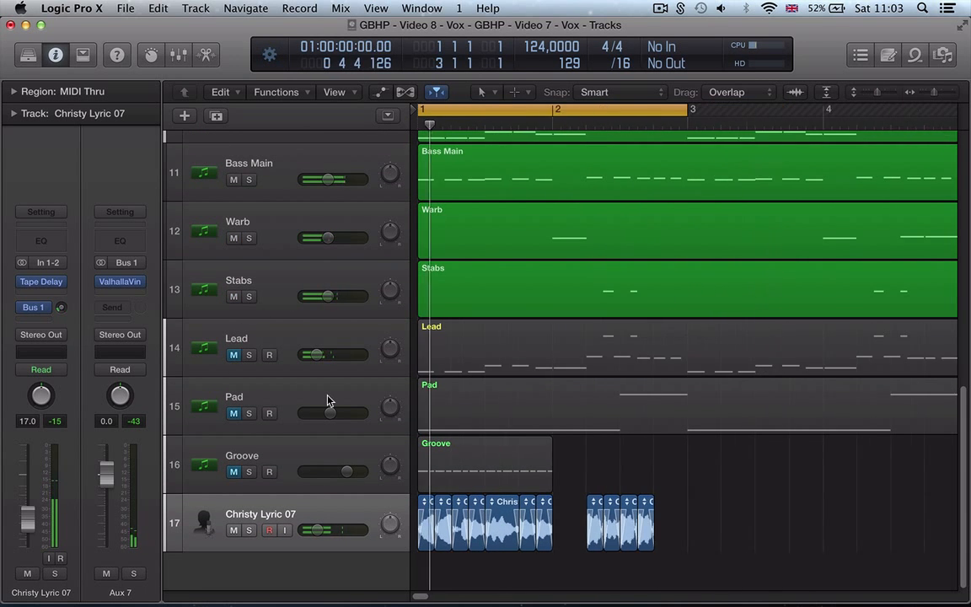
pyautogui.press('super+Up')
pyautogui.press('super+Up')
pyautogui.press('super+Up')
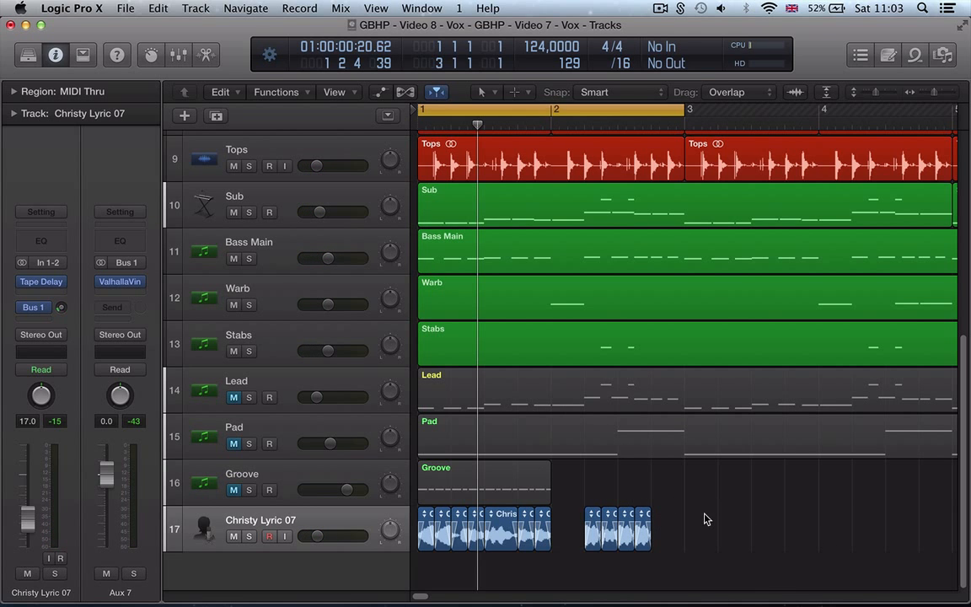
# Step: Place the one-bar Christy Lyric 07 loop at bar 5 and a two-bar Christy Lyric loop at bar 6 on a new track
pyautogui.hscroll(-5, 705, 515)
pyautogui.scroll(3, 695, 509)
pyautogui.hscroll(4, 701, 512)
pyautogui.hscroll(-4, 700, 513)
pyautogui.hscroll(-1, 698, 512)
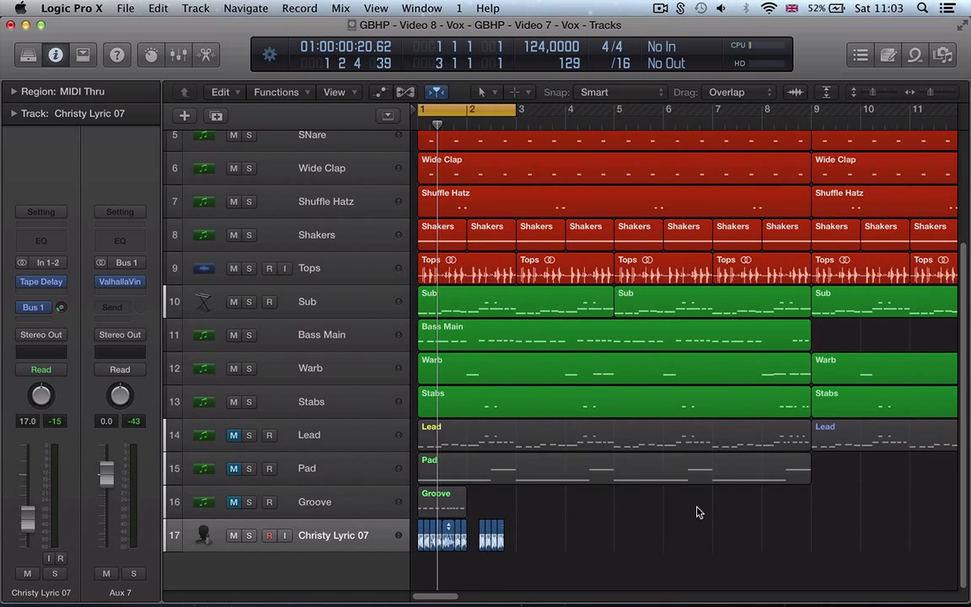
pyautogui.hscroll(-1, 696, 511)
pyautogui.scroll(2, 693, 509)
pyautogui.click(613, 487)
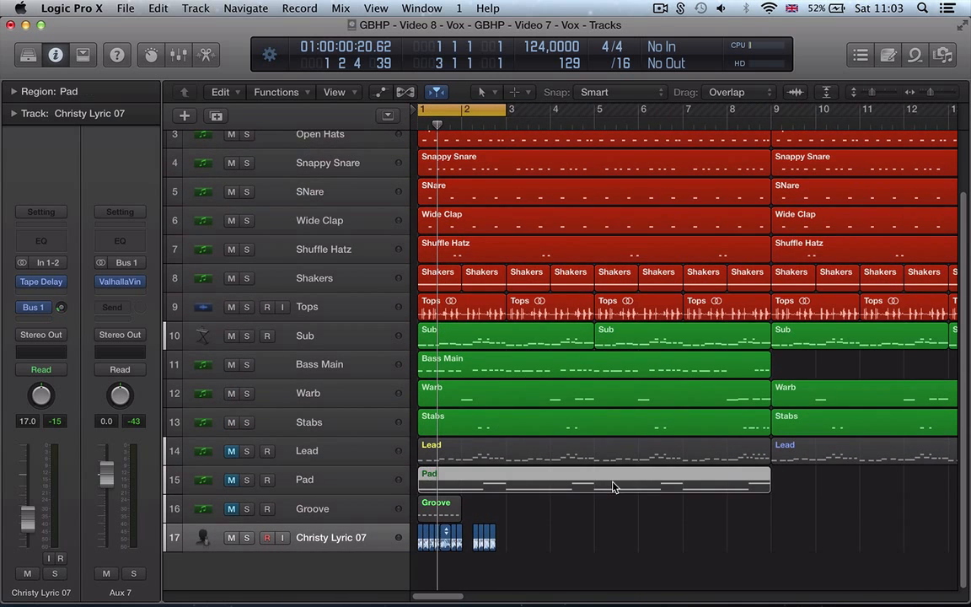
pyautogui.hscroll(-2, 455, 476)
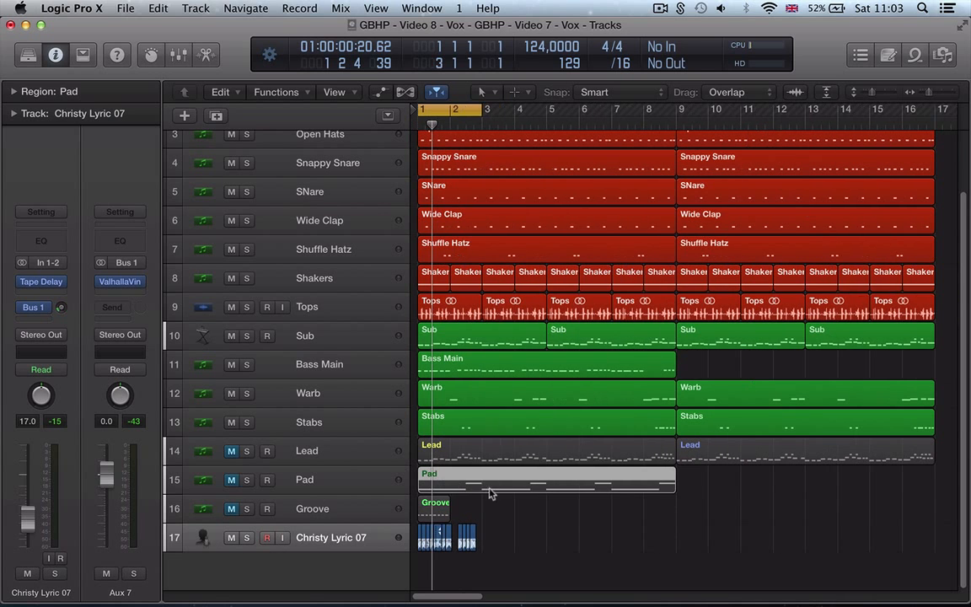
pyautogui.click(558, 518)
pyautogui.press('o')
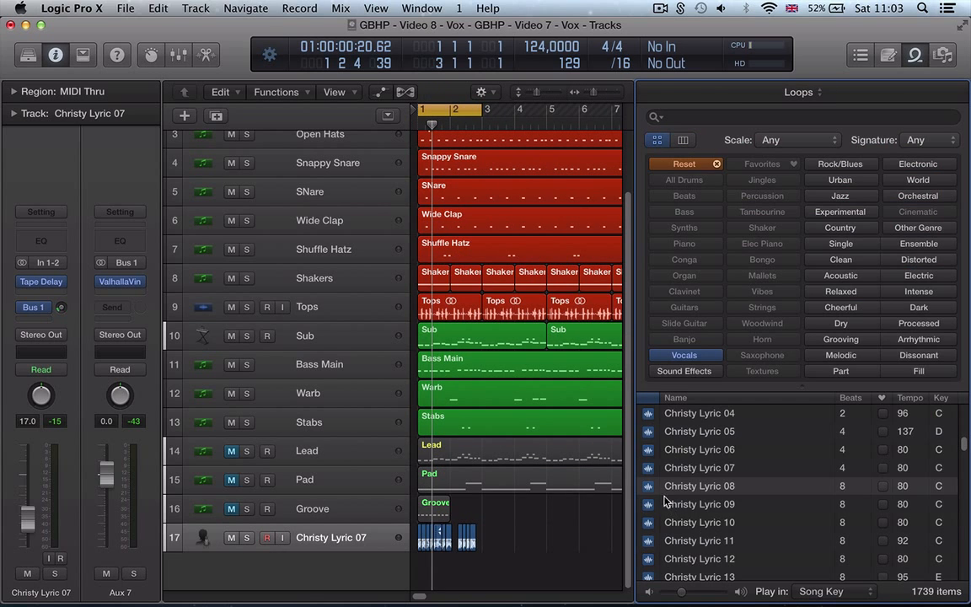
pyautogui.moveTo(673, 471); pyautogui.dragTo(553, 569)
pyautogui.moveTo(719, 470); pyautogui.dragTo(593, 554)
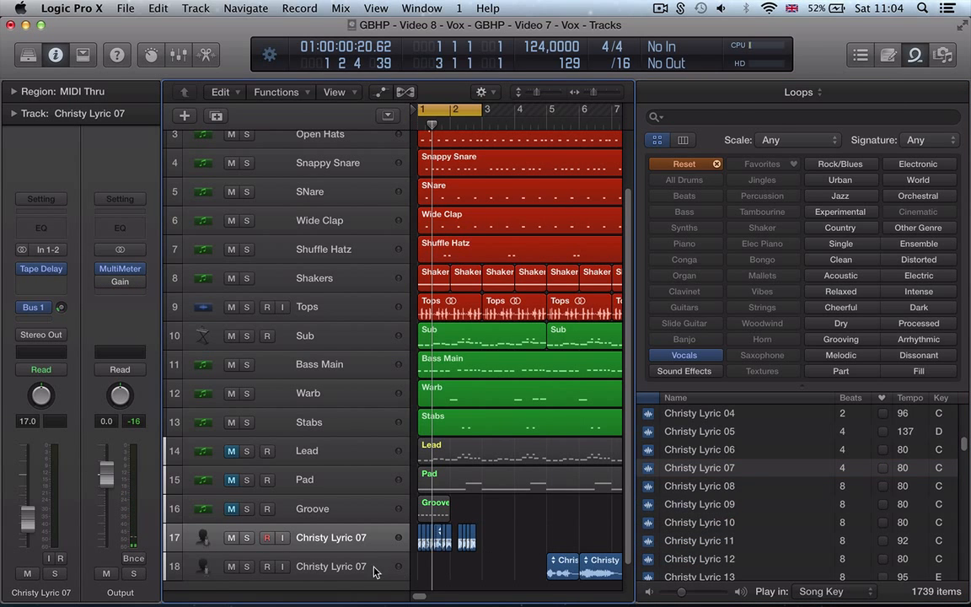
pyautogui.press('o')
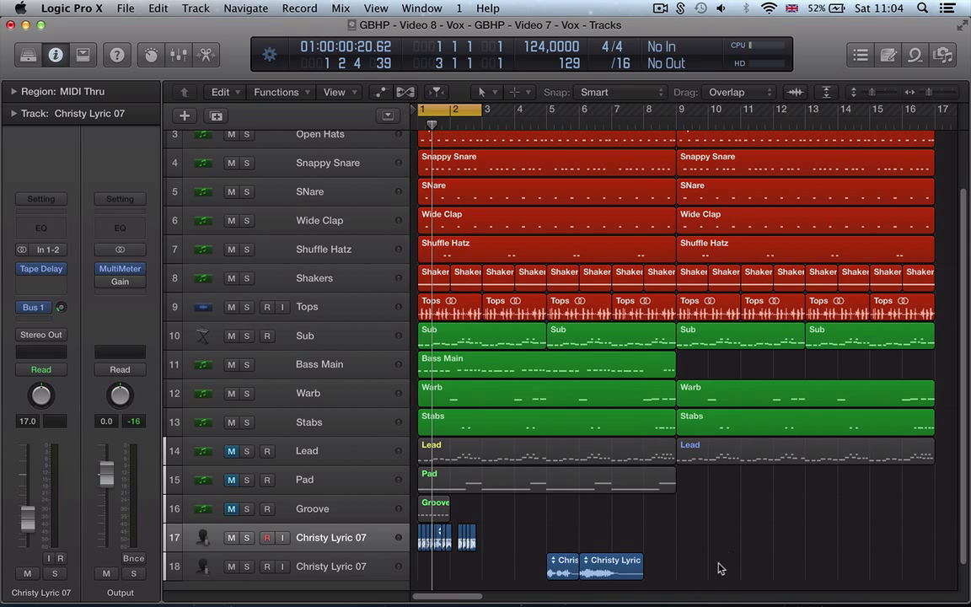
# Step: Move the two-bar Christy Lyric loop on track 18 to bar 21 and the one-bar loop to bar 17
pyautogui.hscroll(4, 715, 574)
pyautogui.press('super+Left')
pyautogui.press('super+Left')
pyautogui.scroll(1, 701, 580)
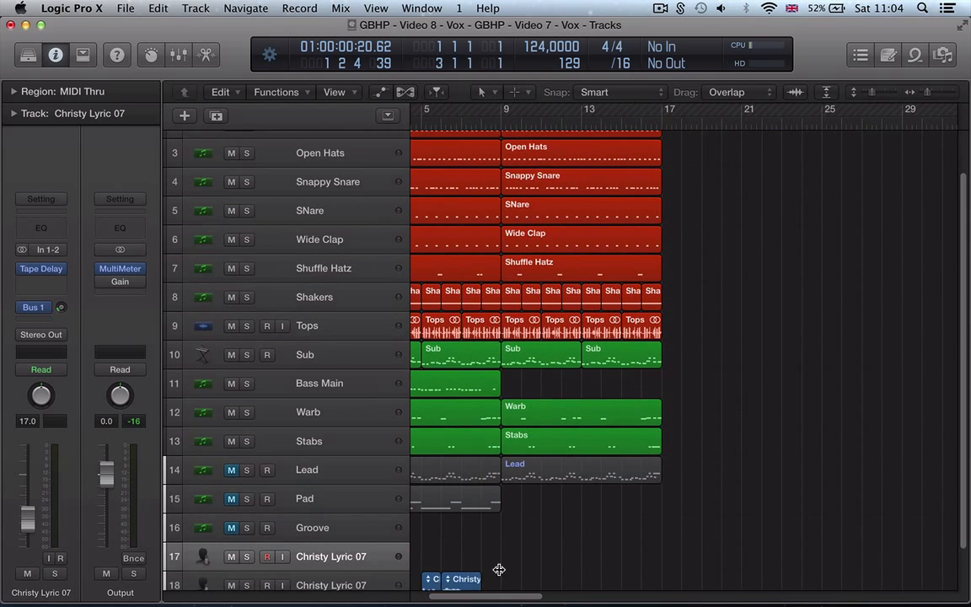
pyautogui.scroll(-2, 539, 569)
pyautogui.moveTo(468, 540); pyautogui.dragTo(756, 562)
pyautogui.click(683, 480)
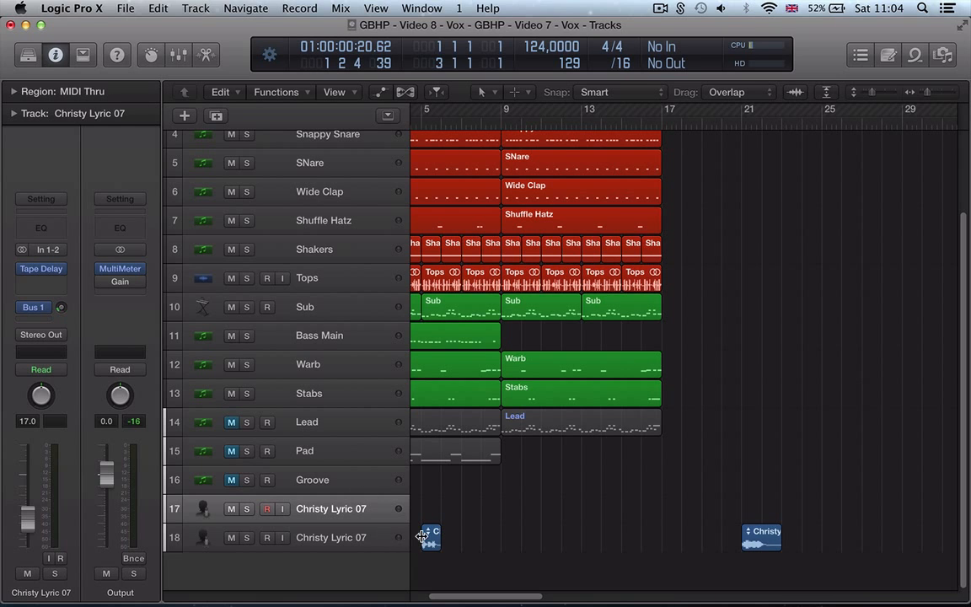
pyautogui.moveTo(430, 540); pyautogui.dragTo(672, 544)
# Step: Copy the Pad region to bar 17, unmute the Pad track and set the cycle range to the copied region
pyautogui.moveTo(462, 447); pyautogui.dragTo(733, 460)
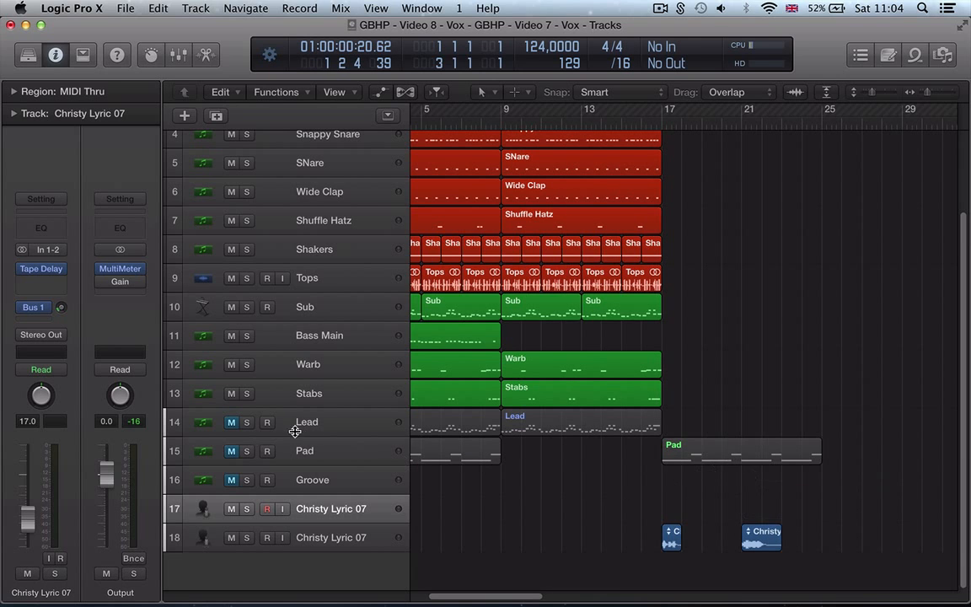
pyautogui.click(232, 452)
pyautogui.click(673, 459)
pyautogui.press('super+u')
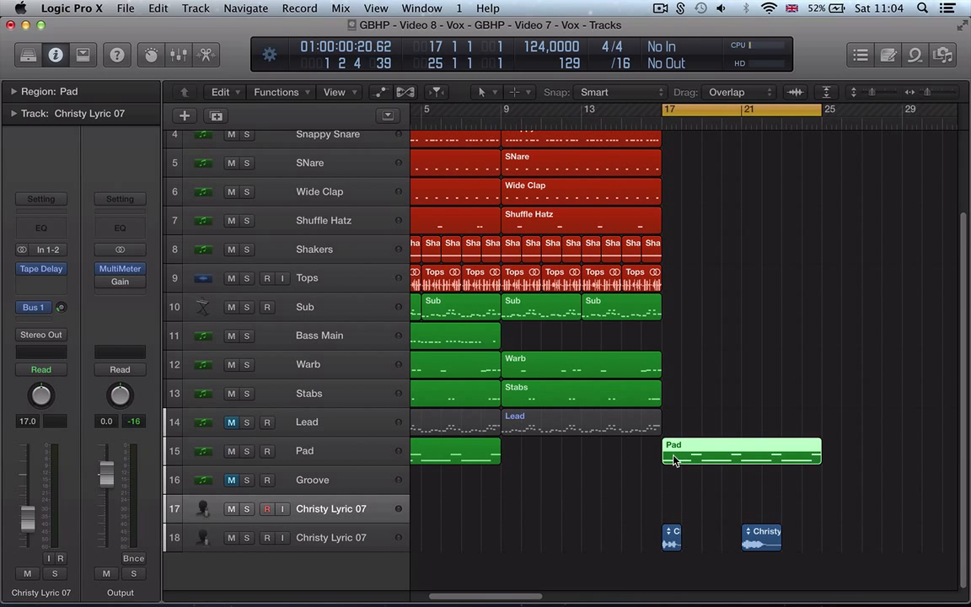
# Step: Play the pad-and-vocal section from bar 17 and select the lower Christy Lyric 07 track
pyautogui.press('space')
pyautogui.click(702, 503)
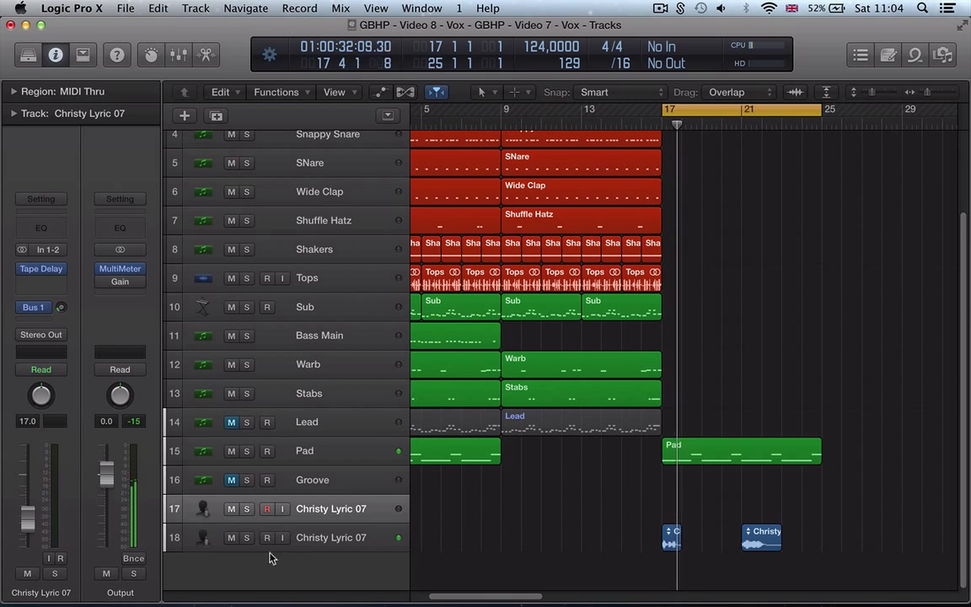
pyautogui.click(308, 532)
pyautogui.click(586, 516)
pyautogui.click(732, 122)
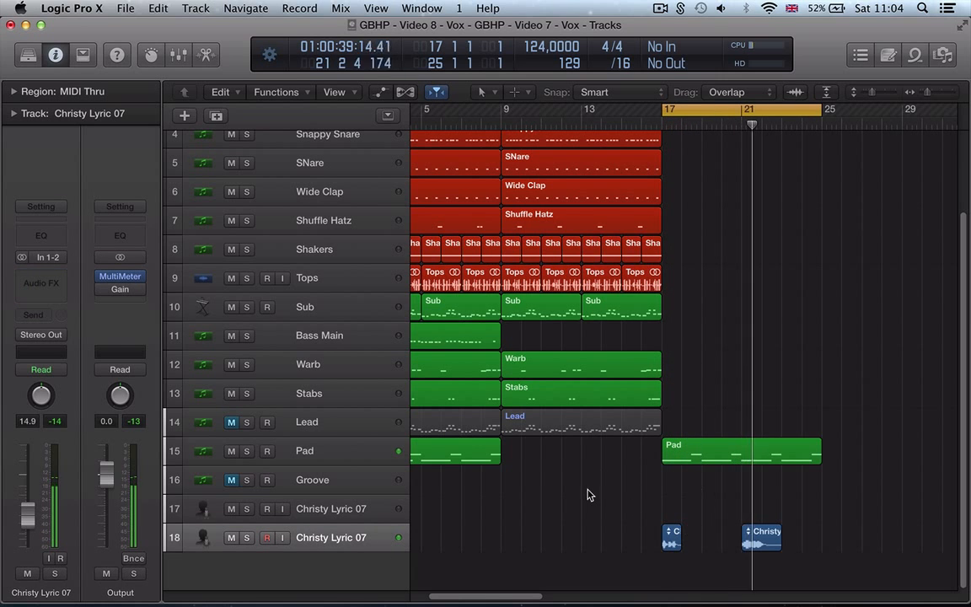
# Step: Insert the stereo FabFilter Timeless 2 delay on the Christy Lyric 07 track 18
pyautogui.click(362, 546)
pyautogui.click(28, 278)
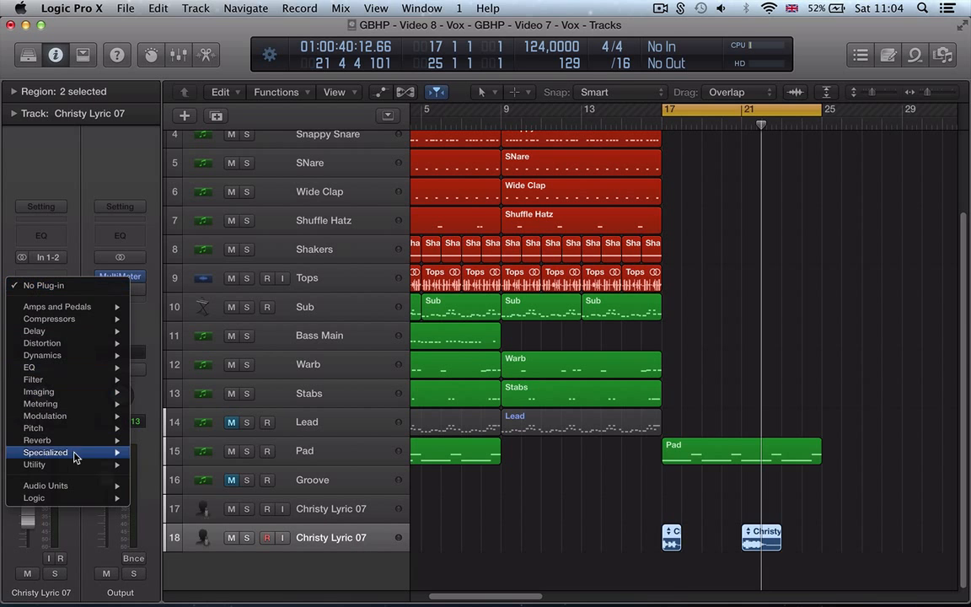
pyautogui.moveTo(67, 487)
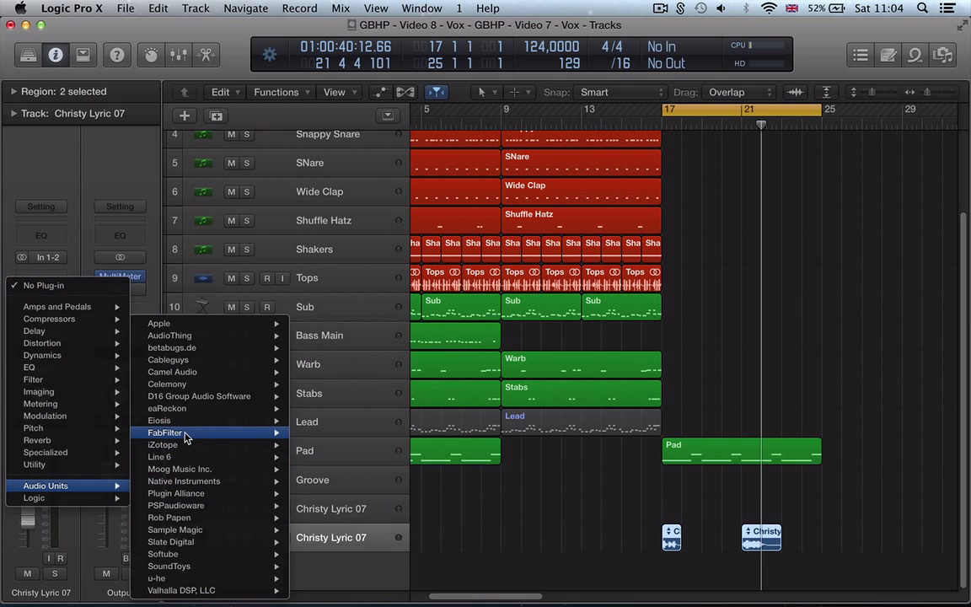
pyautogui.moveTo(186, 434)
pyautogui.moveTo(371, 493)
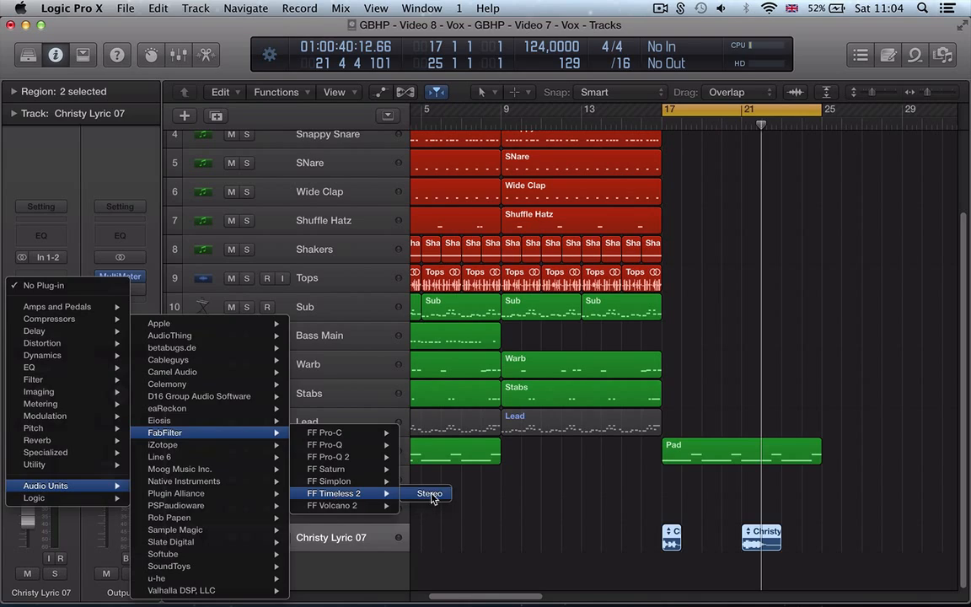
pyautogui.click(430, 494)
pyautogui.moveTo(422, 64); pyautogui.dragTo(484, 97)
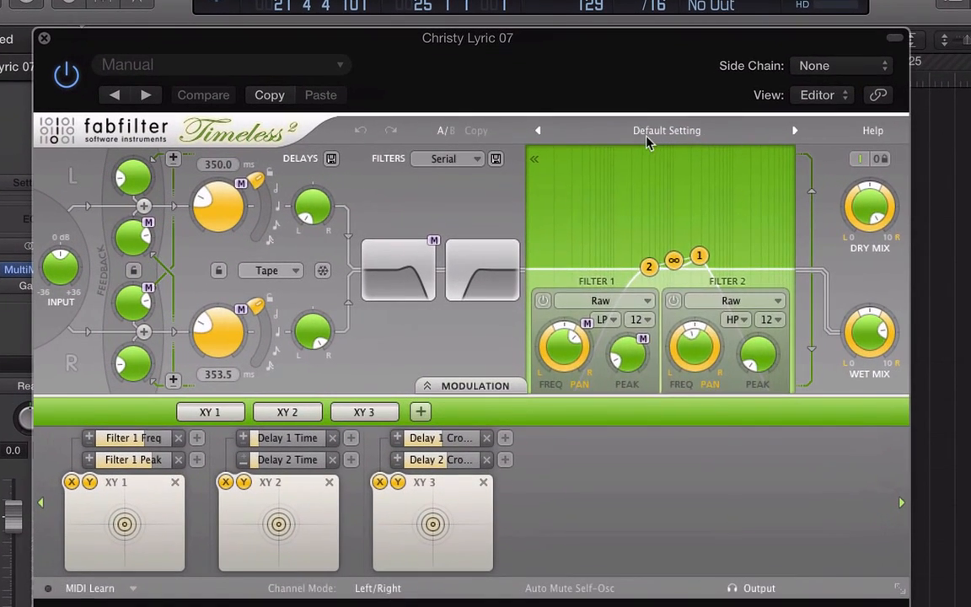
# Step: Load the Basic Stereo Delay preset from the Long category in Timeless 2
pyautogui.click(646, 137)
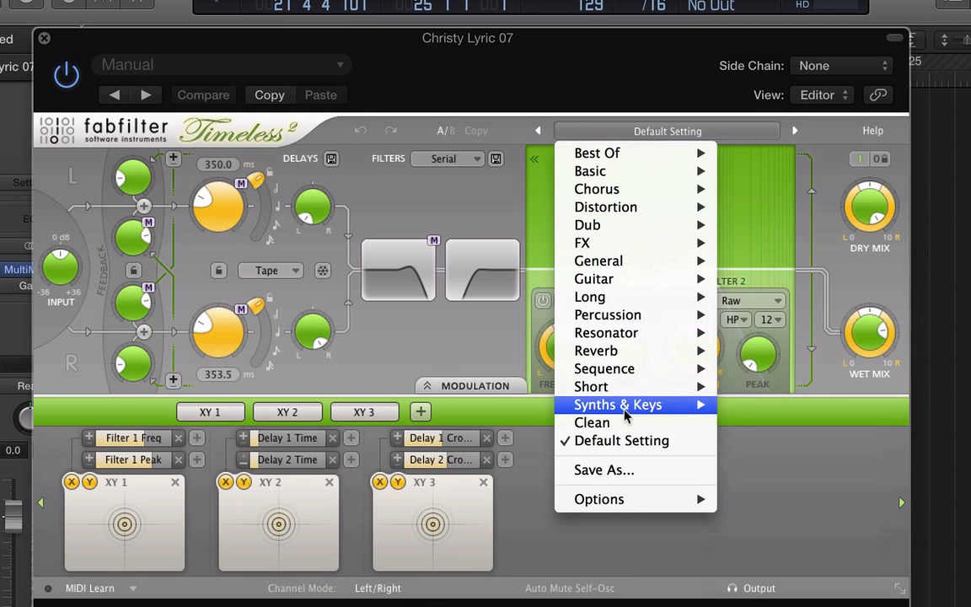
pyautogui.moveTo(639, 295)
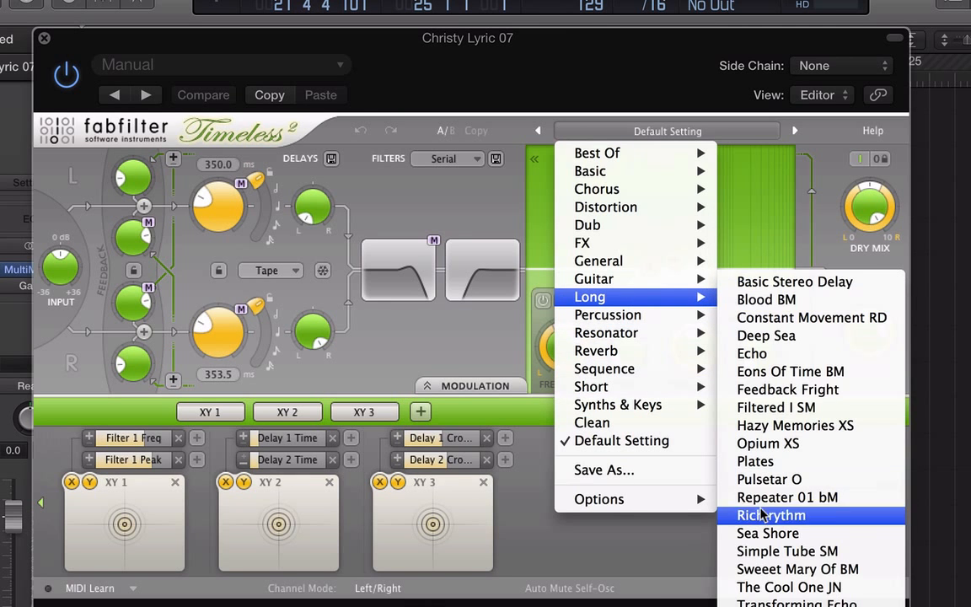
pyautogui.click(773, 284)
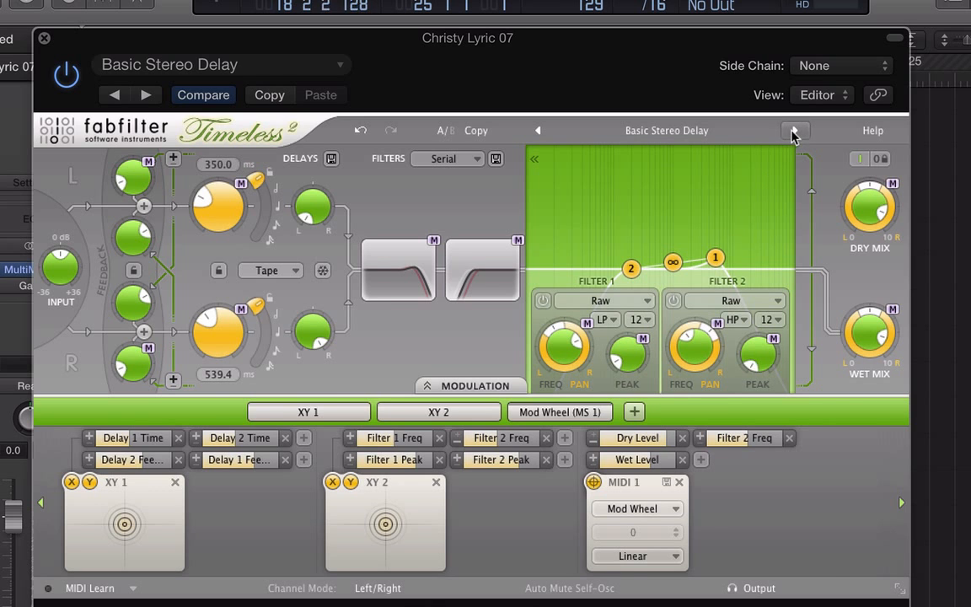
# Step: Audition the Long presets one after another on the vocal and settle on Pulsetar O
pyautogui.click(793, 133)
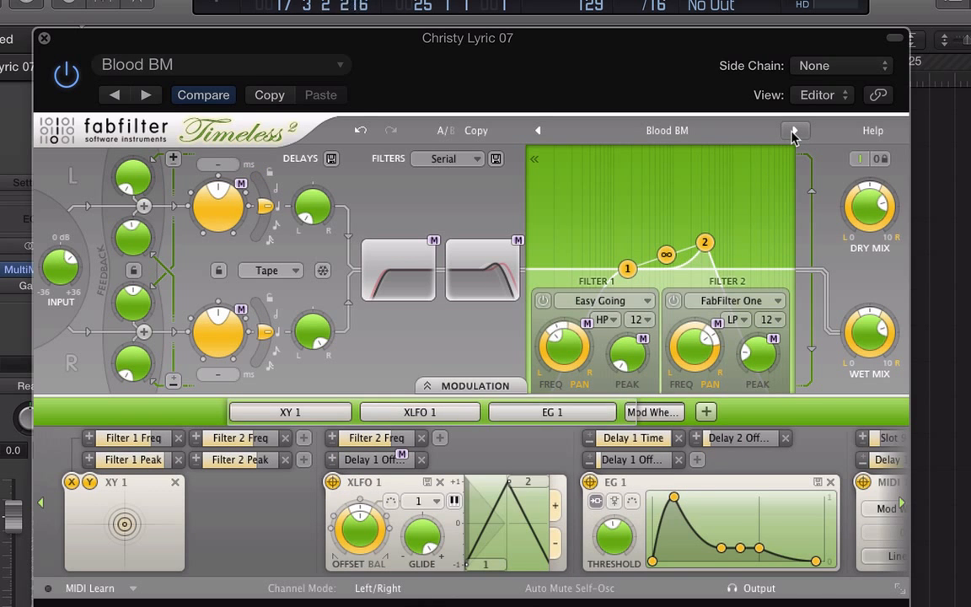
pyautogui.click(792, 133)
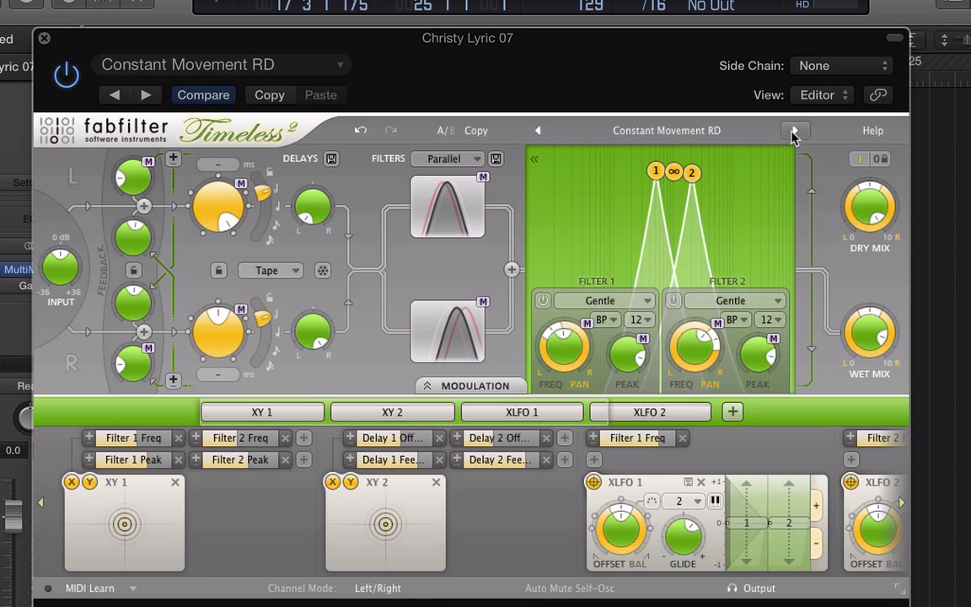
pyautogui.click(793, 133)
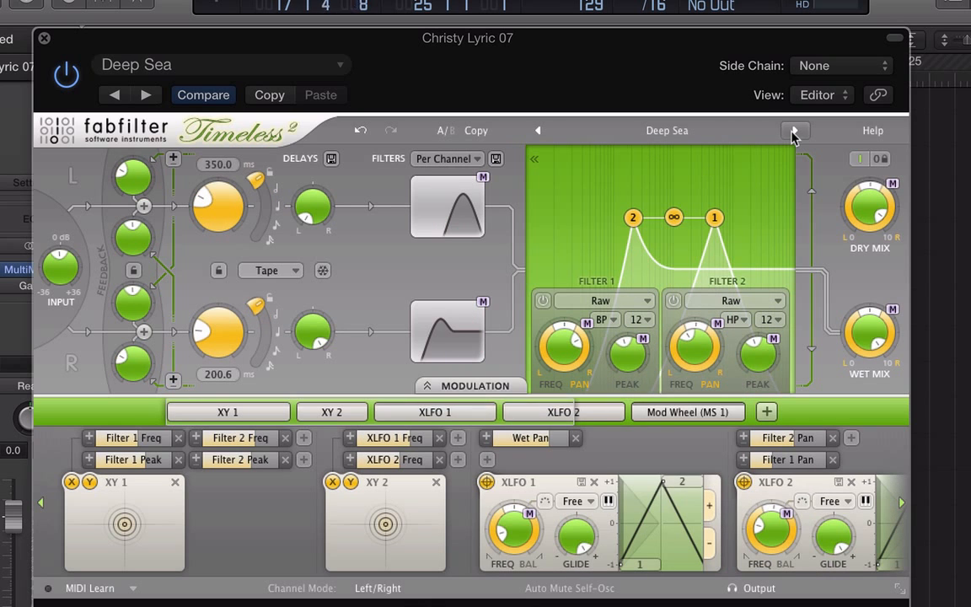
pyautogui.click(793, 133)
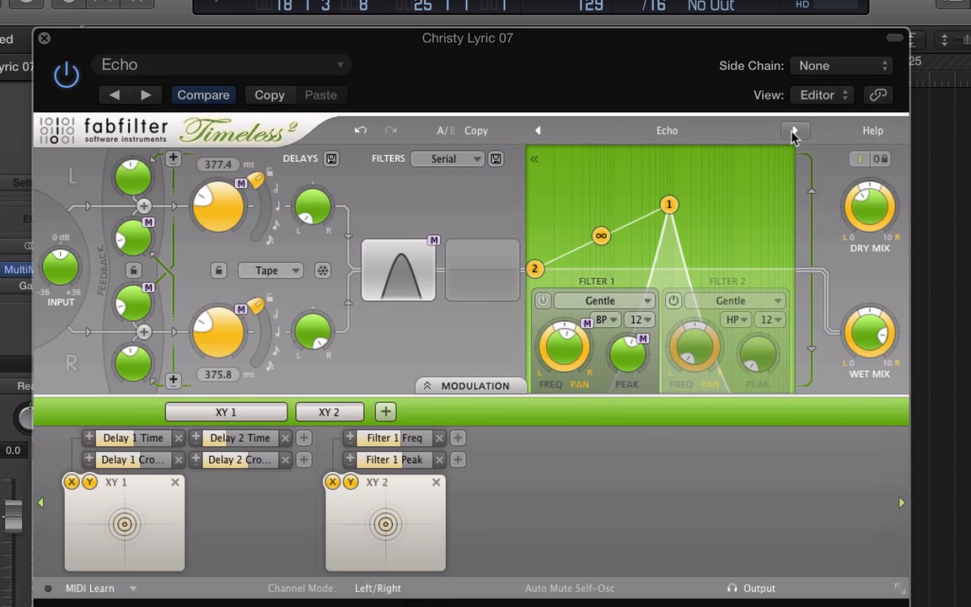
pyautogui.click(793, 133)
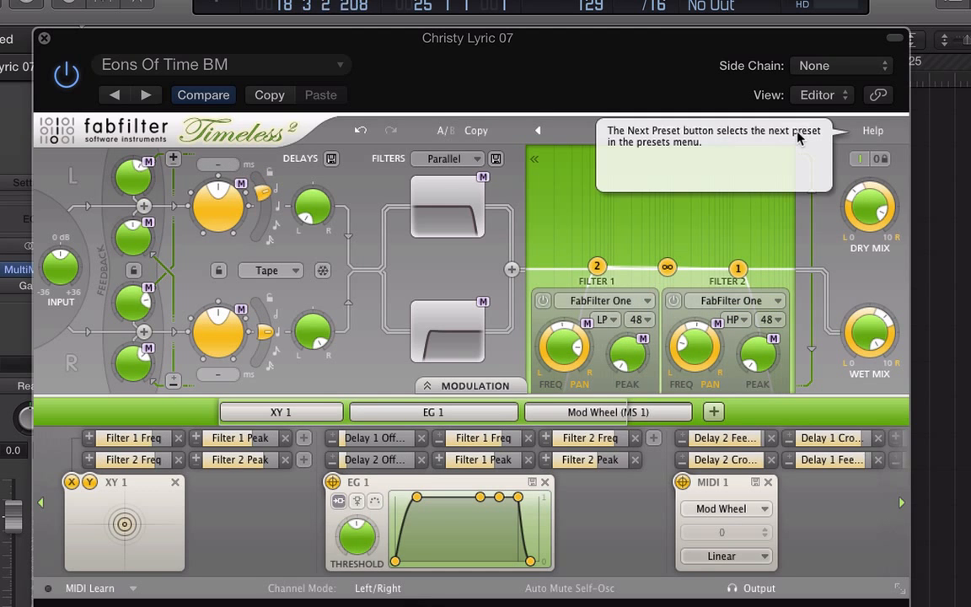
pyautogui.click(795, 131)
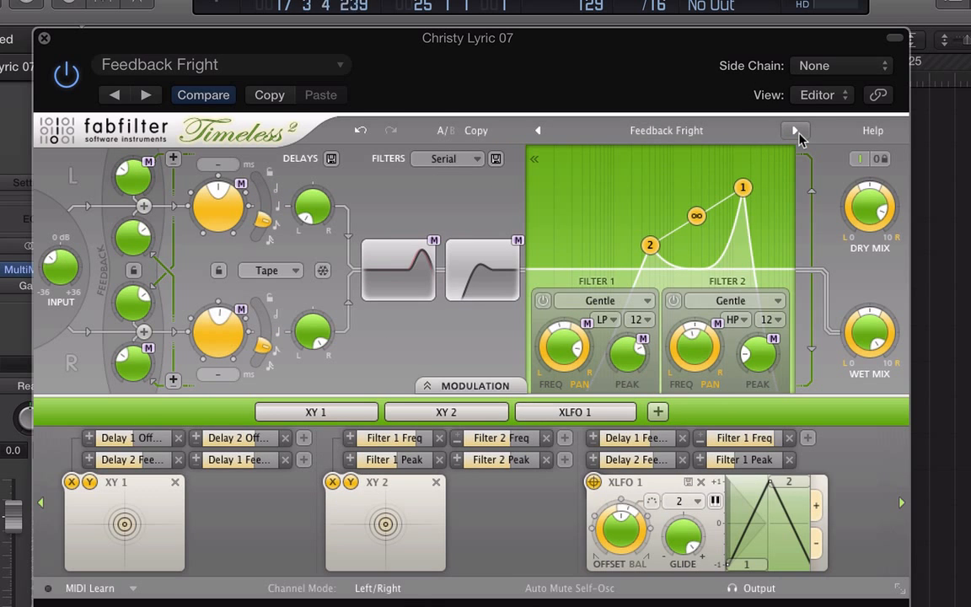
pyautogui.click(795, 131)
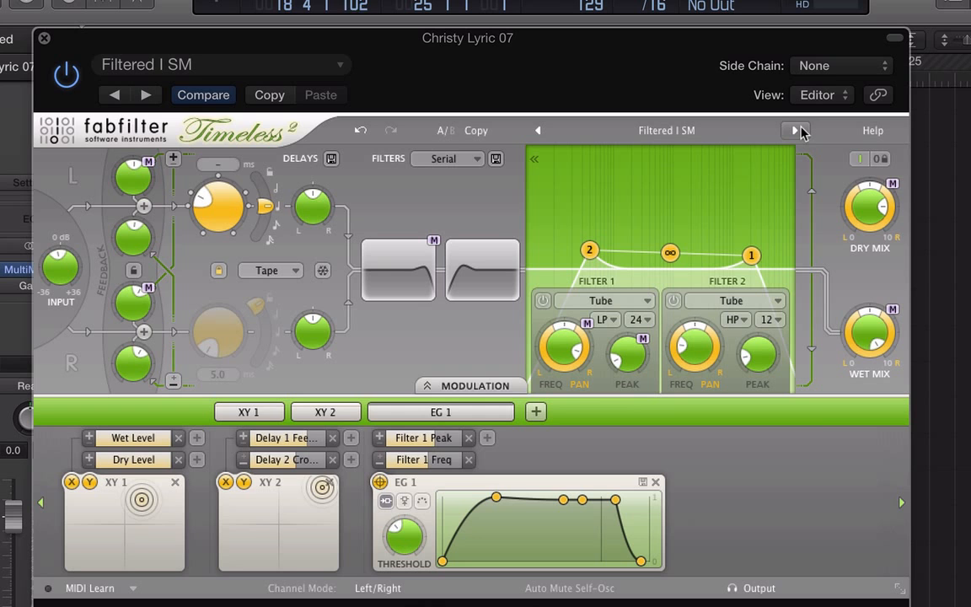
pyautogui.click(795, 131)
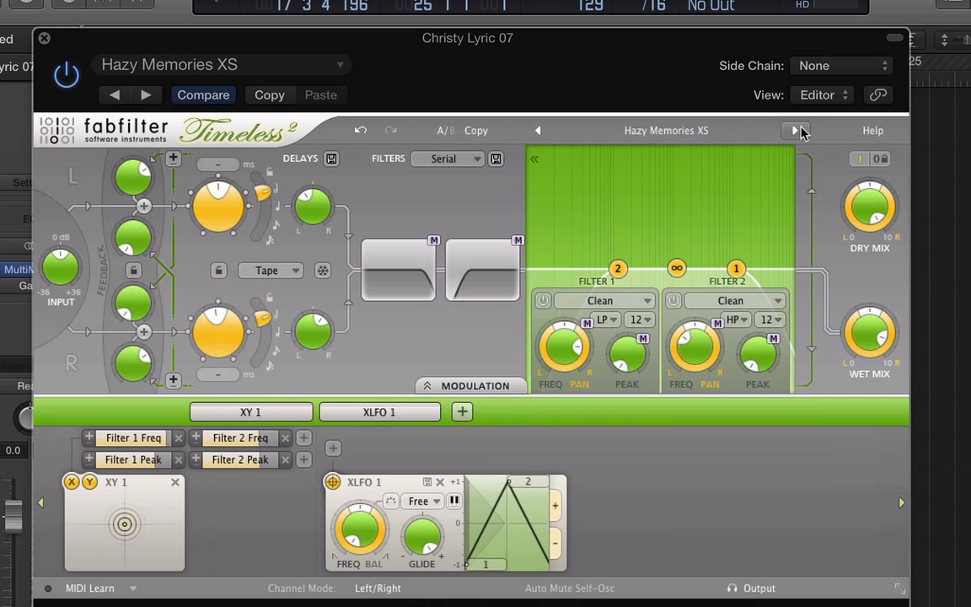
pyautogui.click(795, 132)
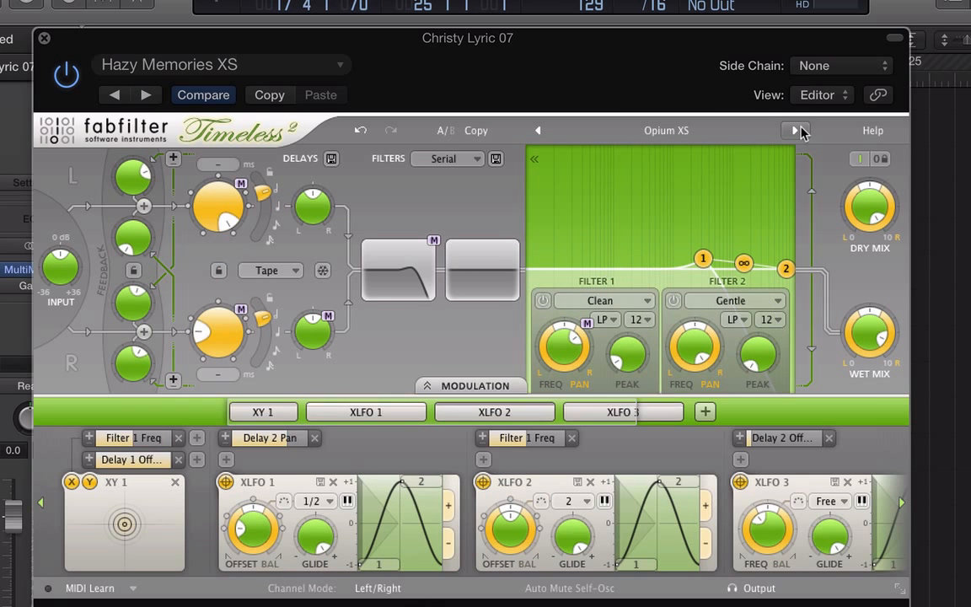
pyautogui.click(795, 132)
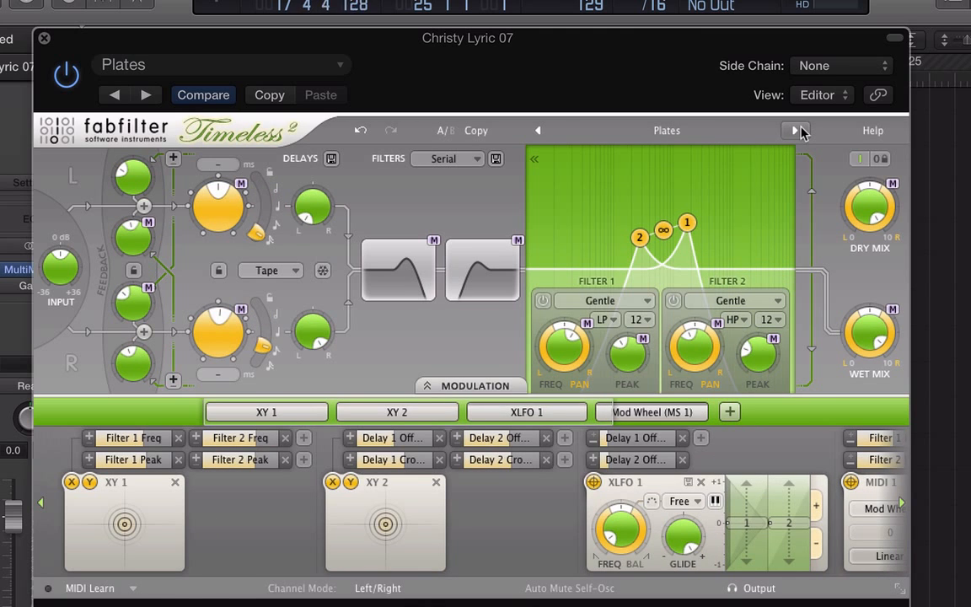
pyautogui.click(797, 131)
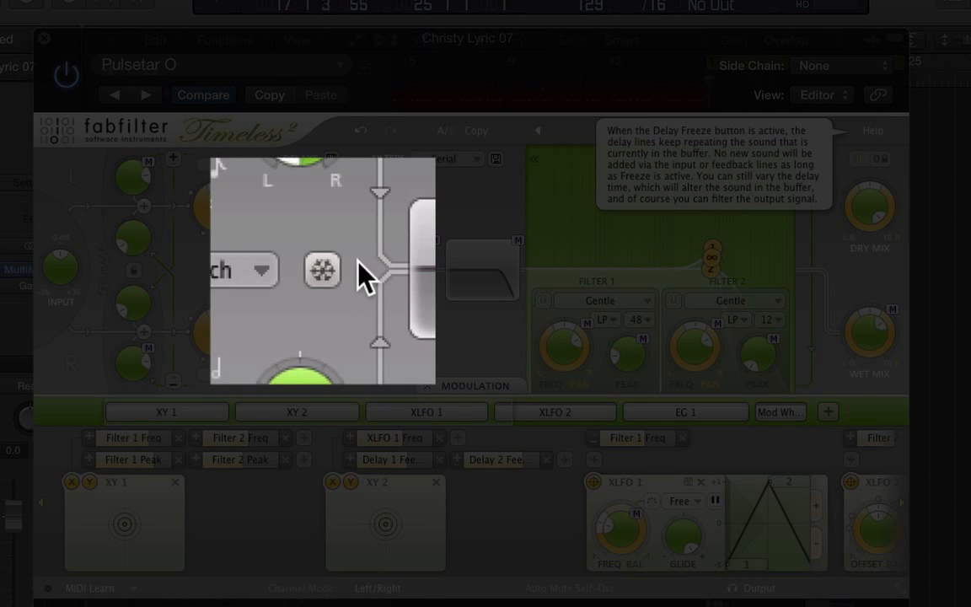
# Step: Try Timeless 2's Delay Freeze by switching it on and off while the section plays
pyautogui.click(322, 270)
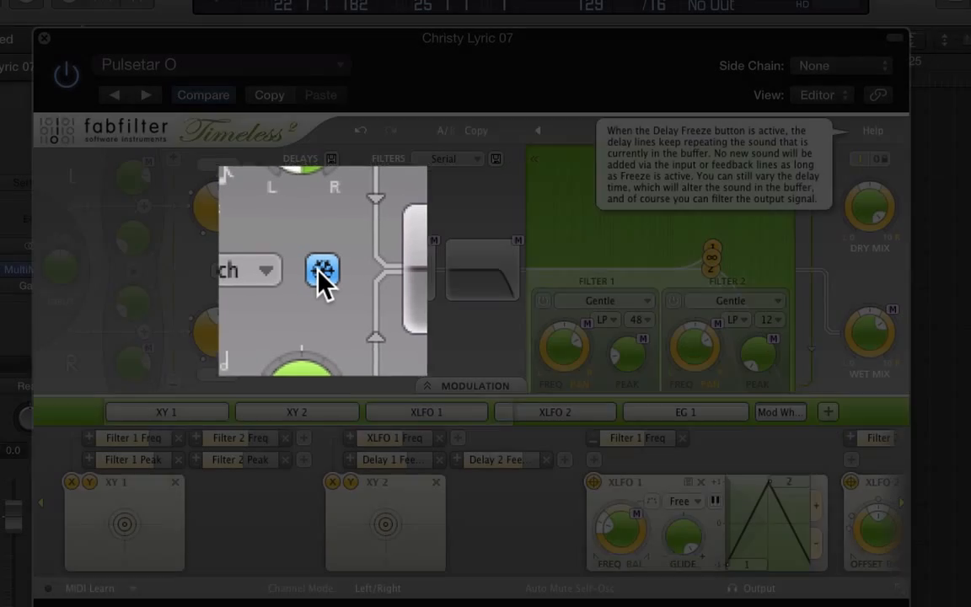
pyautogui.click(321, 271)
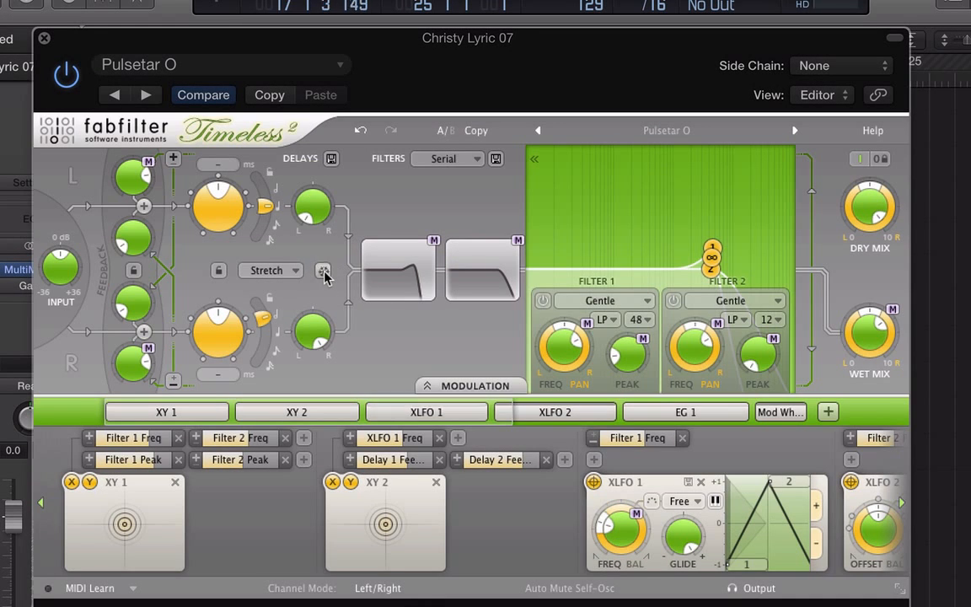
pyautogui.click(323, 270)
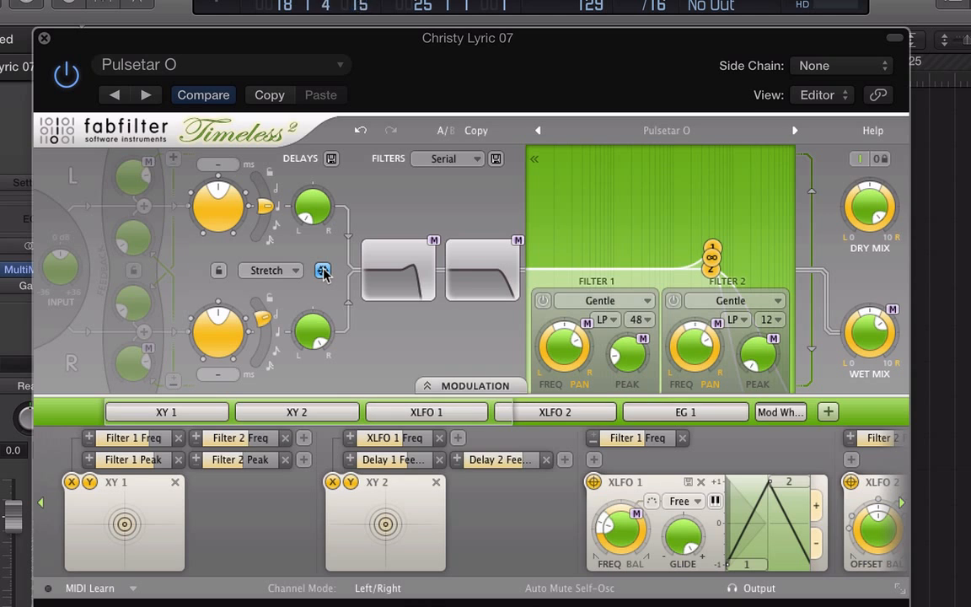
pyautogui.click(323, 270)
pyautogui.click(322, 270)
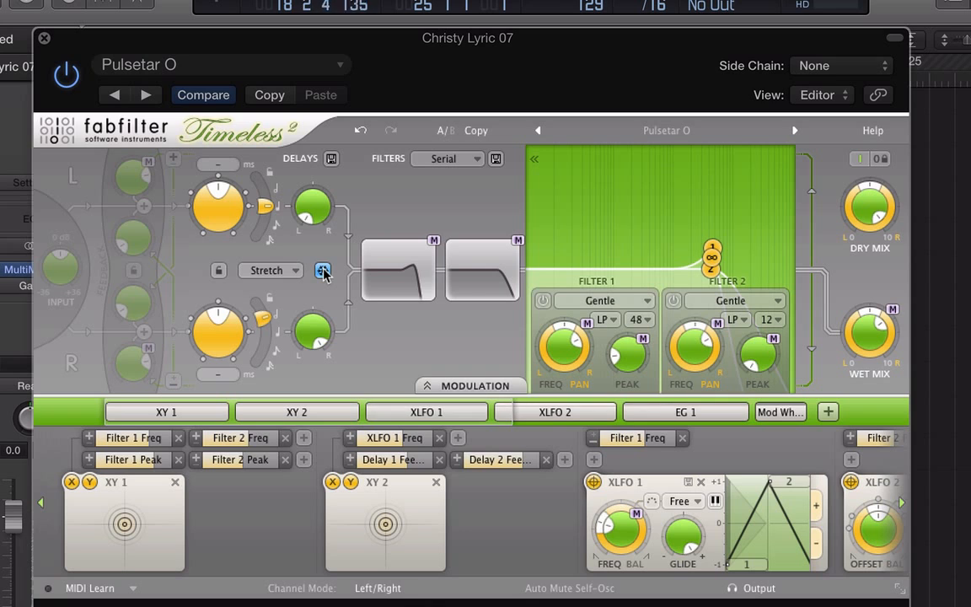
pyautogui.click(323, 270)
pyautogui.click(322, 271)
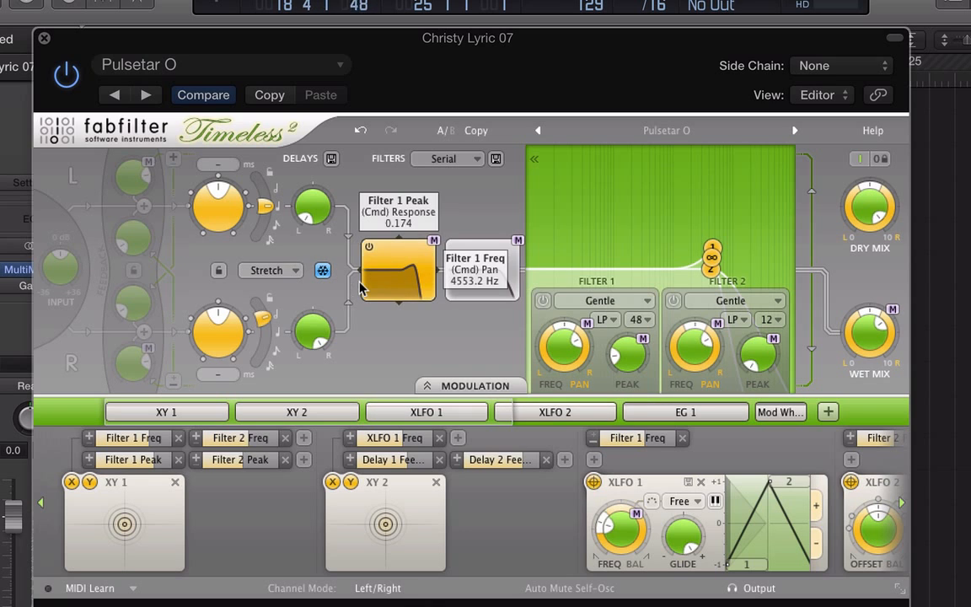
pyautogui.moveTo(361, 288)
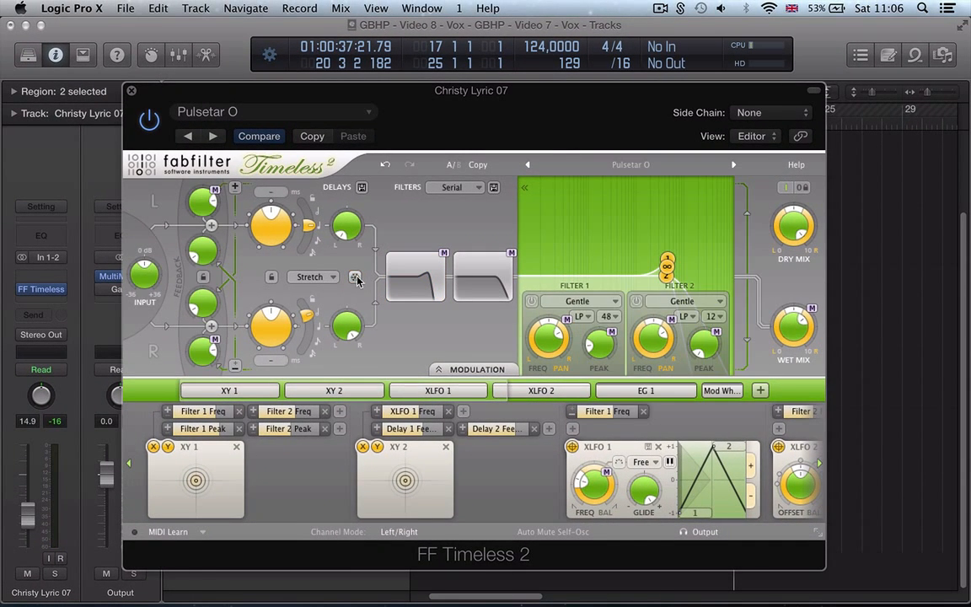
# Step: Close the Timeless 2 window and open the Pad region at bar 17 in the Piano Roll
pyautogui.press('super+w')
pyautogui.click(730, 453)
pyautogui.doubleClick(729, 453)
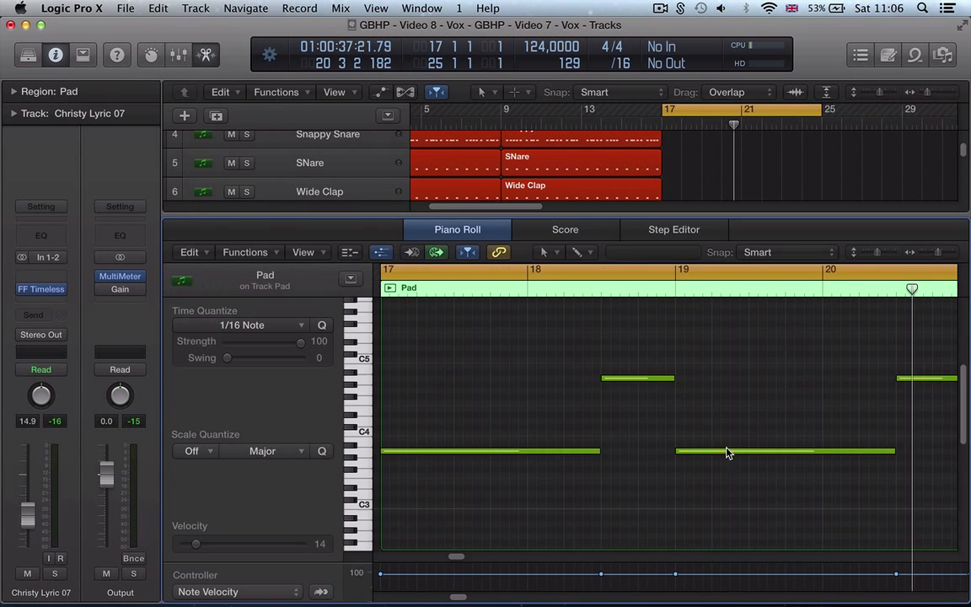
pyautogui.hscroll(8, 707, 491)
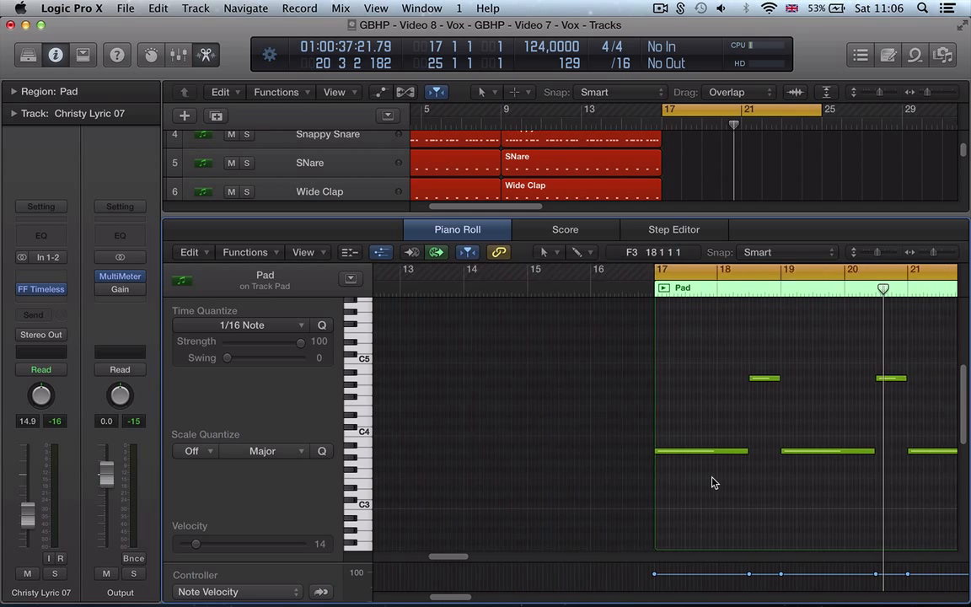
# Step: Glue the Pad region's low notes into one sustained note from bar 17 to 25, and close the Piano Roll
pyautogui.moveTo(391, 396); pyautogui.dragTo(871, 364)
pyautogui.moveTo(808, 520); pyautogui.dragTo(488, 456)
pyautogui.press('t')
pyautogui.press('6')
pyautogui.click(488, 455)
pyautogui.press('t')
pyautogui.press('t')
pyautogui.press('Return')
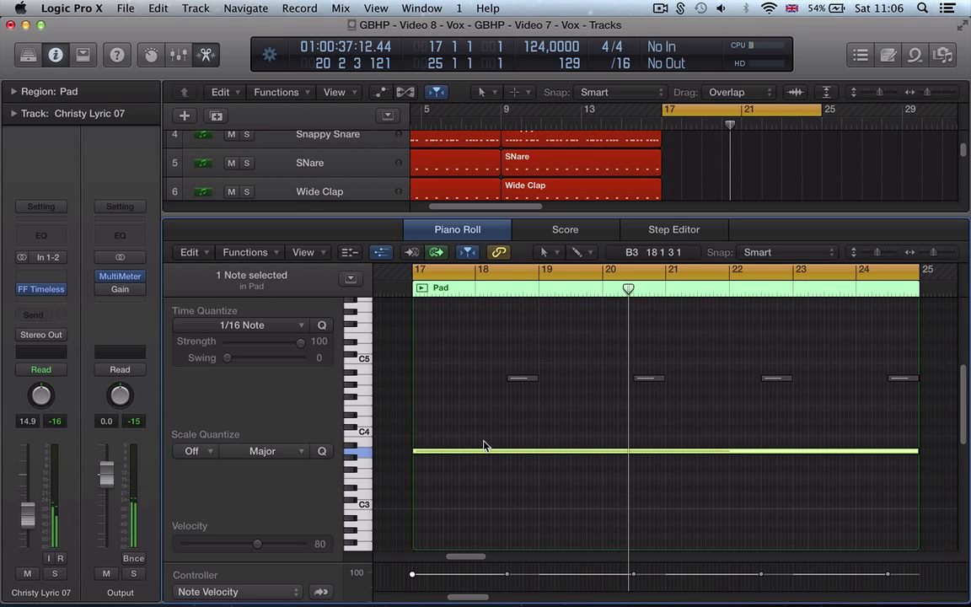
pyautogui.press('p')
pyautogui.click(792, 458)
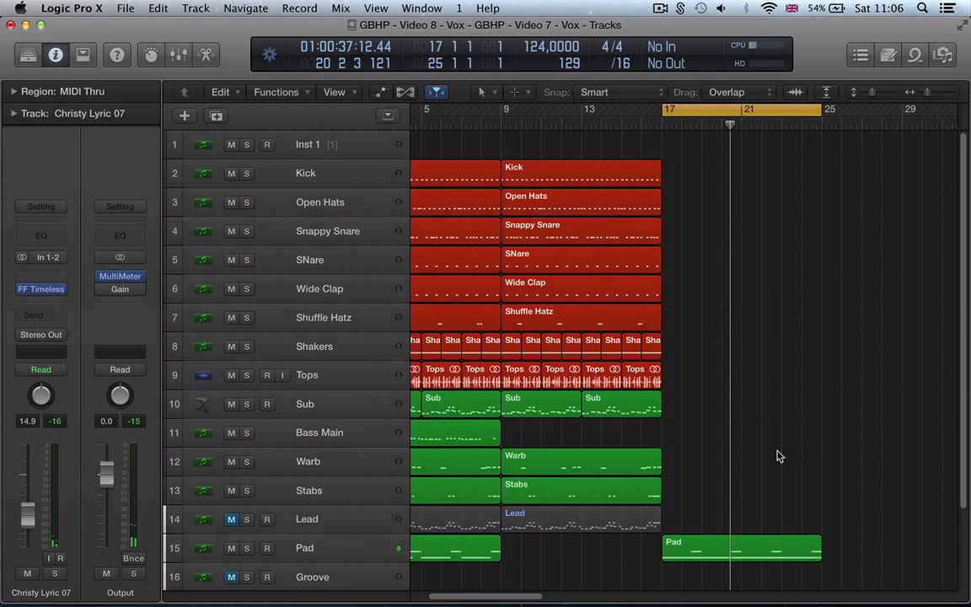
# Step: Unmute the Lead track and set the cycle range to its region at bars 9 to 17
pyautogui.hscroll(5, 775, 453)
pyautogui.hscroll(-3, 775, 452)
pyautogui.scroll(-3, 566, 411)
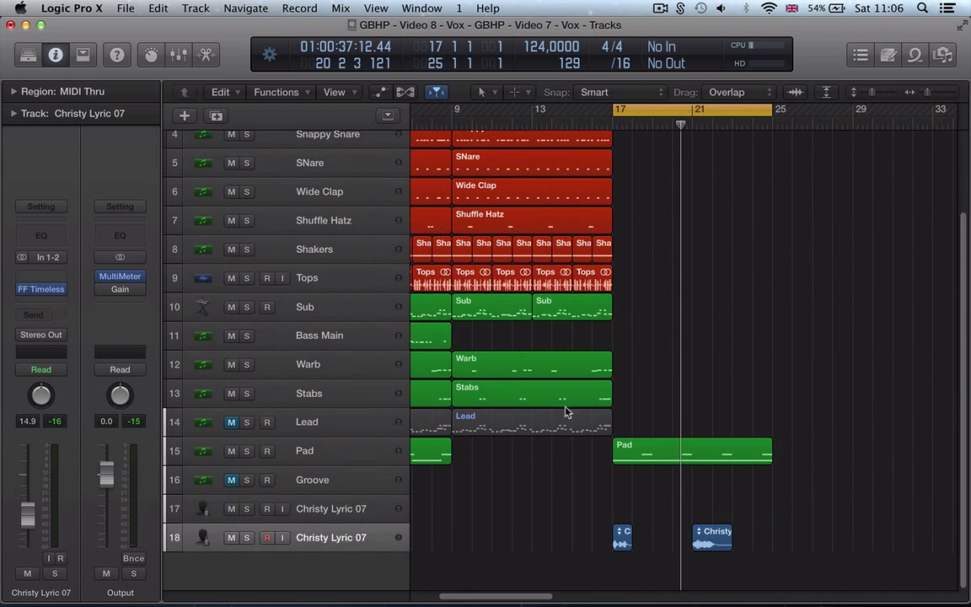
pyautogui.click(319, 421)
pyautogui.click(234, 422)
pyautogui.click(498, 427)
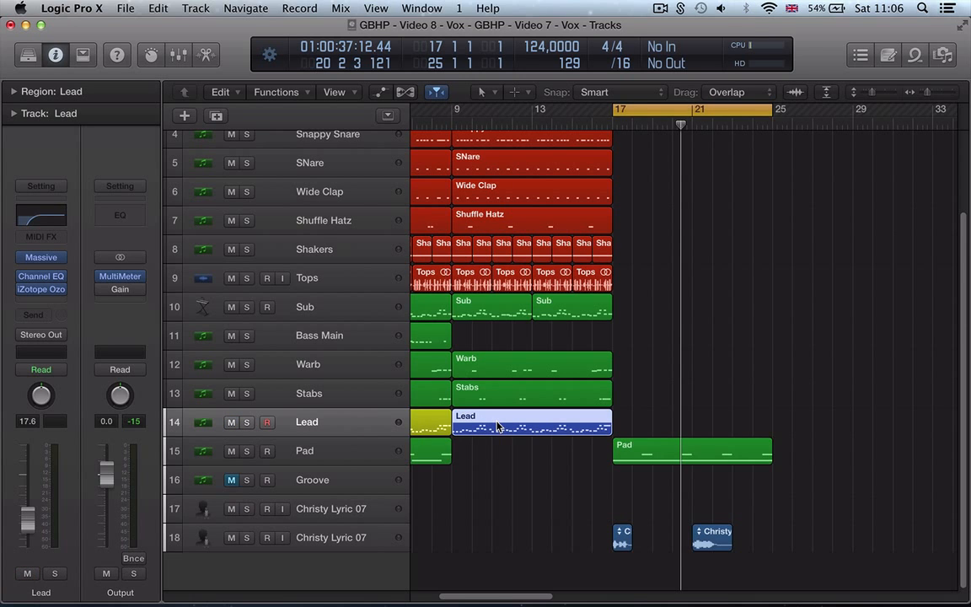
pyautogui.press('super+u')
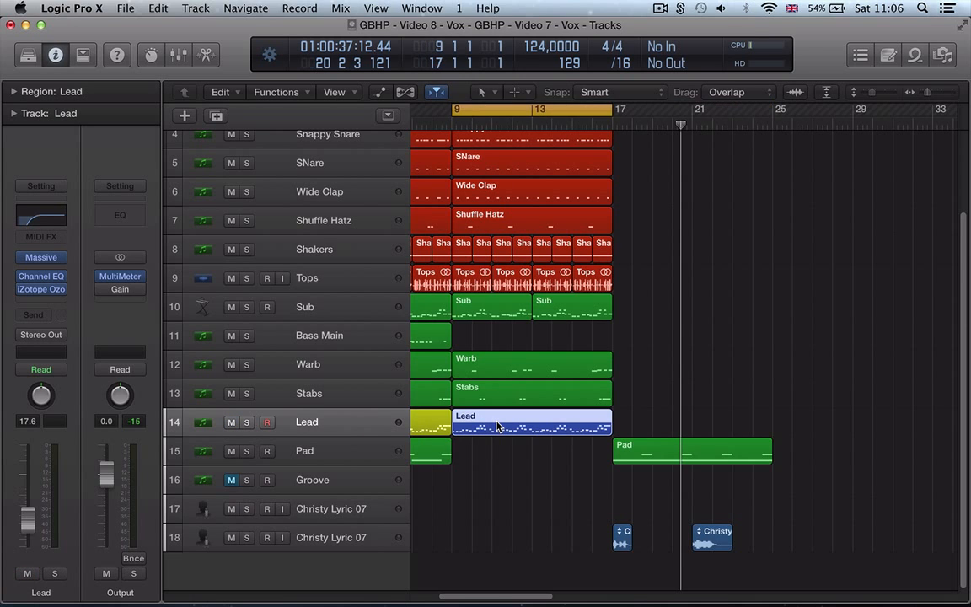
# Step: Play the Lead region on its own and examine its notes in the Piano Roll
pyautogui.press('space')
pyautogui.press('p')
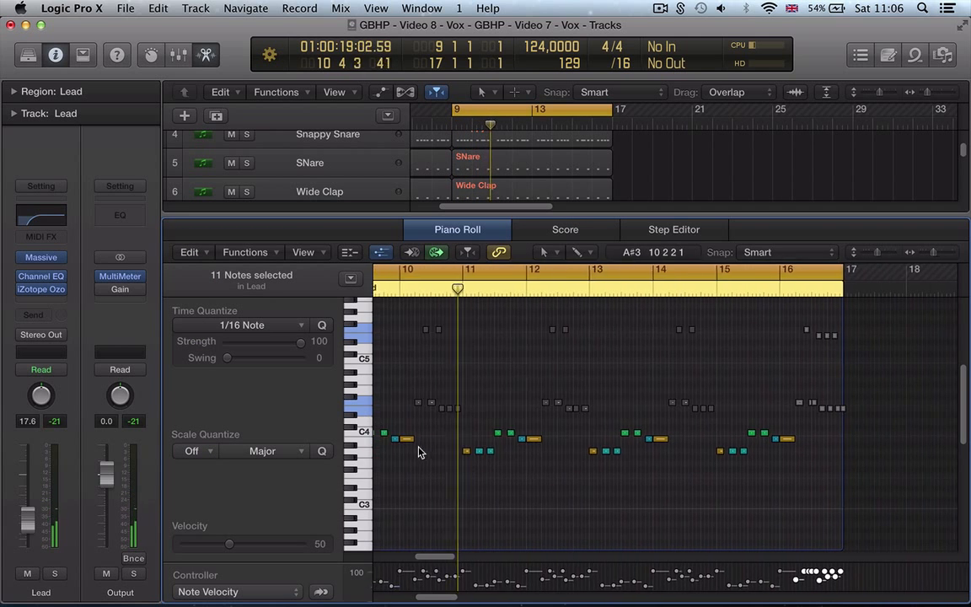
pyautogui.press('p')
# Step: Duplicate the Lead track to get a second track with the same settings directly below it
pyautogui.click(523, 476)
pyautogui.click(354, 425)
pyautogui.press('super+d')
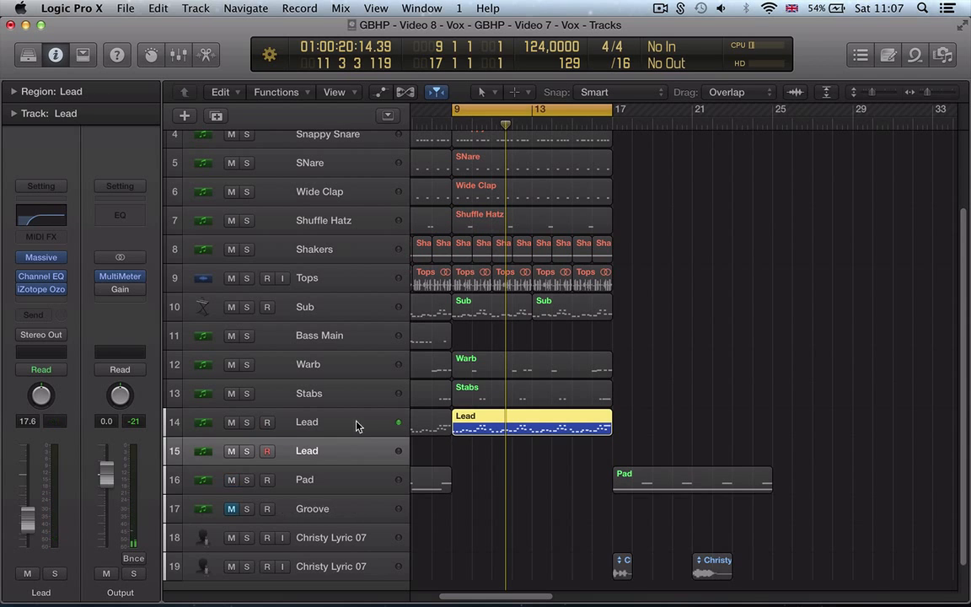
# Step: Copy the Lead region from bar 9 to the duplicate Lead track at bar 17, and set the cycle range to the copy
pyautogui.click(520, 441)
pyautogui.click(511, 427)
pyautogui.moveTo(516, 435); pyautogui.dragTo(675, 460)
pyautogui.click(661, 420)
pyautogui.click(667, 456)
pyautogui.press('super+u')
pyautogui.press('space')
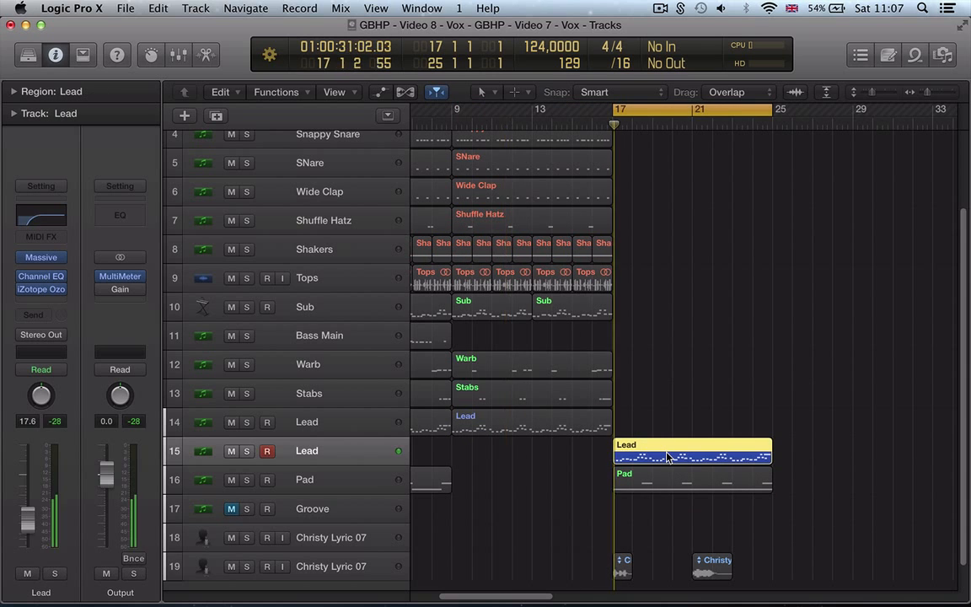
pyautogui.press('space')
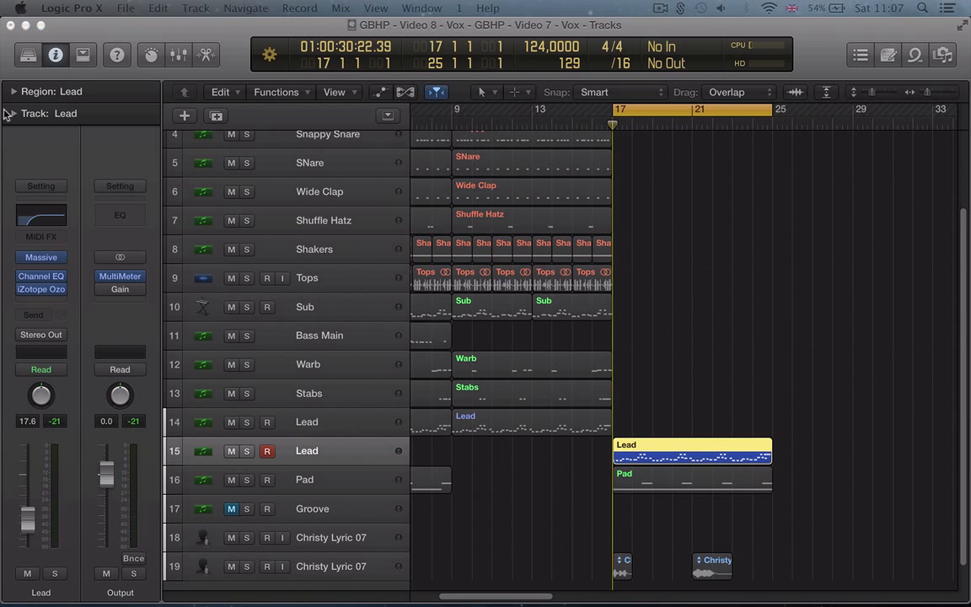
# Step: Mute the low notes of bars 19 and 23 in the copied Lead region, and listen to the result with the other tracks
pyautogui.click(671, 426)
pyautogui.click(672, 445)
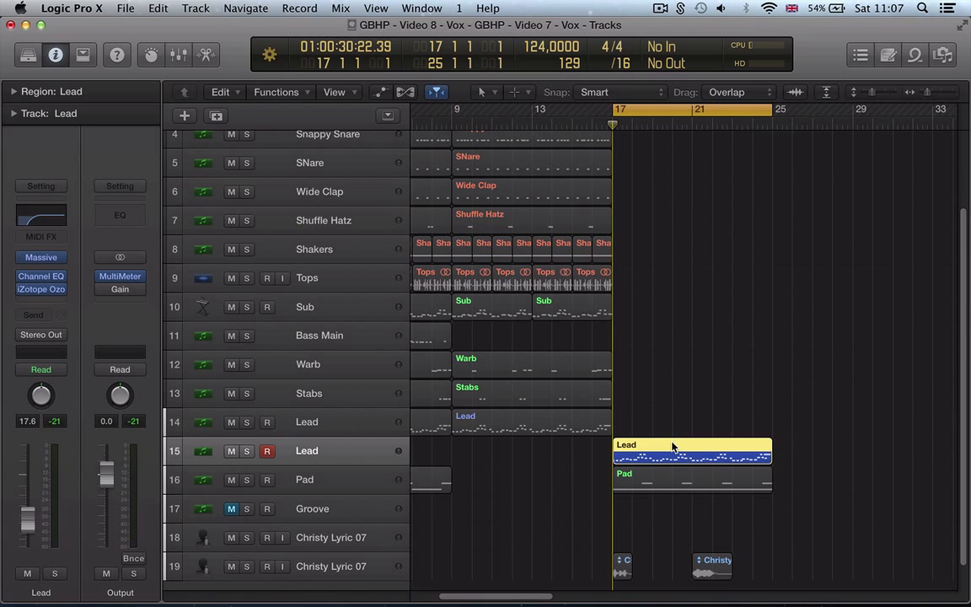
pyautogui.doubleClick(631, 444)
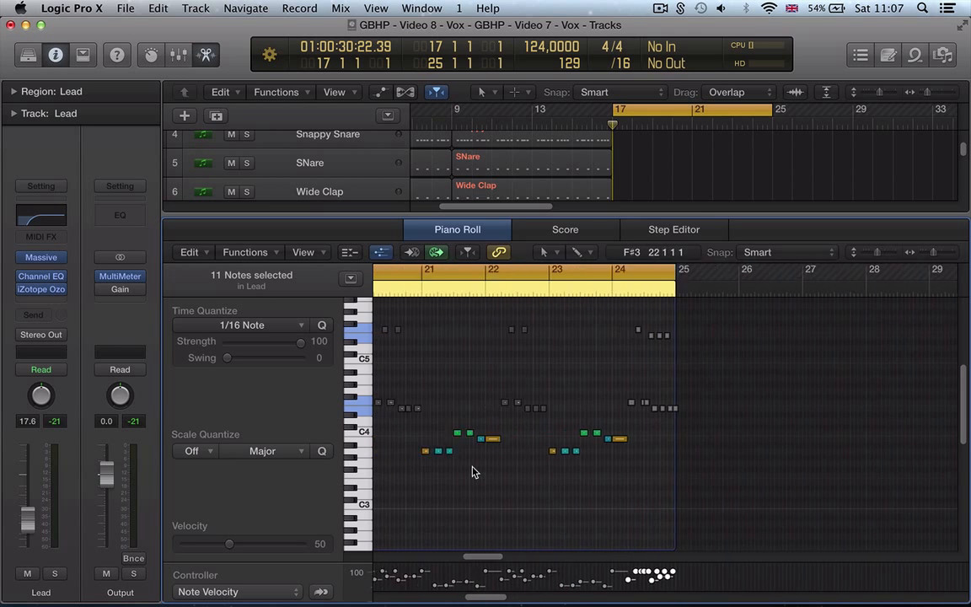
pyautogui.press('space')
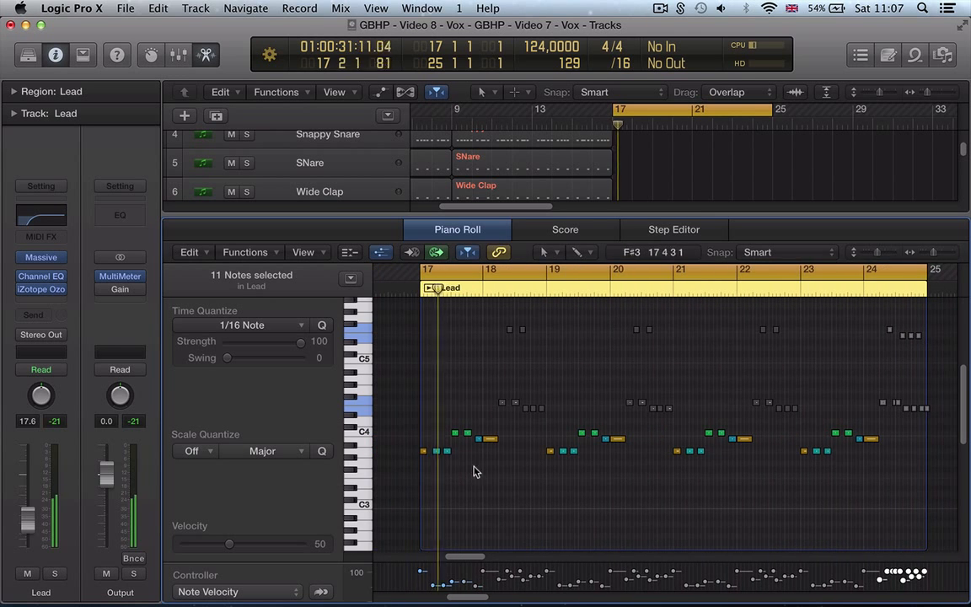
pyautogui.press('space')
pyautogui.moveTo(534, 489); pyautogui.dragTo(625, 438)
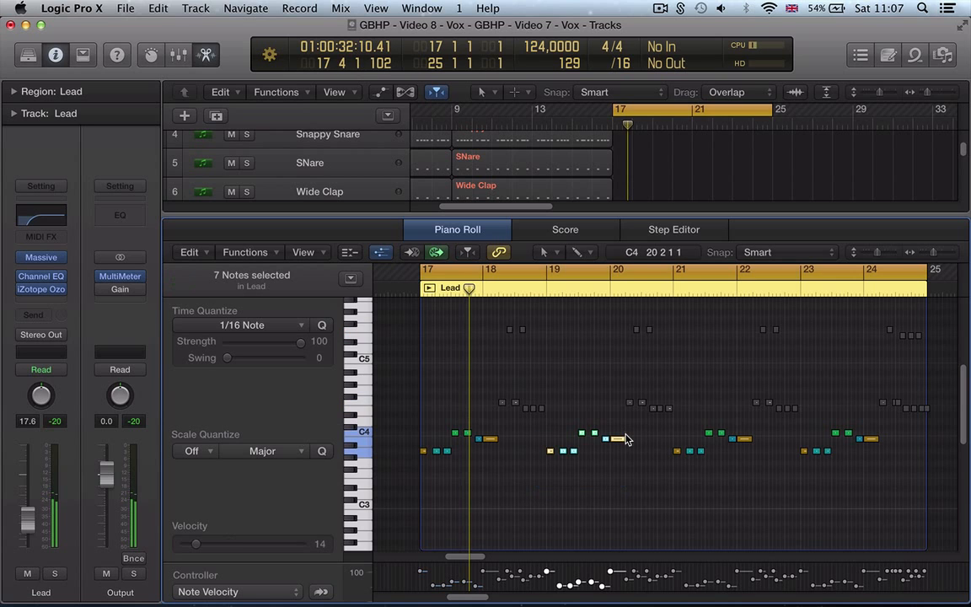
pyautogui.moveTo(787, 466); pyautogui.dragTo(890, 425)
pyautogui.hotkey('ctrl', 'm')
pyautogui.click(640, 477)
pyautogui.press('space')
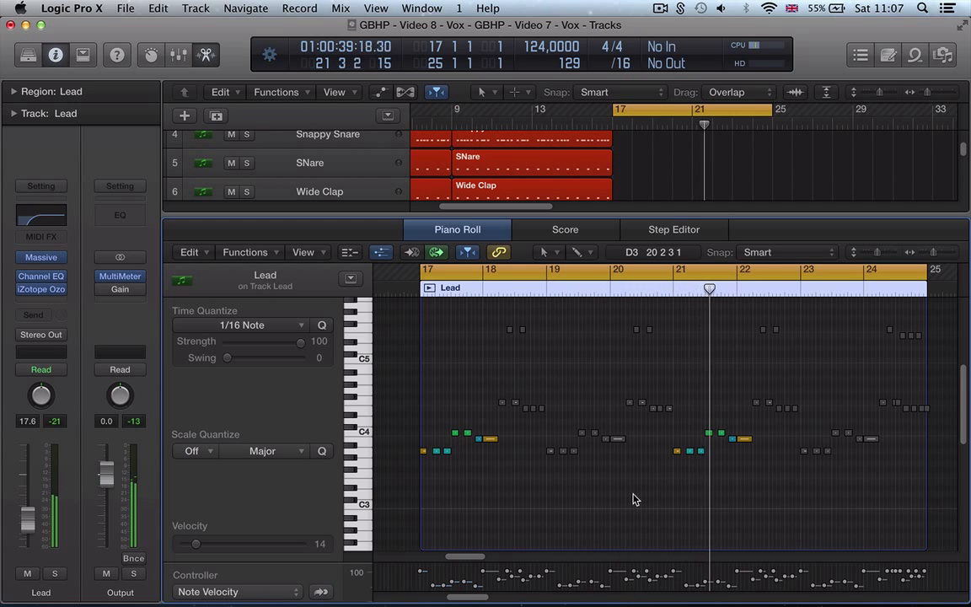
pyautogui.press('space')
pyautogui.press('p')
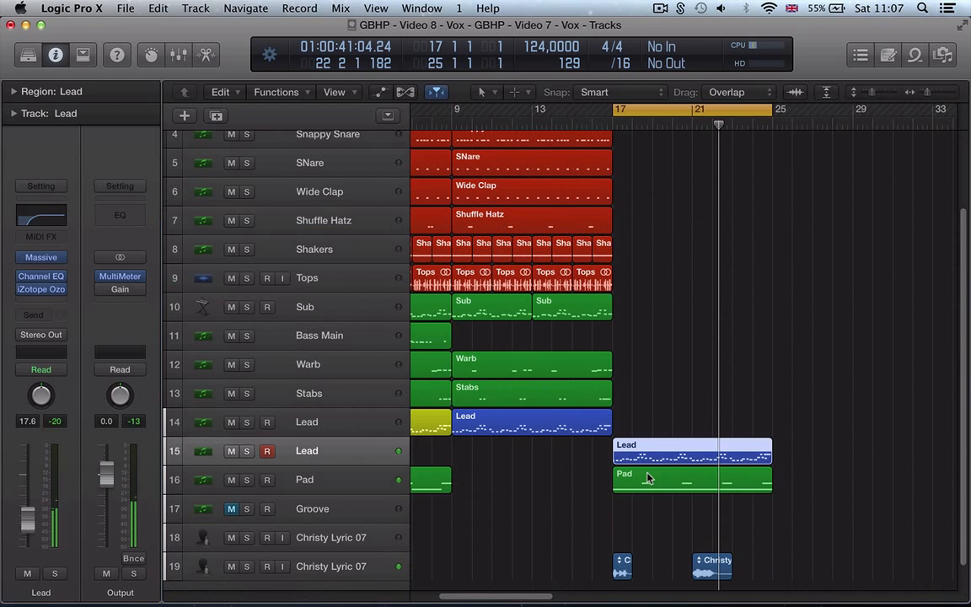
# Step: Add the FabFilter FF Timeless 2 delay to the second Lead track as the last effect
pyautogui.click(601, 443)
pyautogui.click(624, 446)
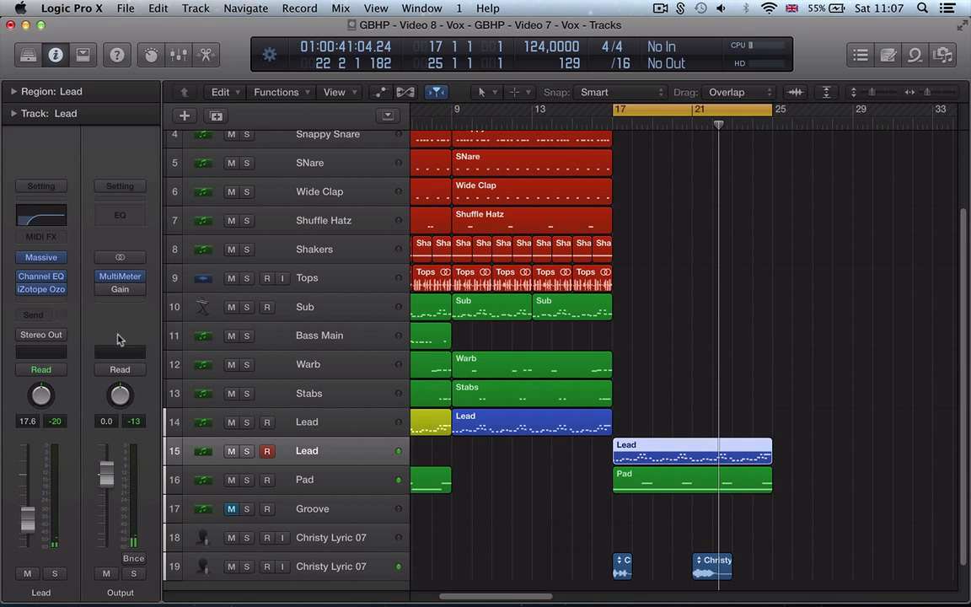
pyautogui.click(29, 300)
pyautogui.moveTo(102, 511)
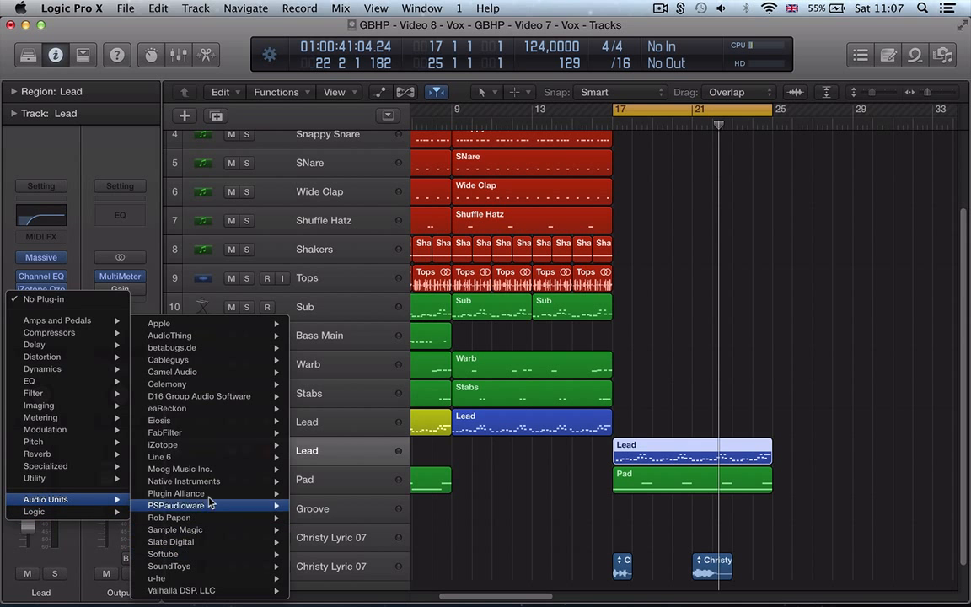
pyautogui.moveTo(197, 444)
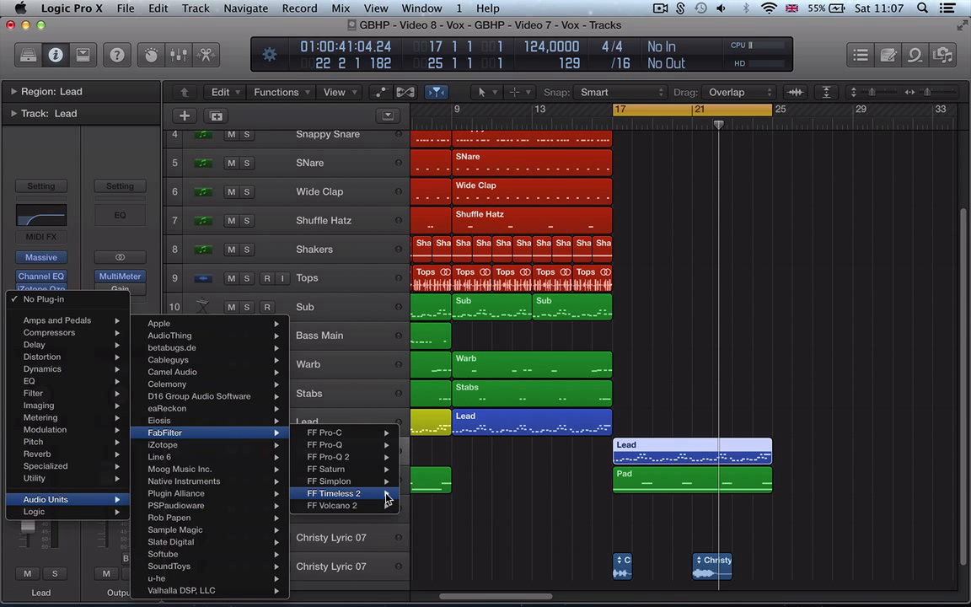
pyautogui.click(421, 495)
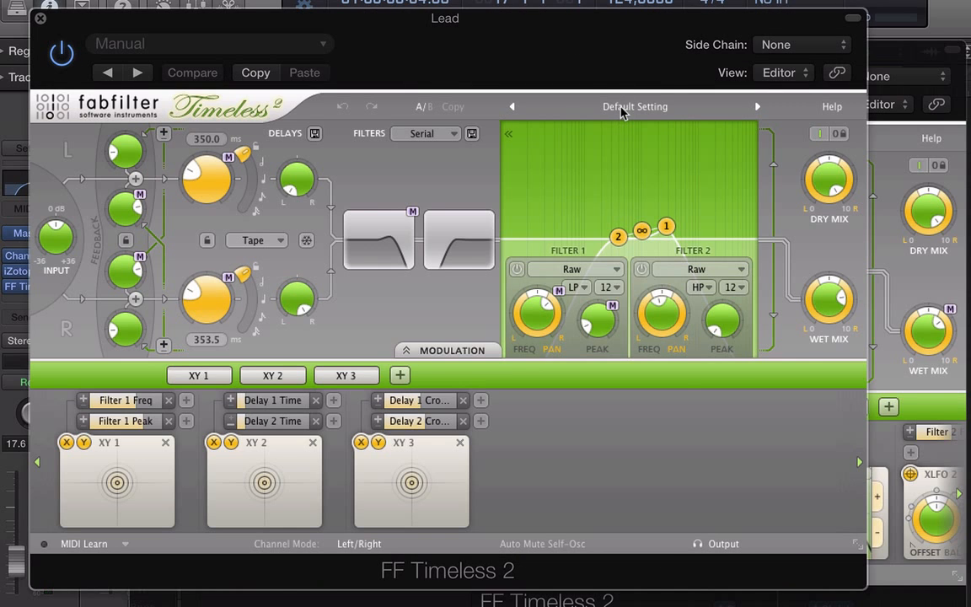
# Step: Audition the Long presets of FF Timeless 2 starting at Sea Shore, and settle on Traveler
pyautogui.click(594, 108)
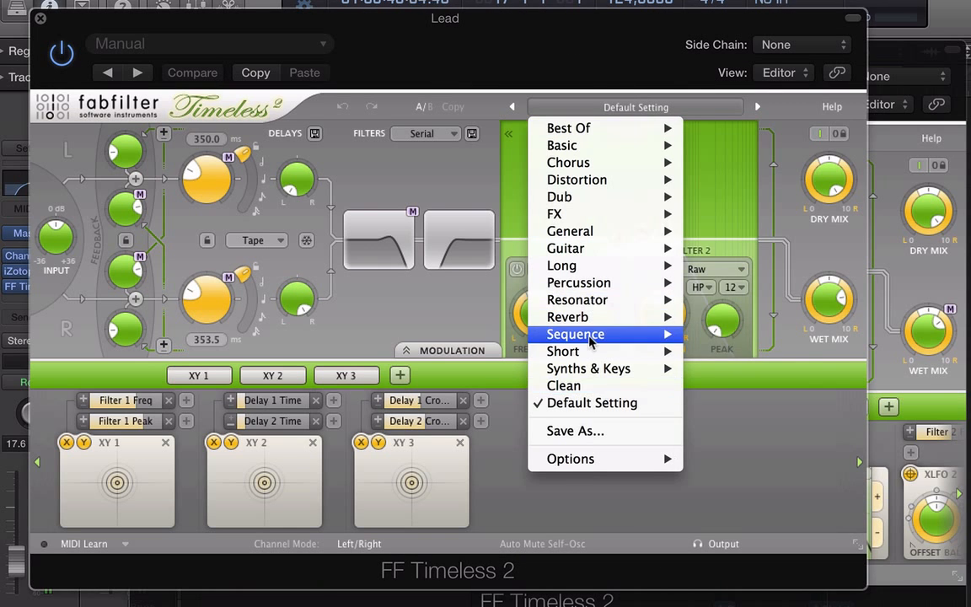
pyautogui.moveTo(607, 266)
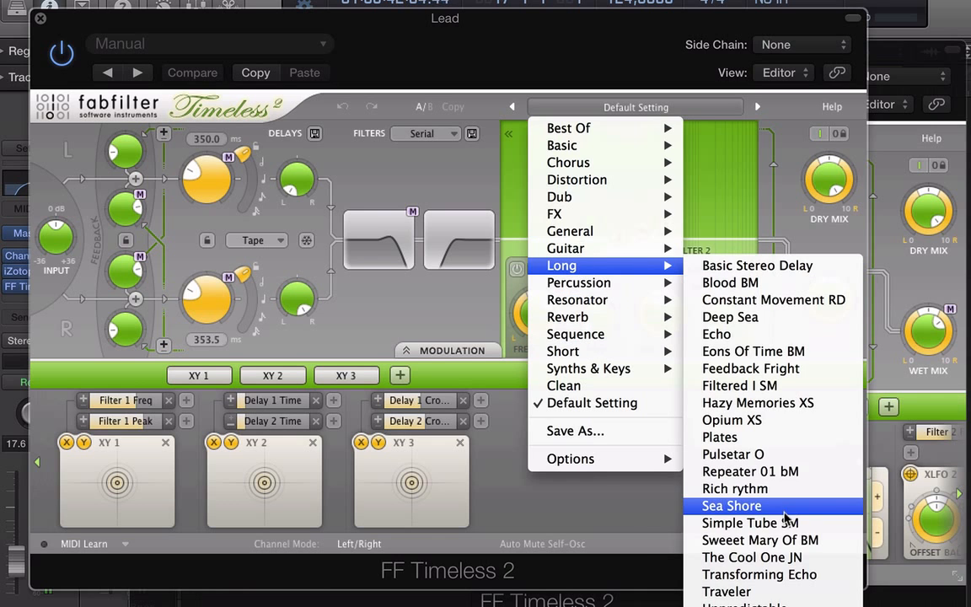
pyautogui.click(731, 506)
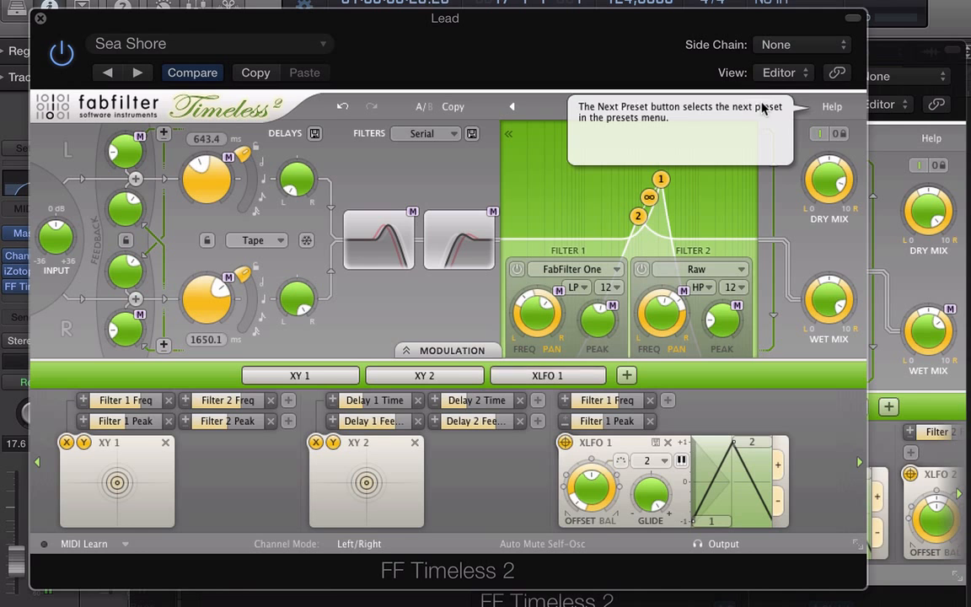
pyautogui.click(759, 106)
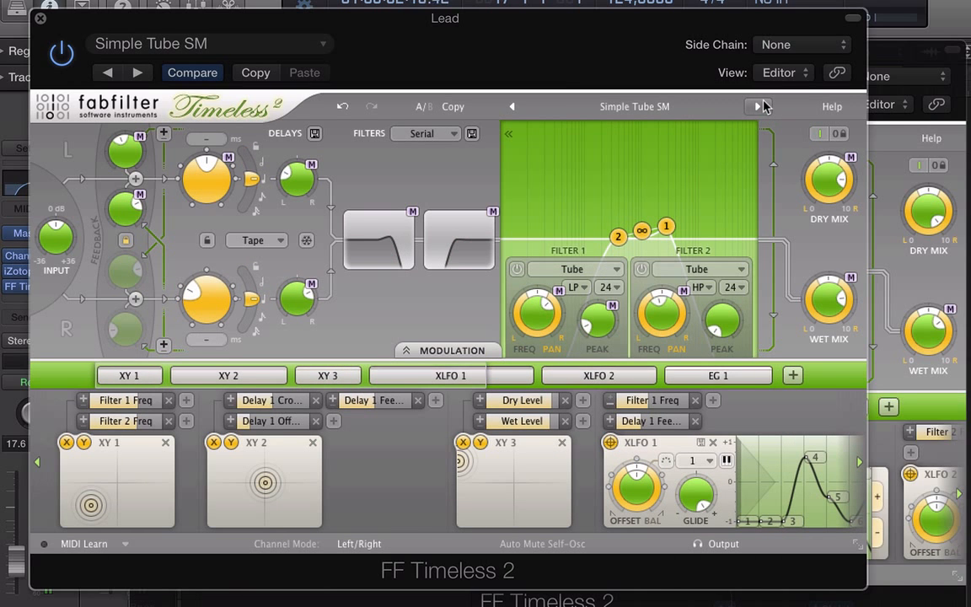
pyautogui.click(759, 107)
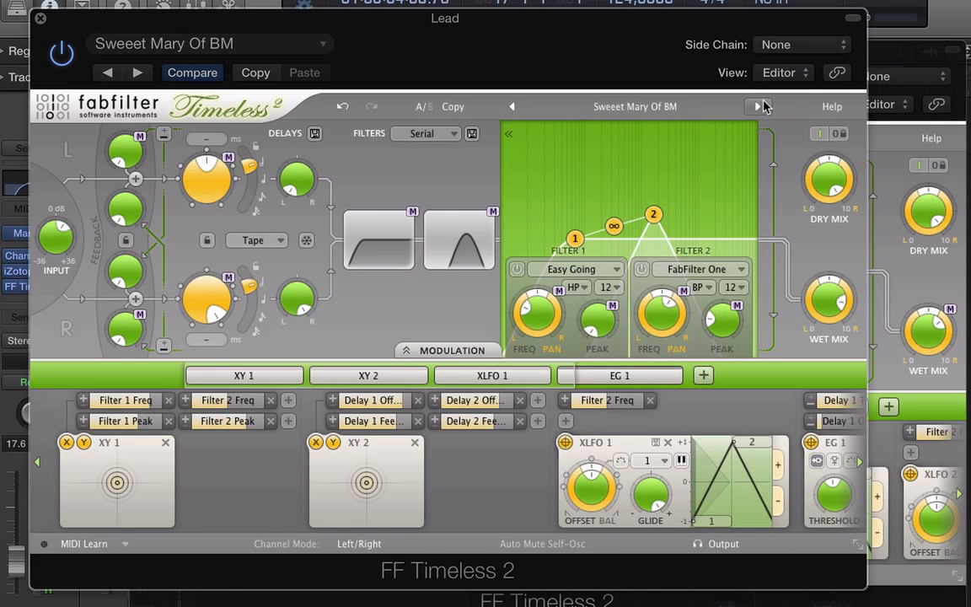
pyautogui.click(761, 106)
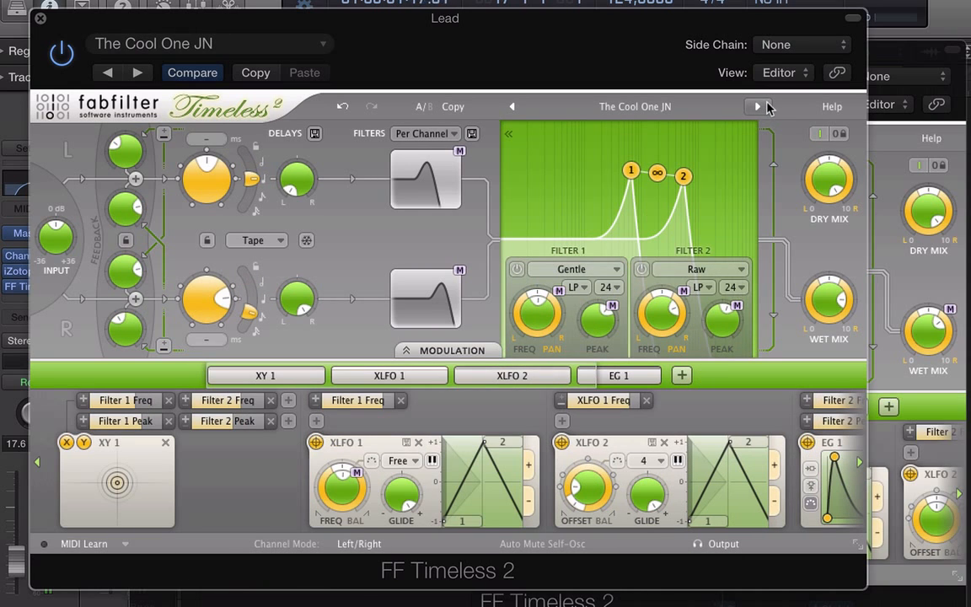
pyautogui.click(766, 104)
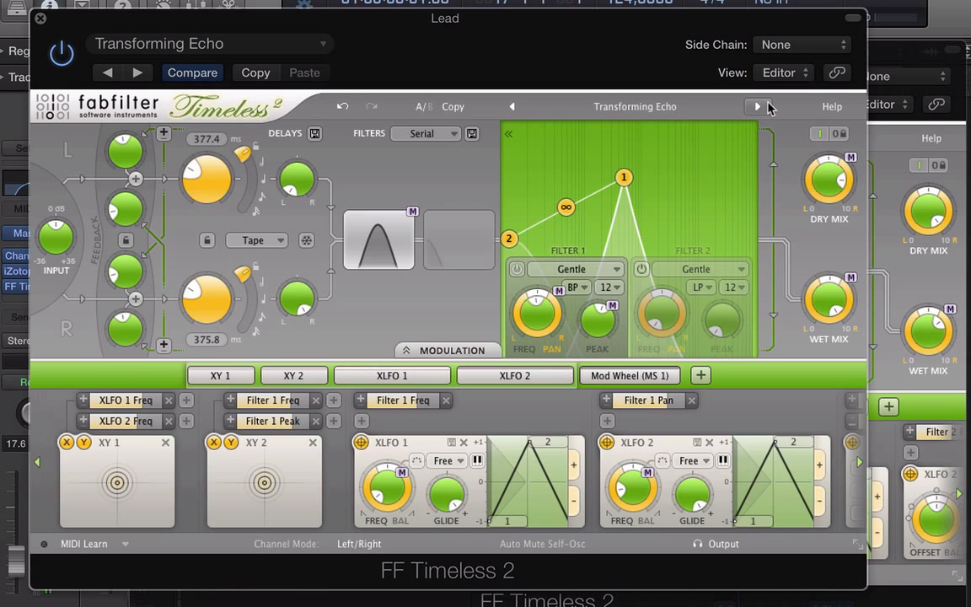
pyautogui.click(757, 106)
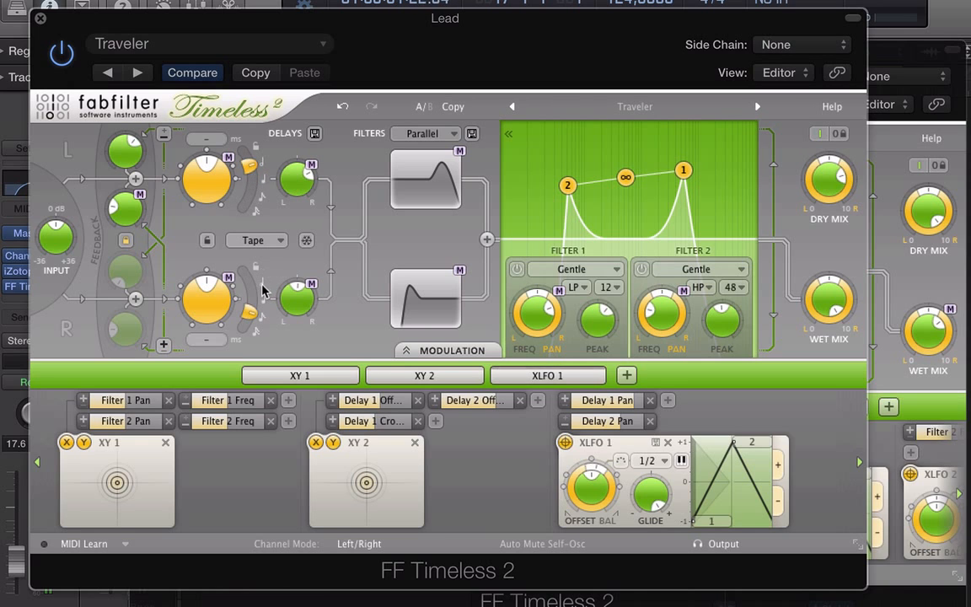
# Step: Lower both filter points of the Traveler delay together, hide the plug-in windows, and listen to the Lead region
pyautogui.moveTo(625, 179); pyautogui.dragTo(643, 226)
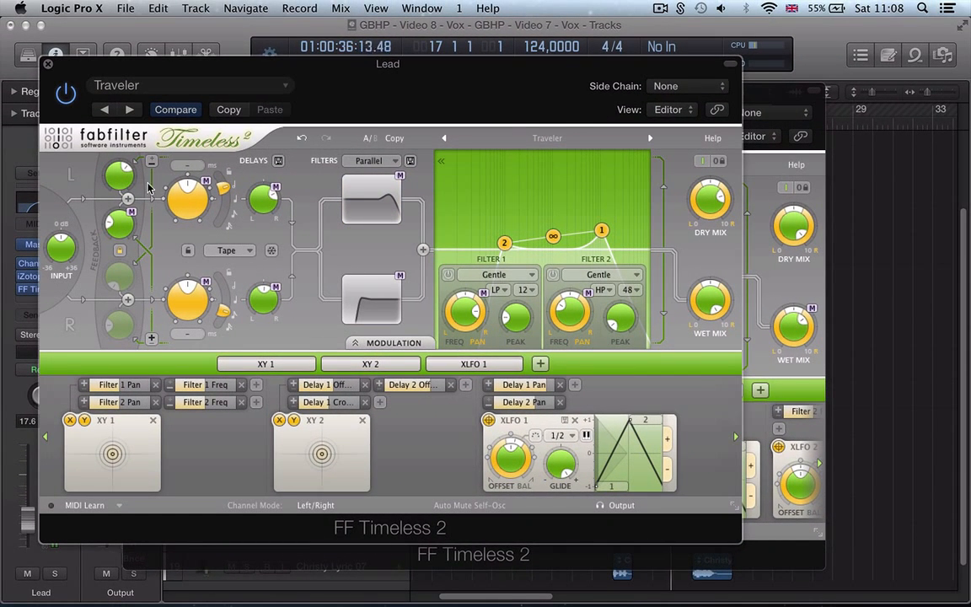
pyautogui.press('v')
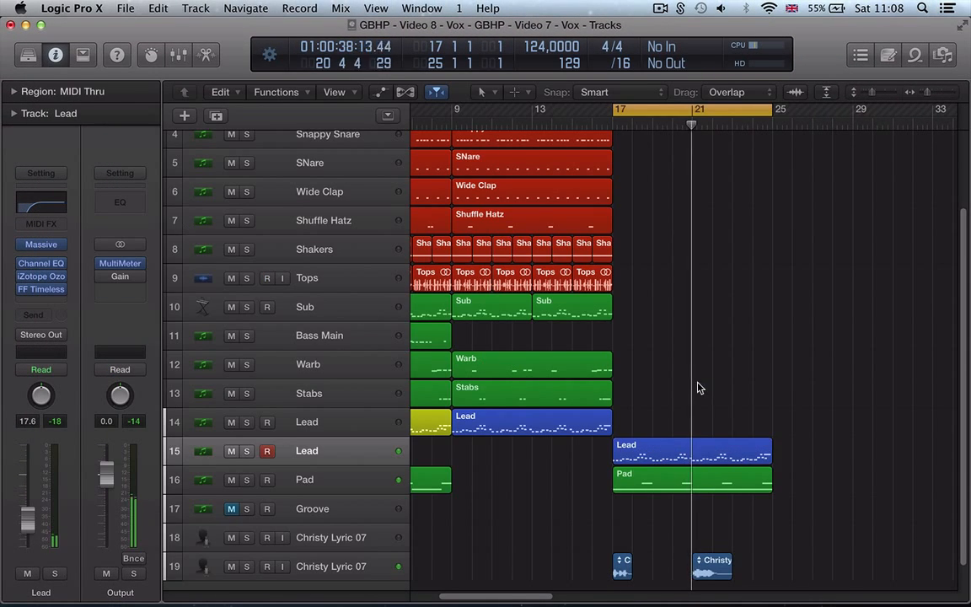
pyautogui.click(282, 445)
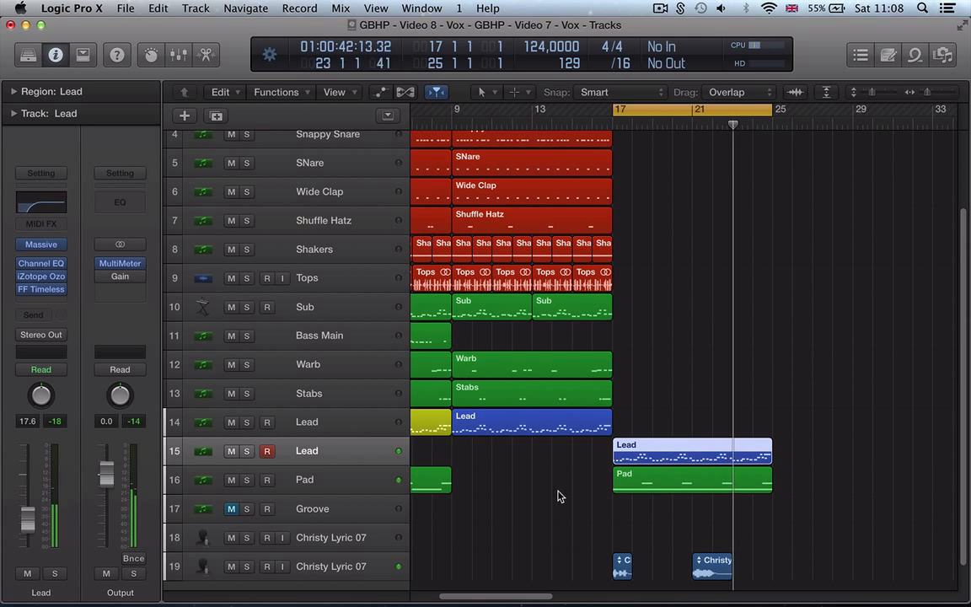
pyautogui.press('space')
# Step: Set the cycle range to bars 9 to 25 and play the arrangement from bar 9
pyautogui.click(498, 459)
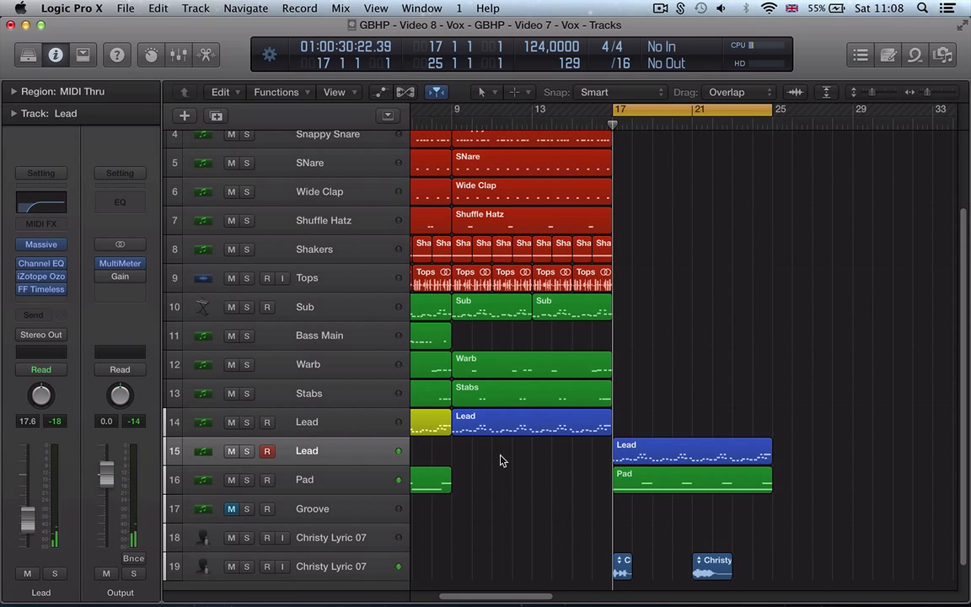
pyautogui.press('super+Left')
pyautogui.moveTo(483, 112); pyautogui.dragTo(739, 184)
pyautogui.press('space')
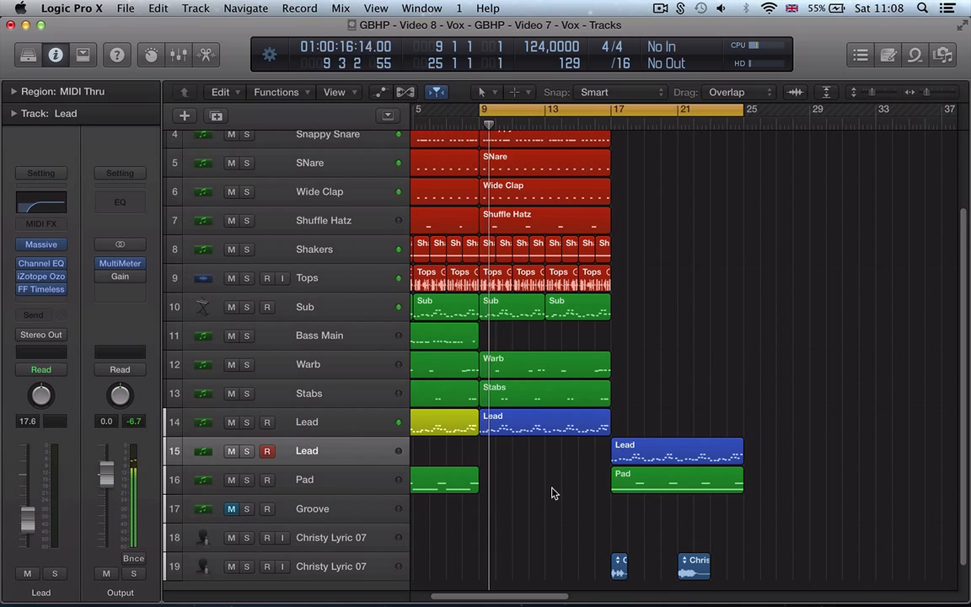
pyautogui.scroll(-1, 550, 488)
pyautogui.click(532, 402)
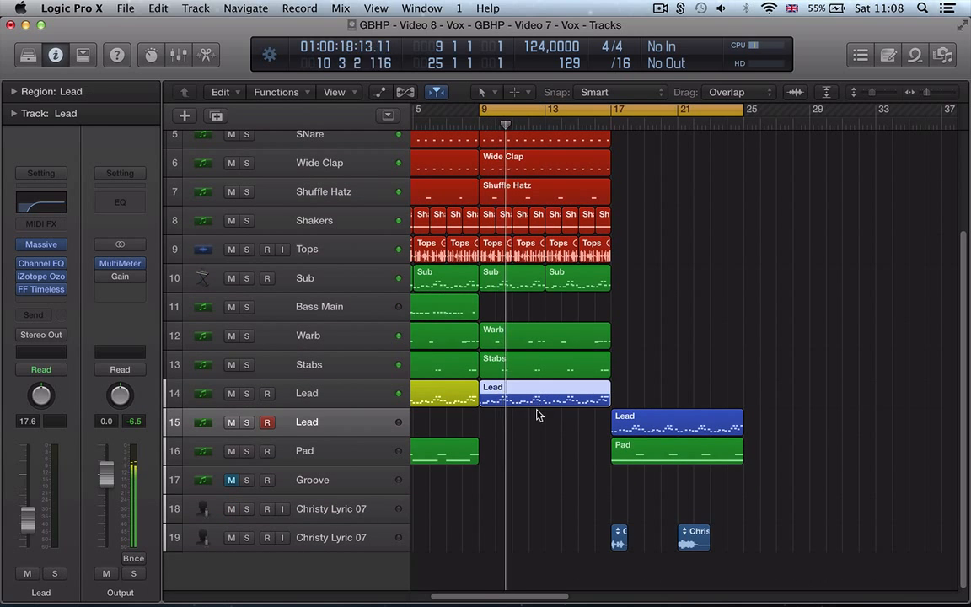
pyautogui.click(505, 433)
# Step: Move all the chopped Christy Lyric 07 regions from bar 1 to bar 9 on their track
pyautogui.hscroll(-3, 505, 455)
pyautogui.moveTo(493, 495); pyautogui.dragTo(432, 515)
pyautogui.press('space')
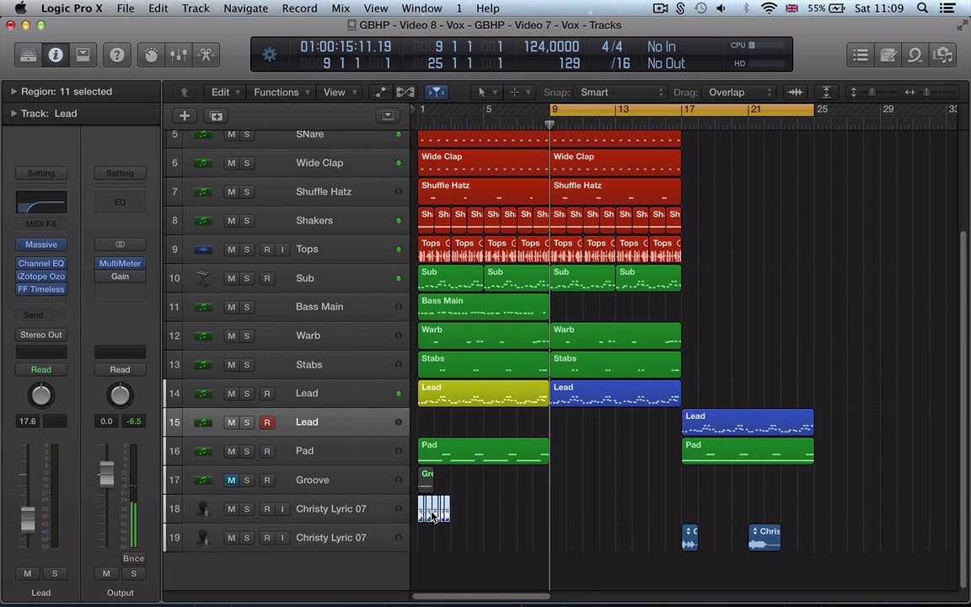
pyautogui.press(';')
pyautogui.press('space')
pyautogui.click(587, 488)
# Step: Repeat the two-bar vocal chop pattern at bar 9 so that it fills the track up to bar 17
pyautogui.press('super+Right')
pyautogui.press('super+Right')
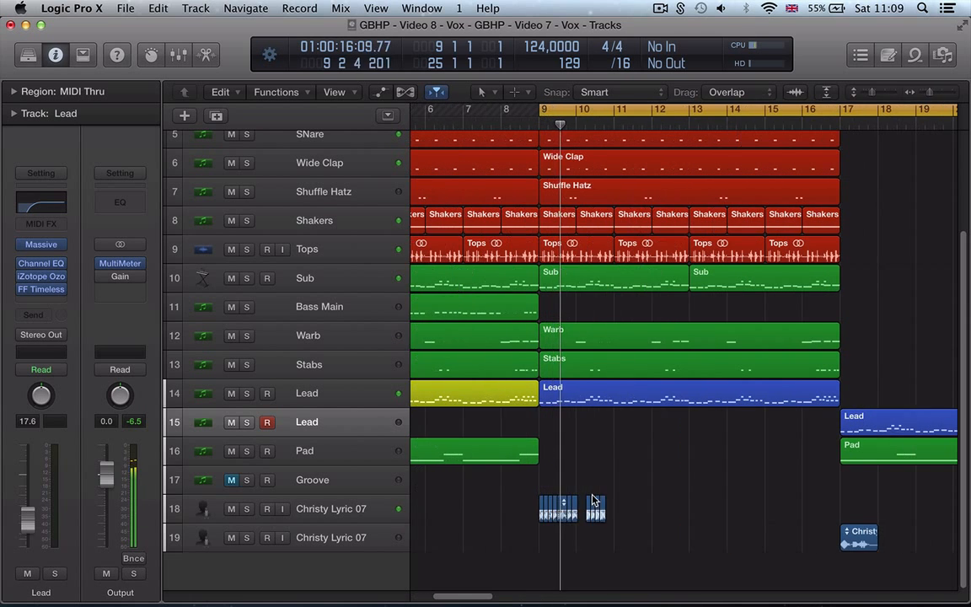
pyautogui.moveTo(632, 528); pyautogui.dragTo(653, 520)
pyautogui.moveTo(588, 509); pyautogui.dragTo(696, 500)
pyautogui.click(751, 459)
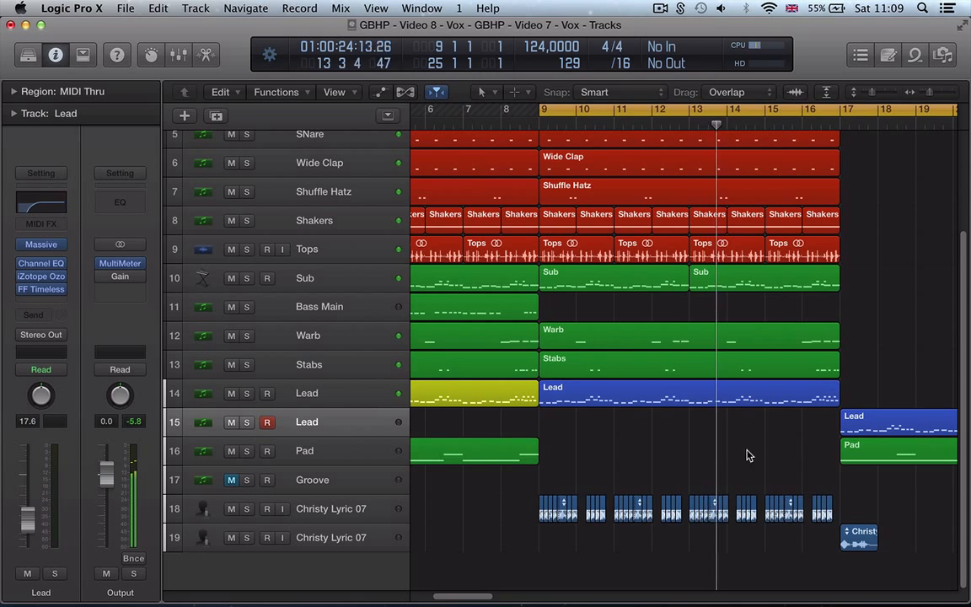
# Step: Listen to the chopped vocals and the transition into the pad, vocal and lead section from bar 17
pyautogui.hscroll(5, 747, 455)
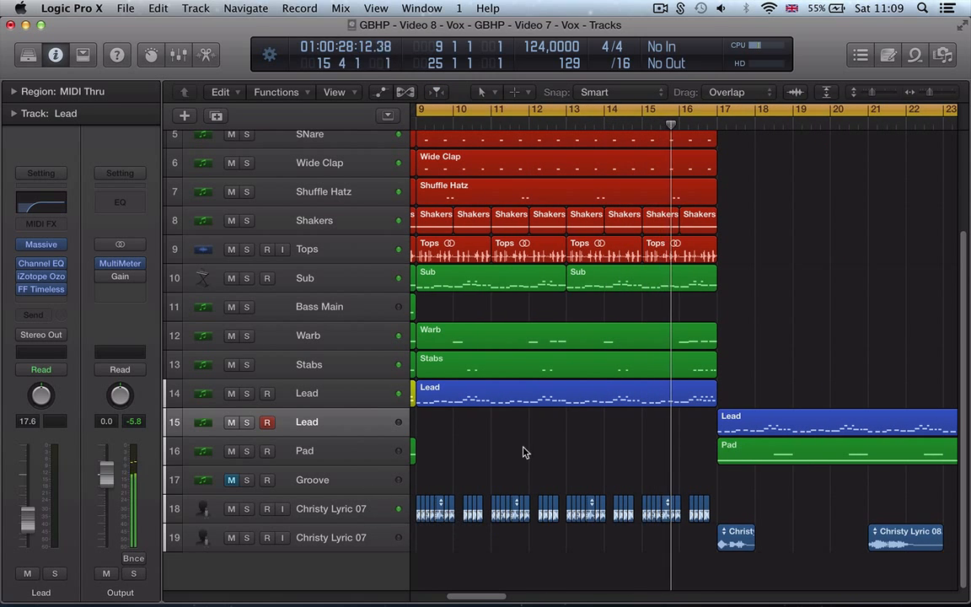
pyautogui.scroll(-2, 530, 451)
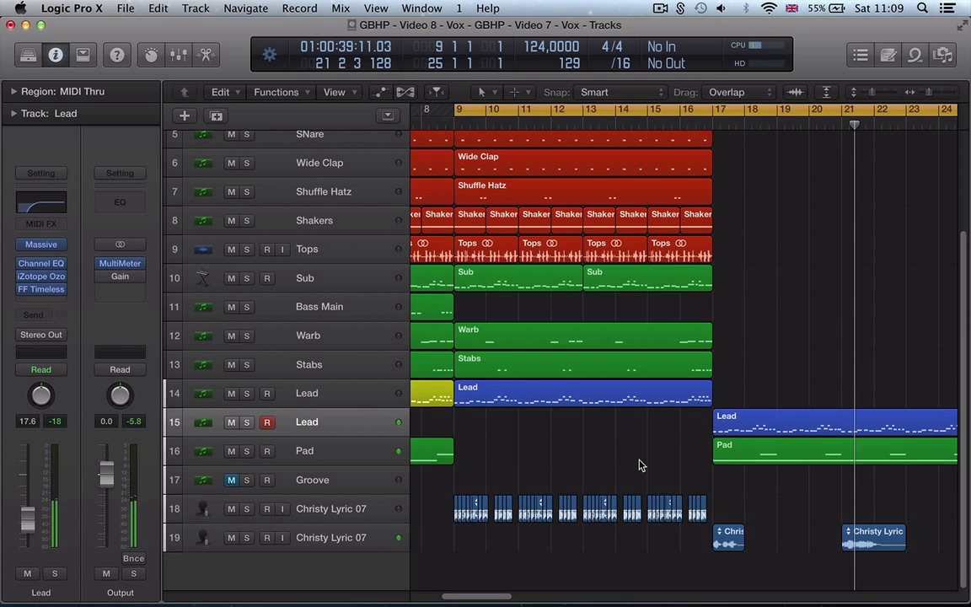
pyautogui.press('space')
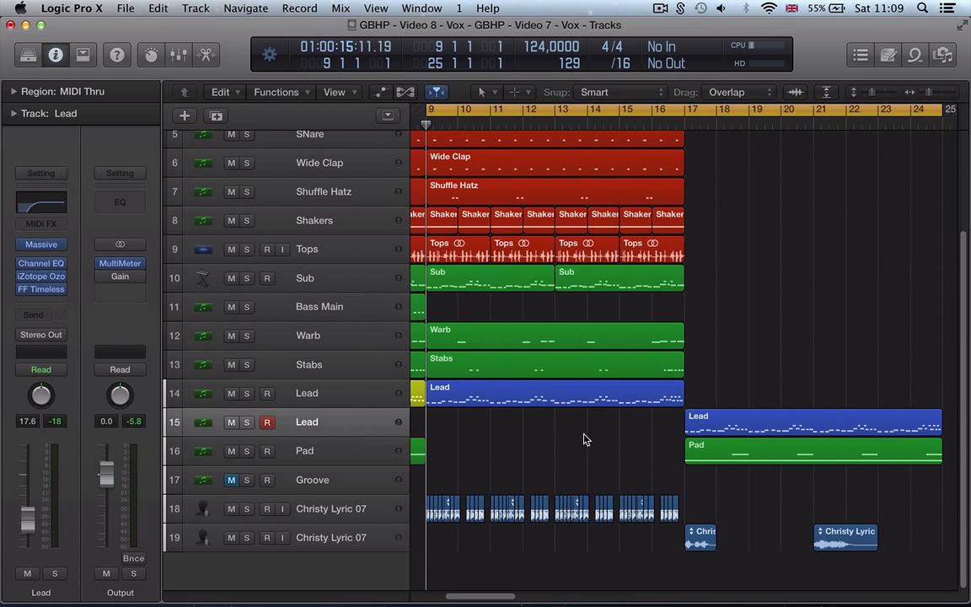